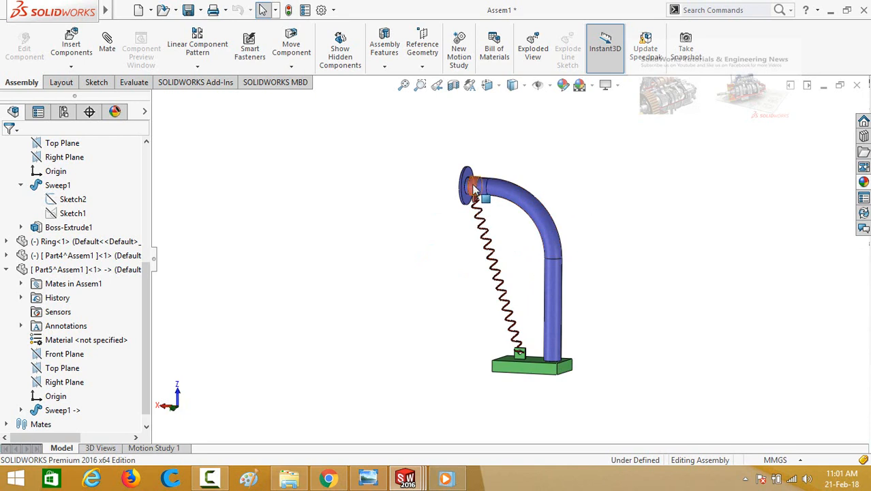
# Move the ring down along the straight vertical section of the blue pipe and rebuild the assembly
pyautogui.click(556, 260)
pyautogui.moveTo(558, 261); pyautogui.dragTo(563, 310)
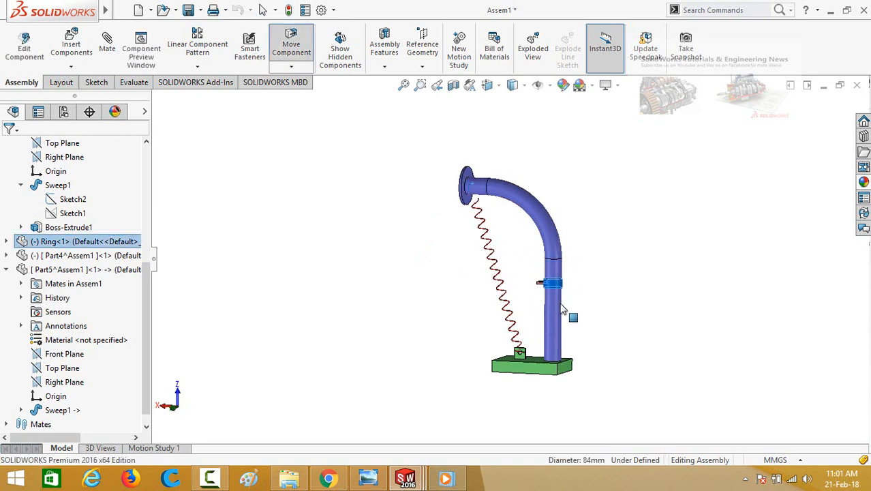
pyautogui.press('Escape')
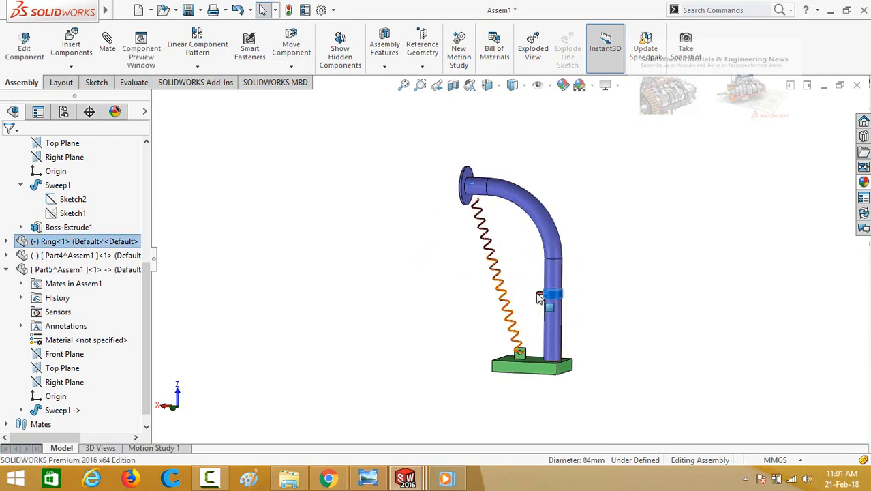
pyautogui.click(288, 9)
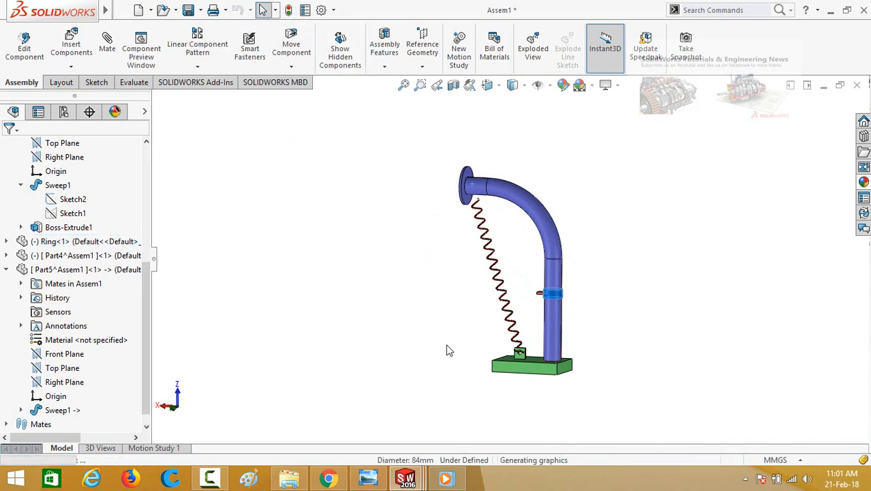
pyautogui.click(445, 478)
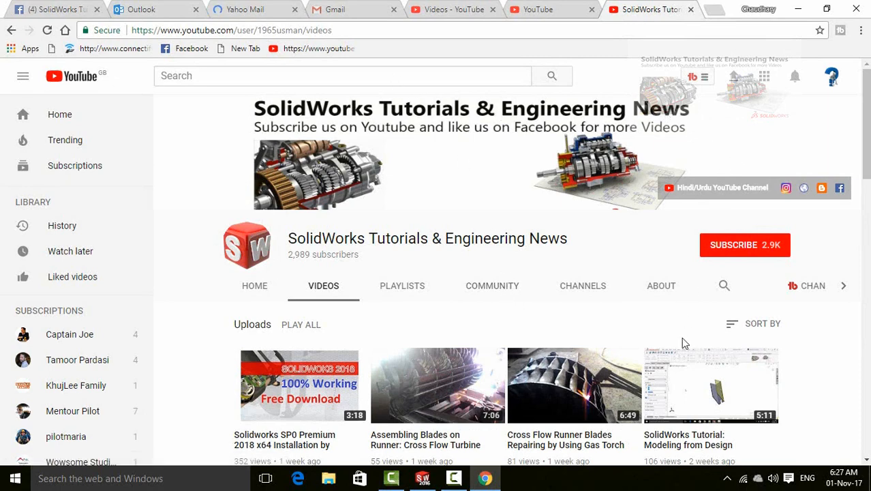
pyautogui.scroll(-10, 807, 340)
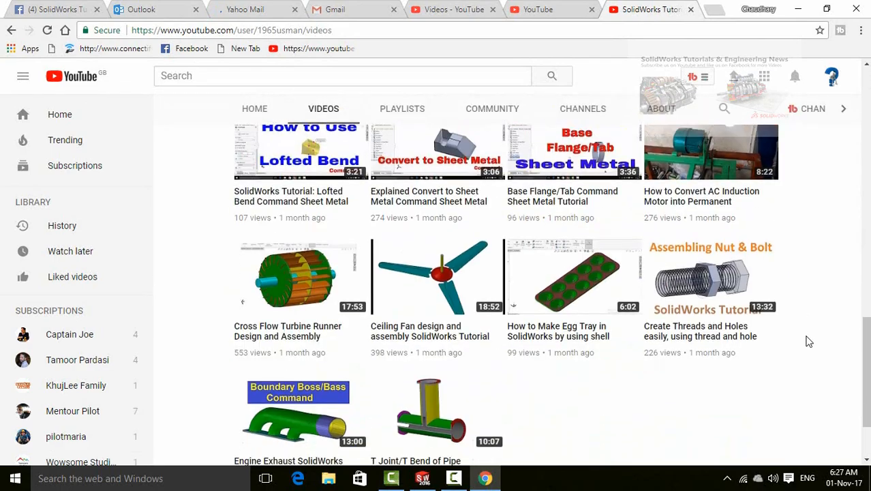
pyautogui.scroll(-2, 807, 340)
pyautogui.scroll(12, 807, 340)
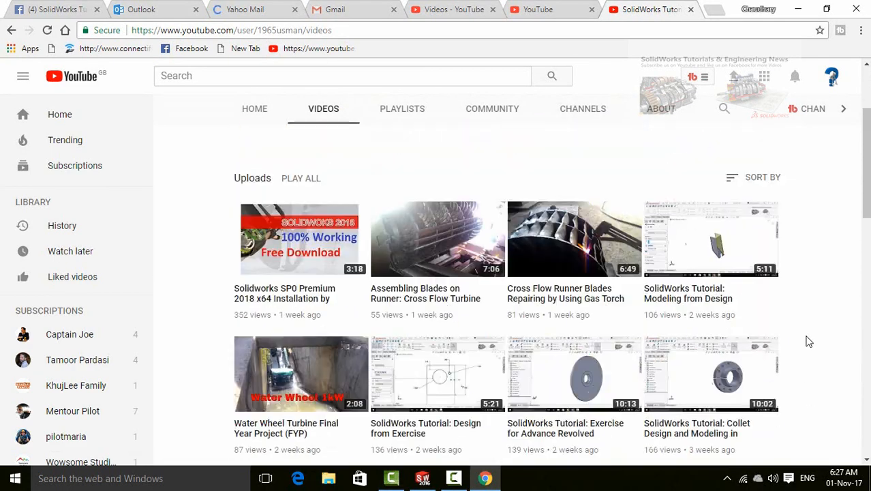
pyautogui.scroll(2, 807, 340)
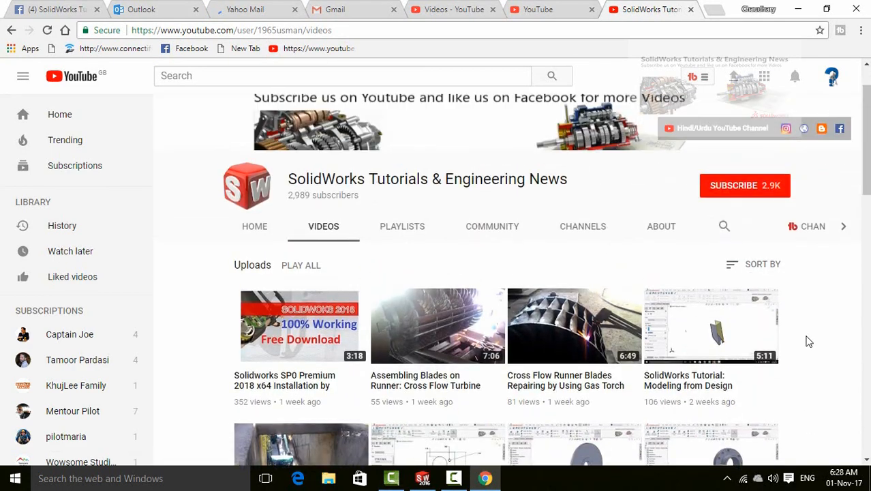
pyautogui.click(718, 190)
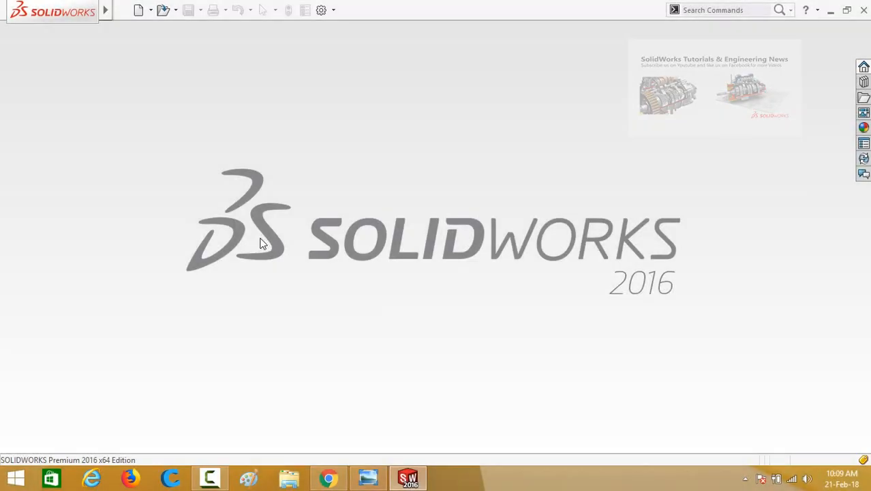
# Create a new part document and start a sketch on the Front Plane
pyautogui.click(139, 10)
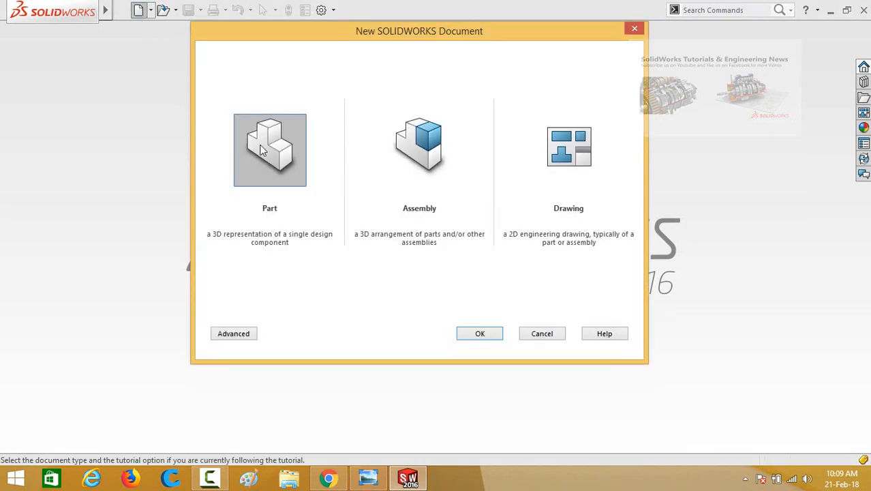
pyautogui.doubleClick(259, 143)
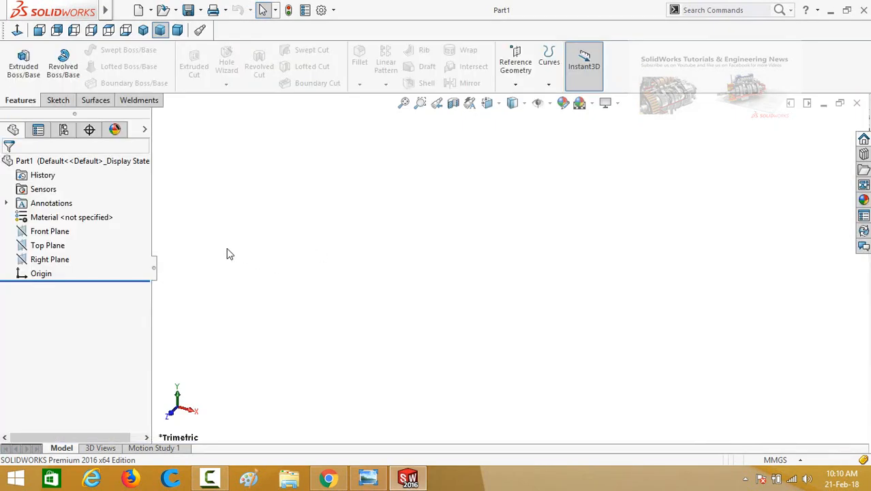
pyautogui.click(41, 231)
pyautogui.click(51, 215)
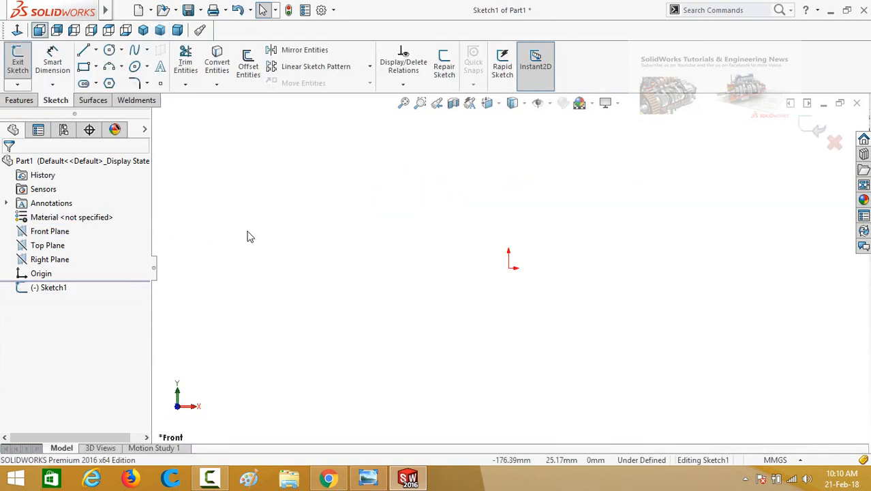
# Sketch a vertical line about 70 mm long upward from the origin
pyautogui.click(82, 50)
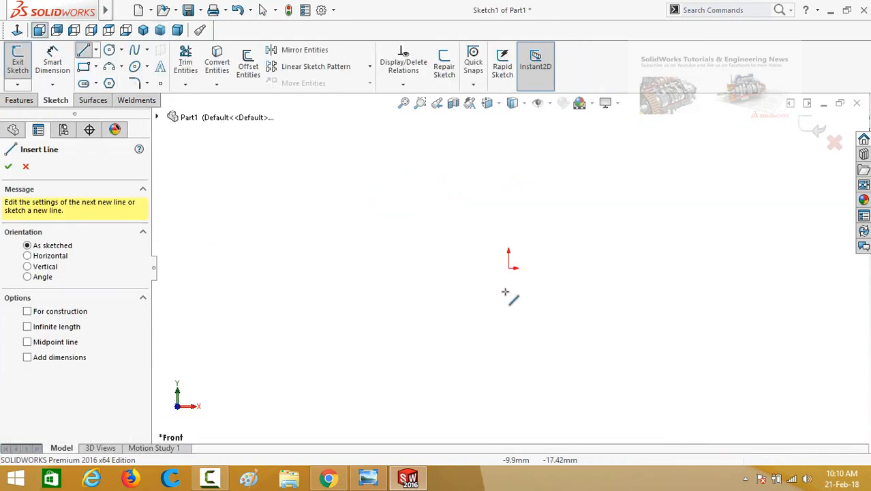
pyautogui.click(510, 267)
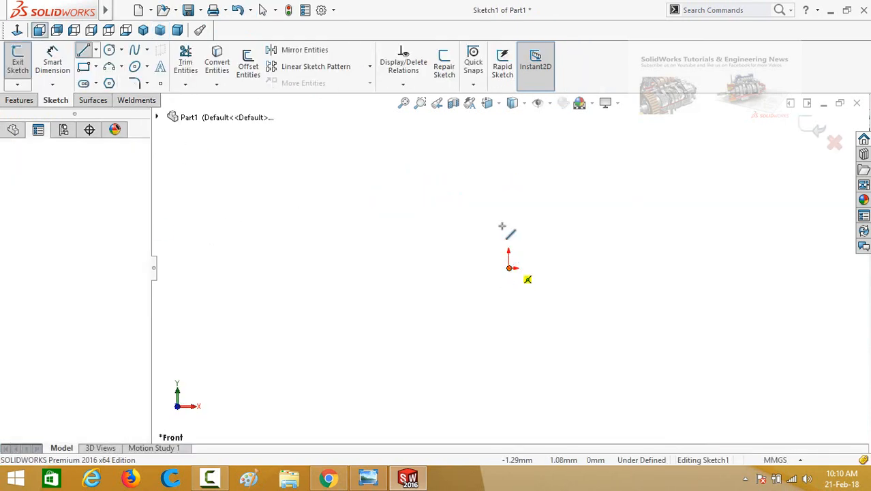
pyautogui.click(508, 165)
pyautogui.press('Escape')
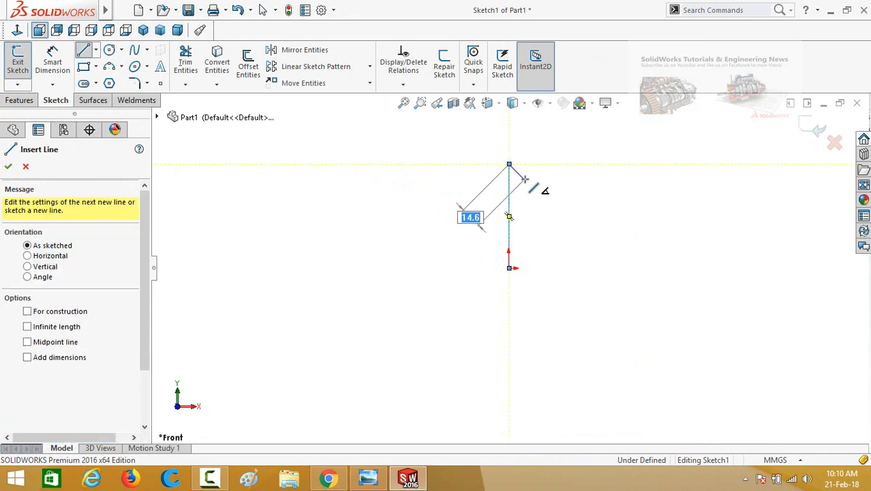
pyautogui.press('Escape')
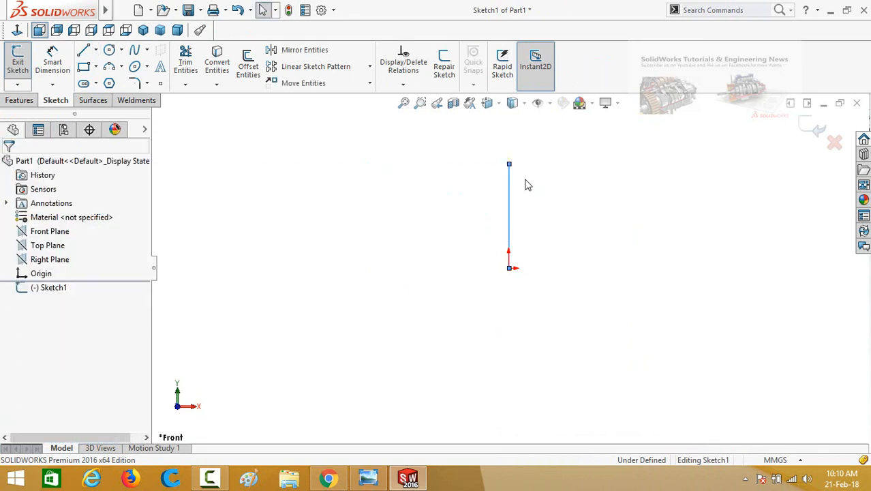
# Sketch a three-point arc from the upper end of the vertical line, curving up and to the right like a quarter circle
pyautogui.click(109, 68)
pyautogui.scroll(-2, 522, 223)
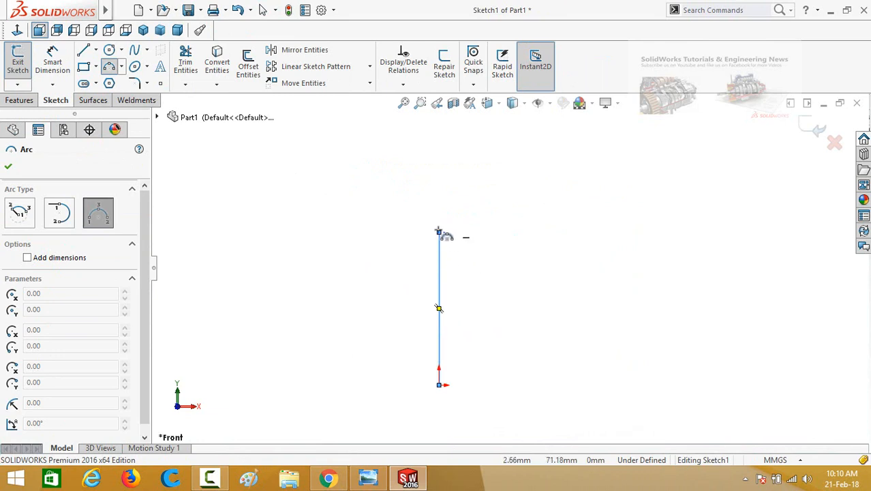
pyautogui.click(438, 233)
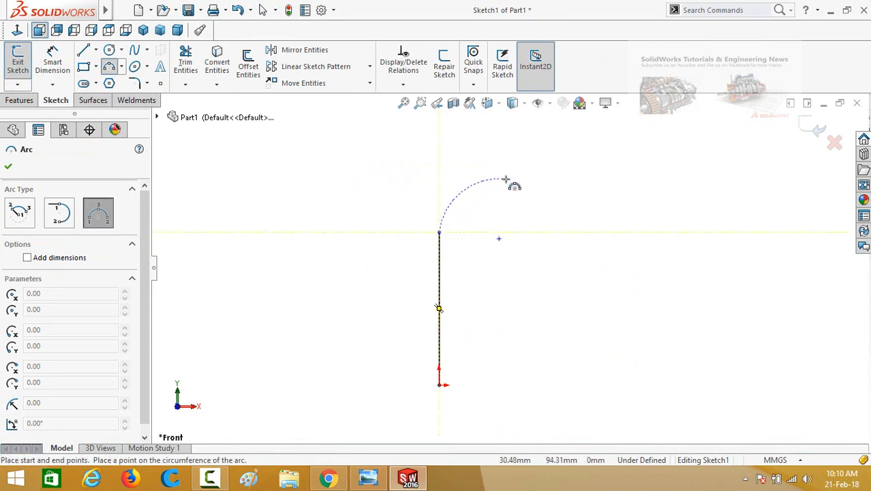
pyautogui.click(505, 179)
pyautogui.click(461, 193)
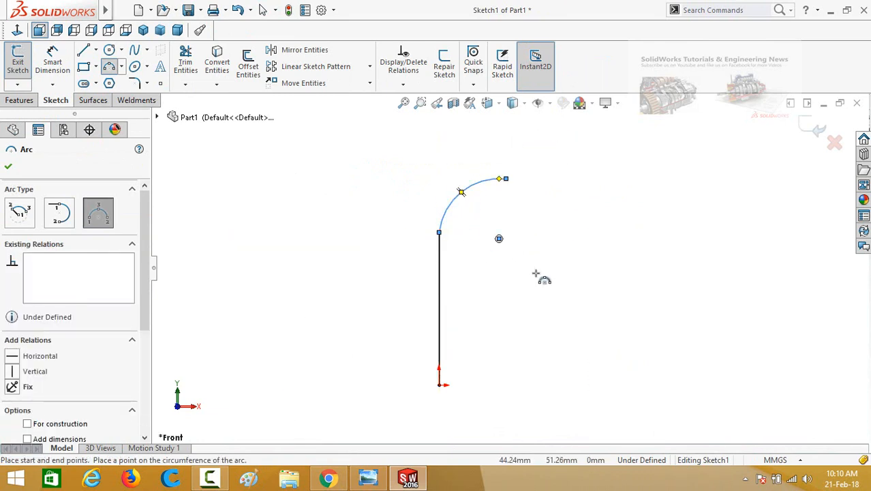
# Sketch a short horizontal line to the right from the free end of the arc
pyautogui.press('l')
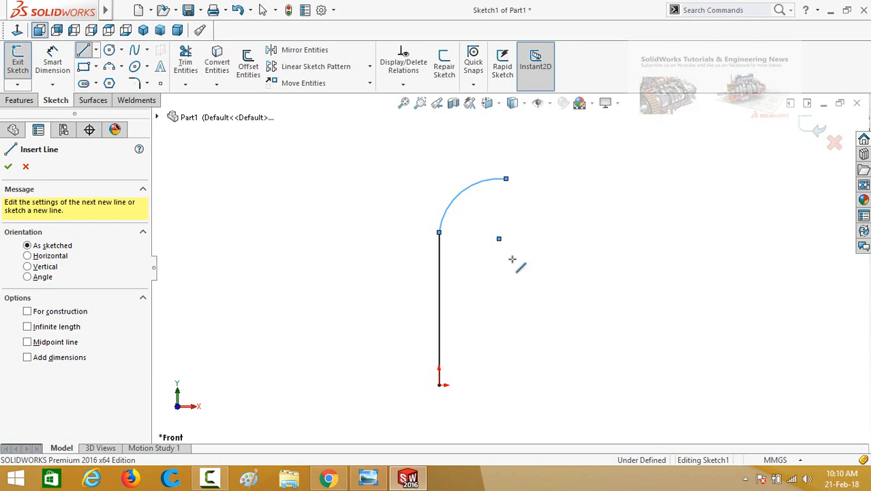
pyautogui.click(506, 180)
pyautogui.click(547, 179)
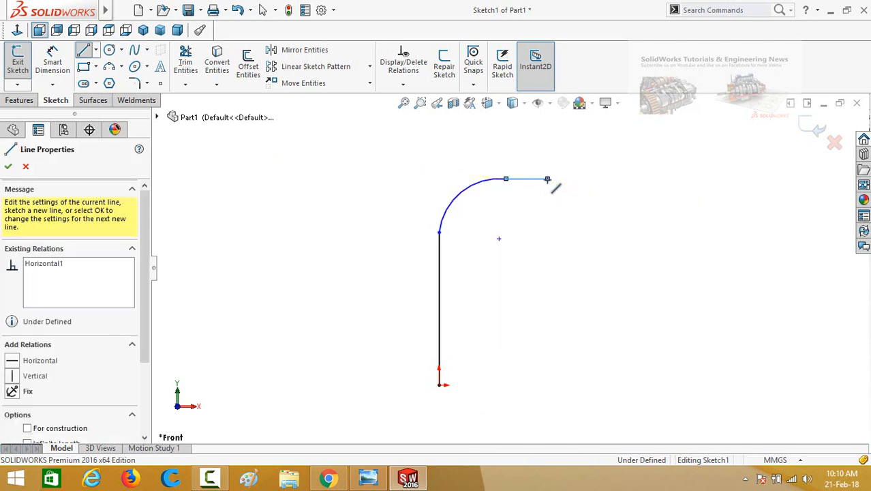
pyautogui.press('Escape')
pyautogui.press('Escape')
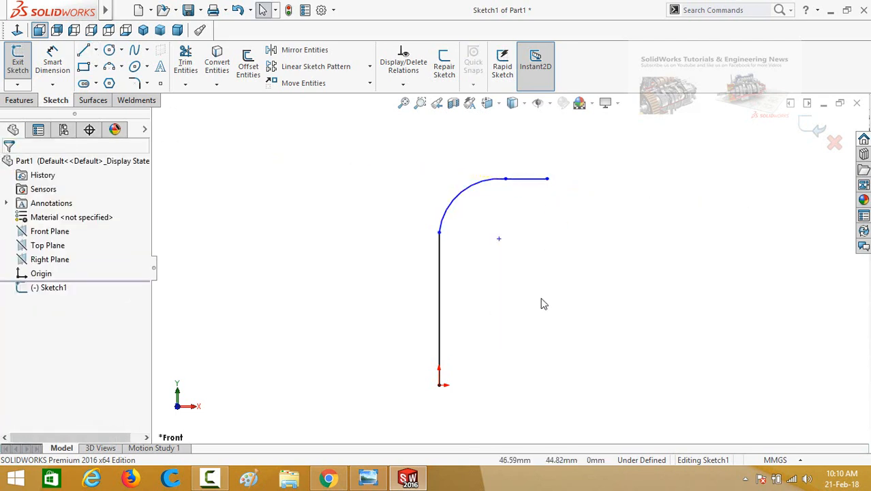
# Dimension the vertical line's length as 1.5 ft
pyautogui.press('d')
pyautogui.scroll(3, 538, 265)
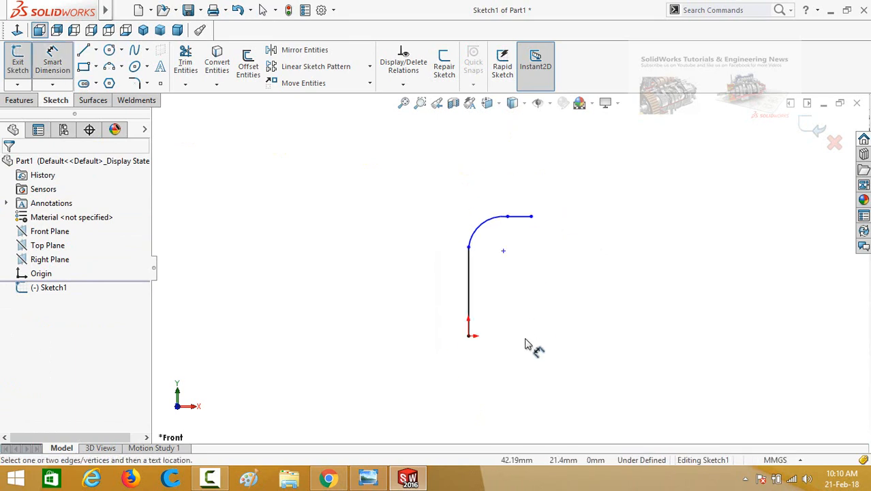
pyautogui.click(468, 317)
pyautogui.click(362, 322)
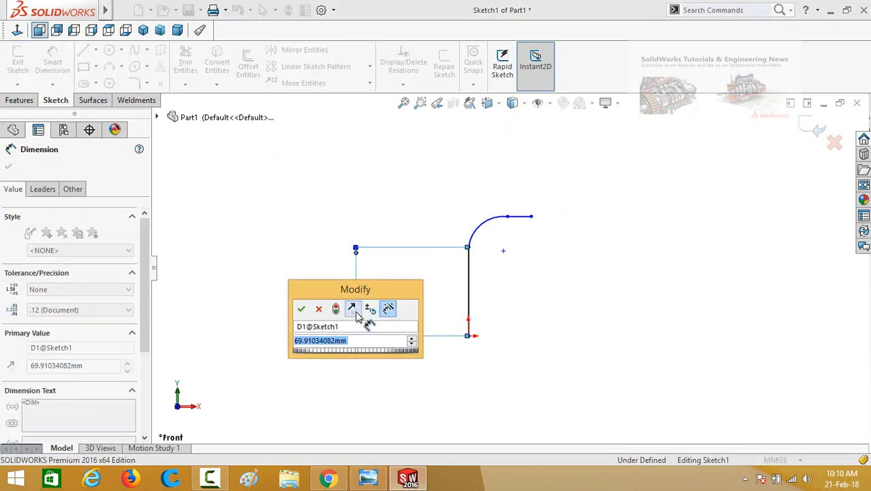
pyautogui.write('1')
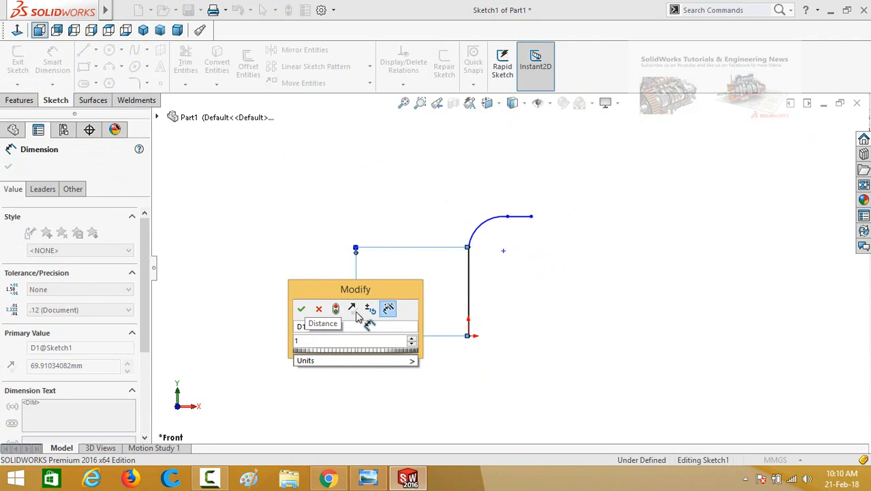
pyautogui.write('.5ft')
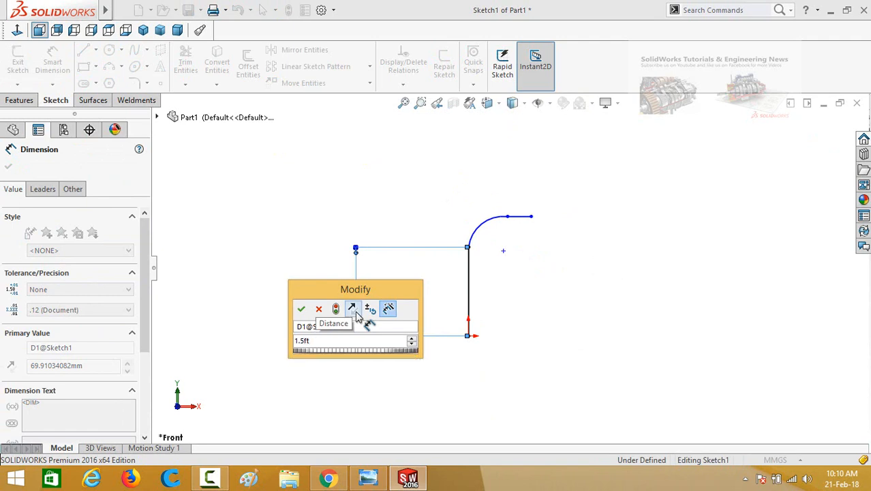
pyautogui.press('Return')
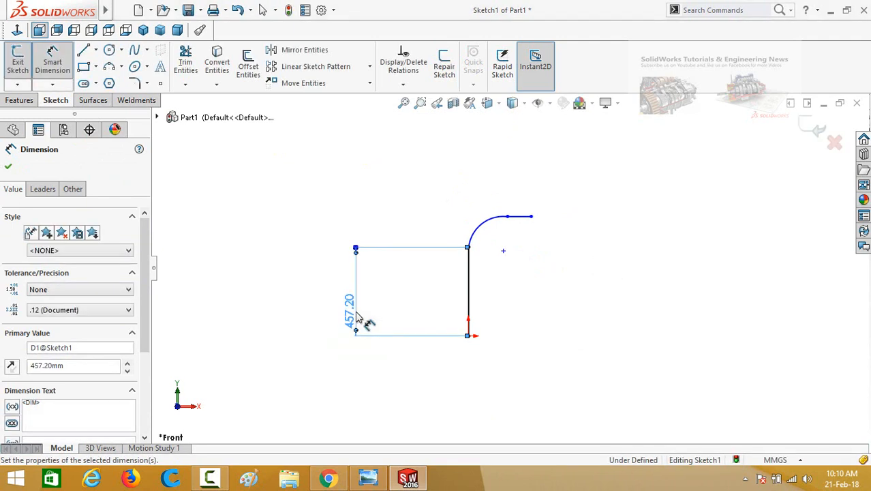
# Dimension the arc's radius as 1 ft
pyautogui.click(479, 235)
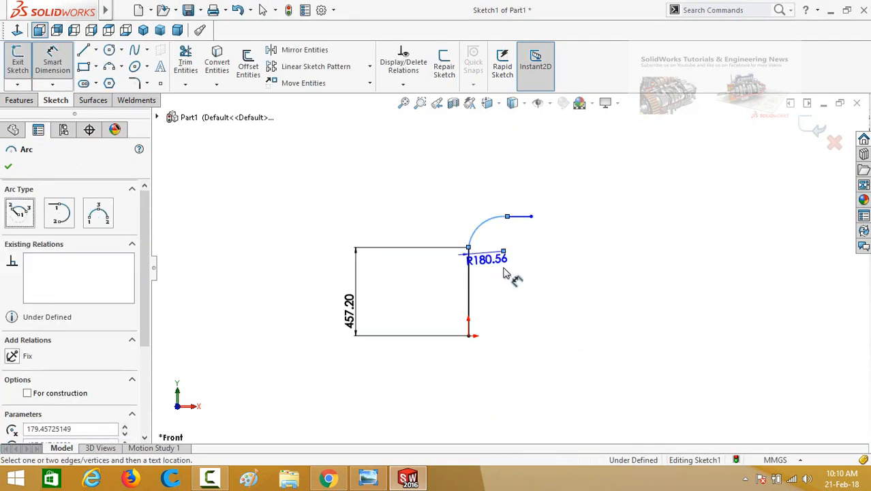
pyautogui.click(541, 306)
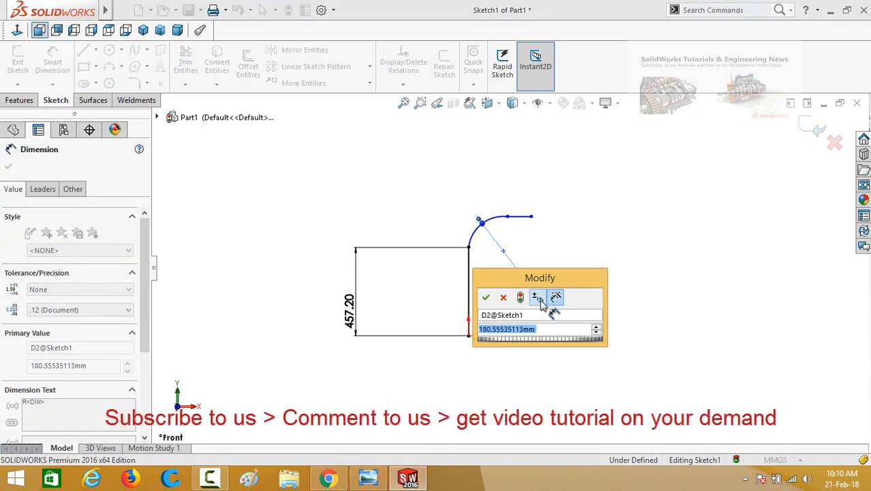
pyautogui.write('1')
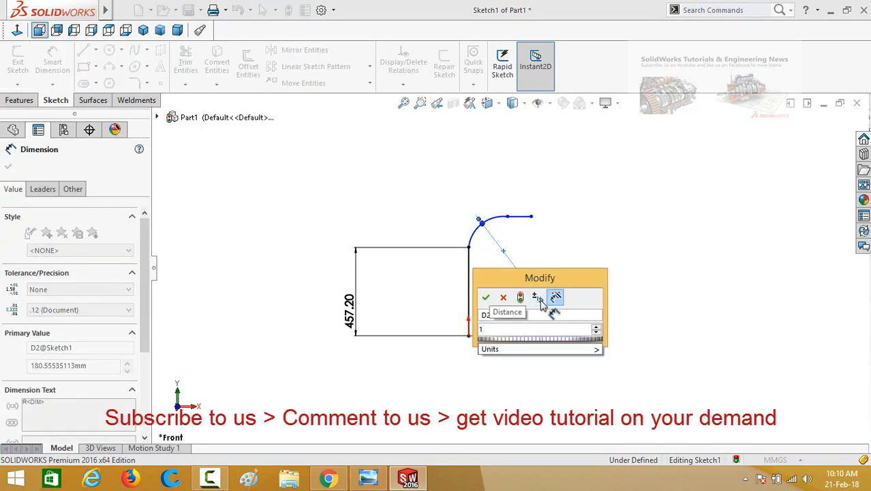
pyautogui.write('ft')
pyautogui.press('Return')
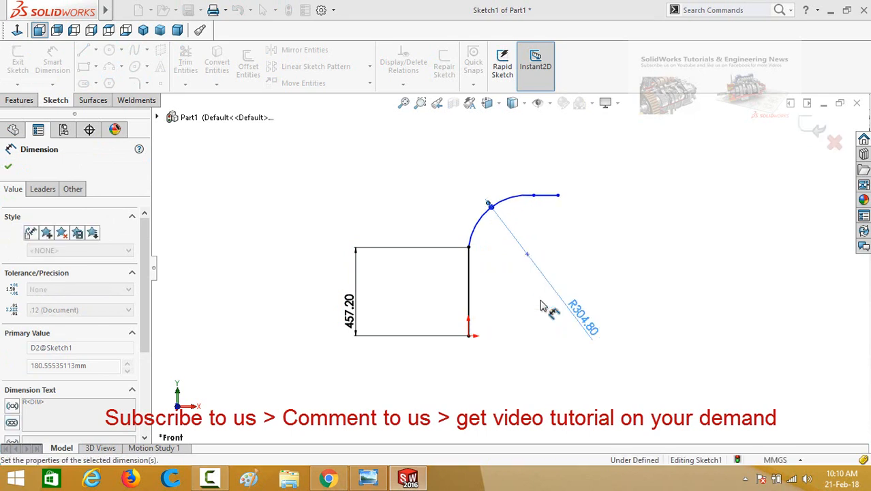
# Dimension the short horizontal line's length as 4 in and finish dimensioning
pyautogui.click(543, 200)
pyautogui.click(600, 246)
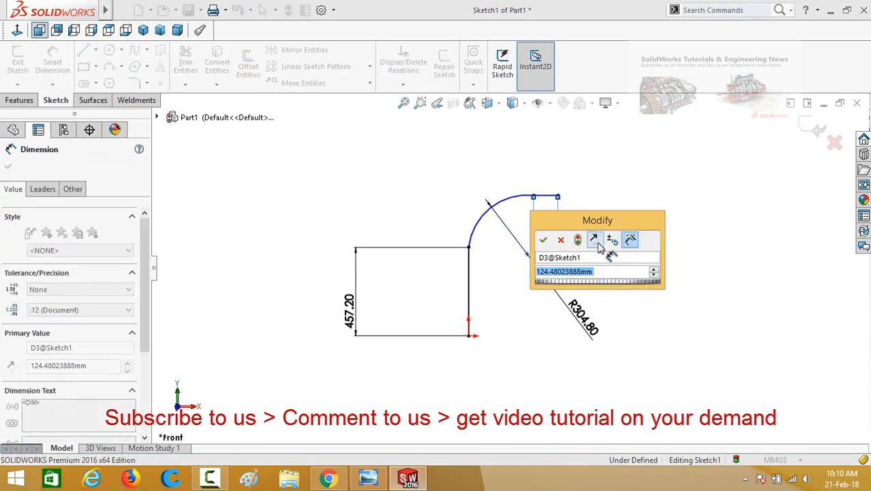
pyautogui.write('4in')
pyautogui.press('Return')
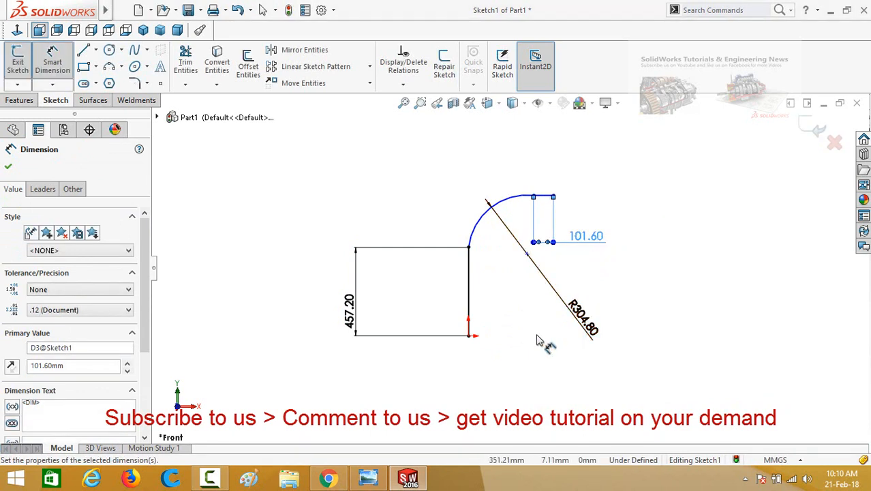
pyautogui.press('Escape')
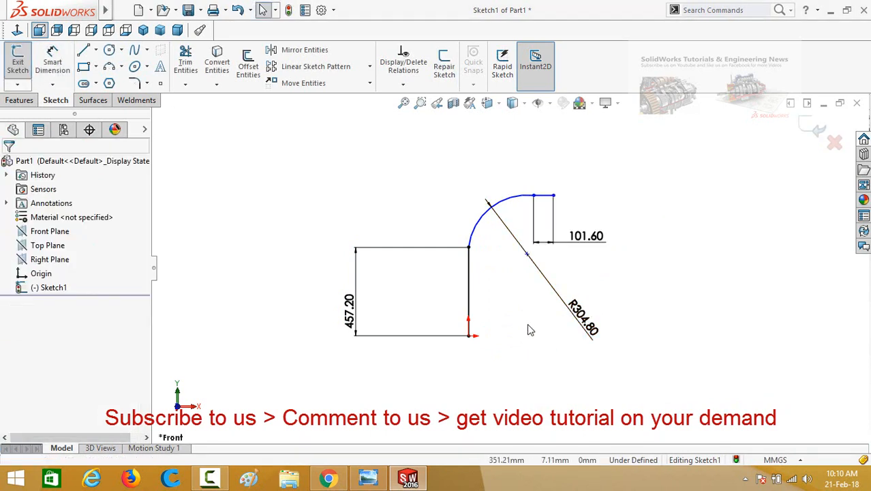
# Add a tangent relation between the vertical line and the arc
pyautogui.click(472, 289)
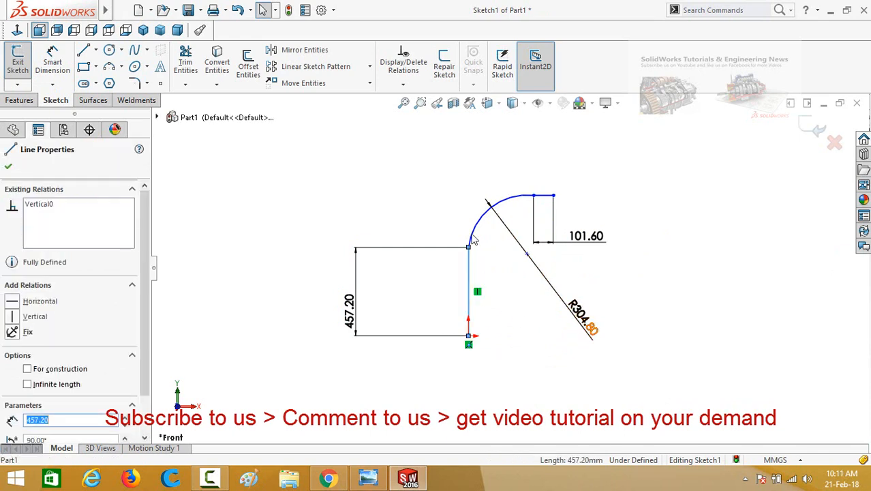
pyautogui.keyDown('ctrl'); pyautogui.click(471, 236); pyautogui.keyUp('ctrl')
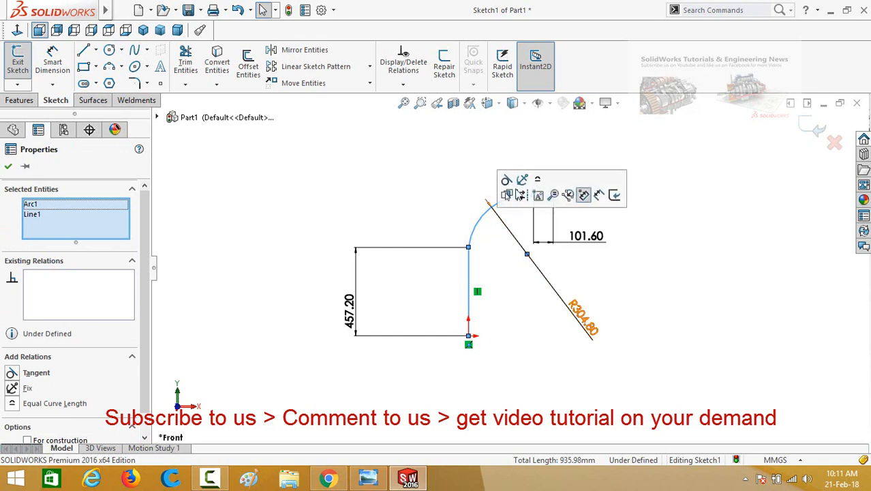
pyautogui.click(505, 180)
pyautogui.click(434, 189)
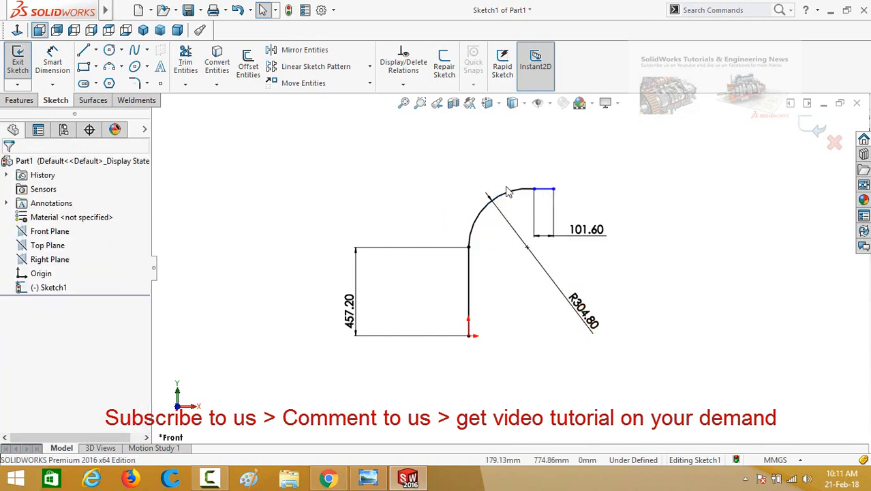
# Make the arc tangent to the short horizontal line and exit the path sketch
pyautogui.click(516, 197)
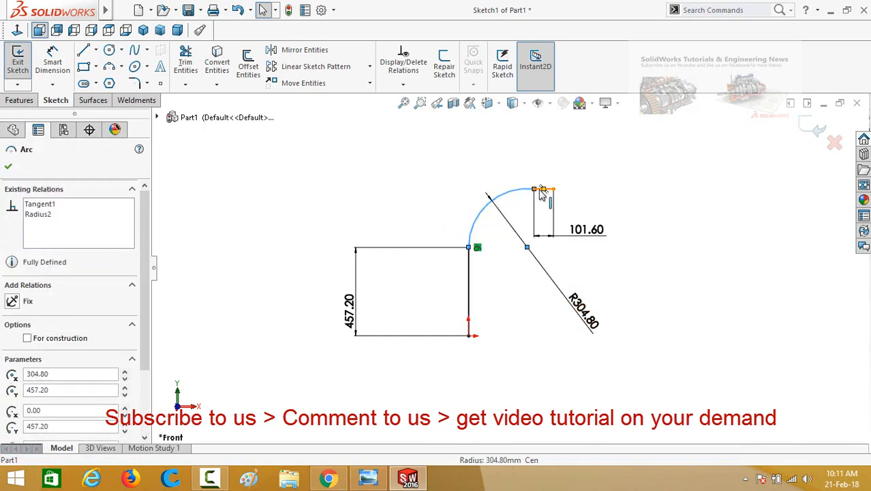
pyautogui.keyDown('ctrl'); pyautogui.click(541, 191); pyautogui.keyUp('ctrl')
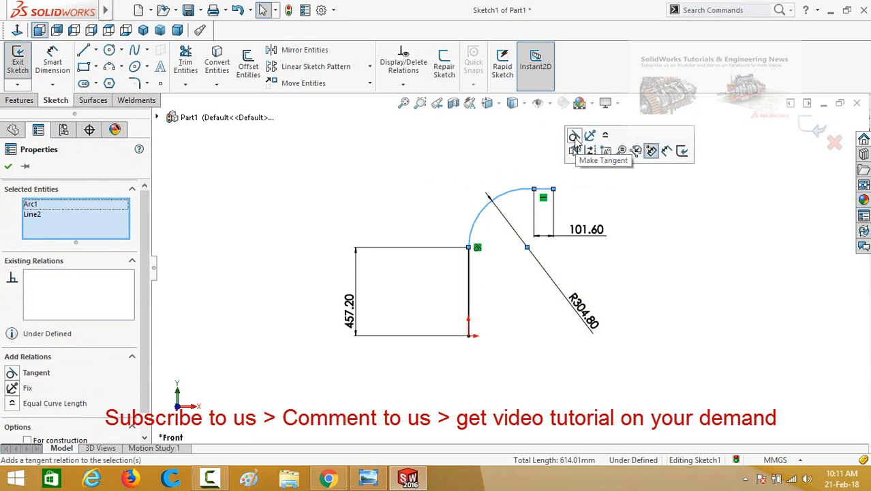
pyautogui.click(576, 140)
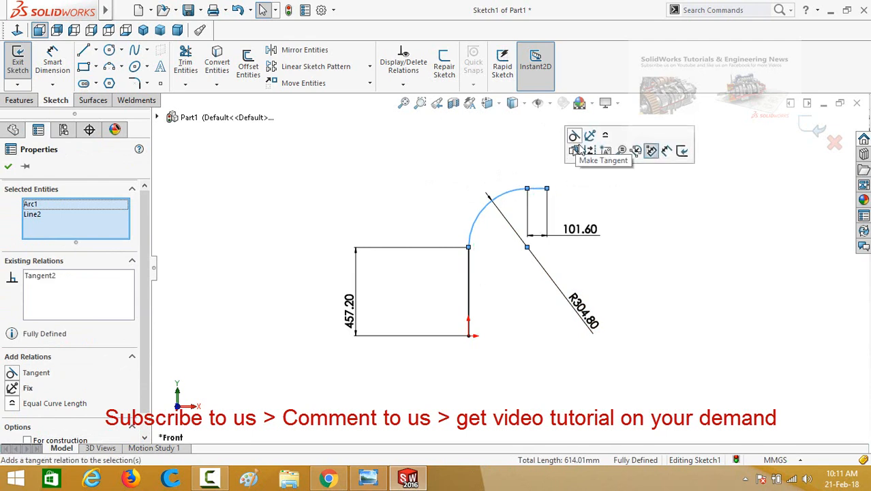
pyautogui.click(630, 268)
pyautogui.press('f')
pyautogui.scroll(-2, 537, 248)
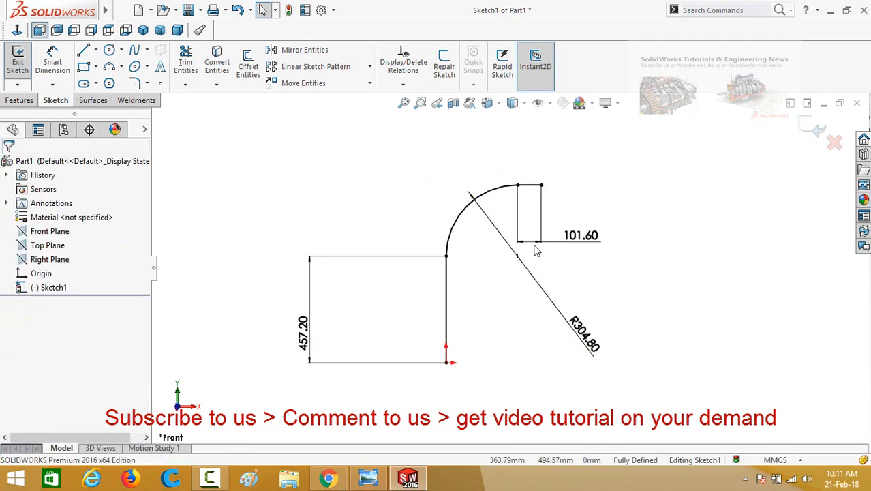
pyautogui.scroll(2, 520, 278)
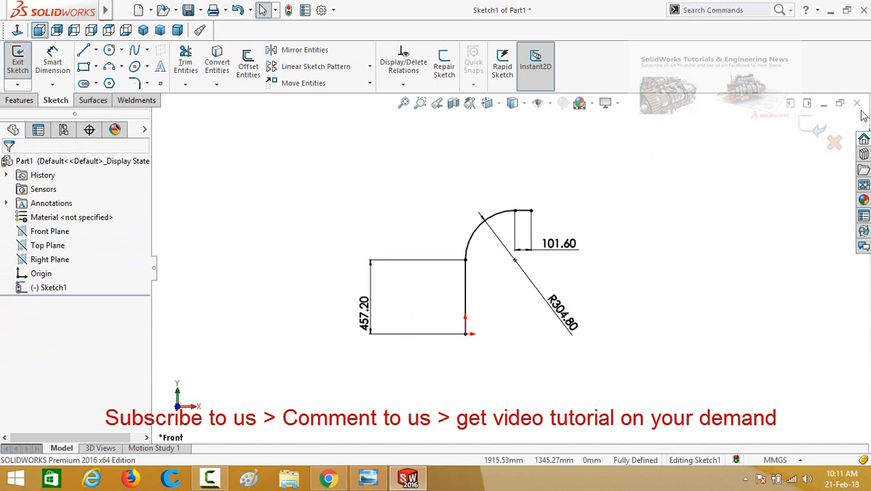
pyautogui.click(808, 127)
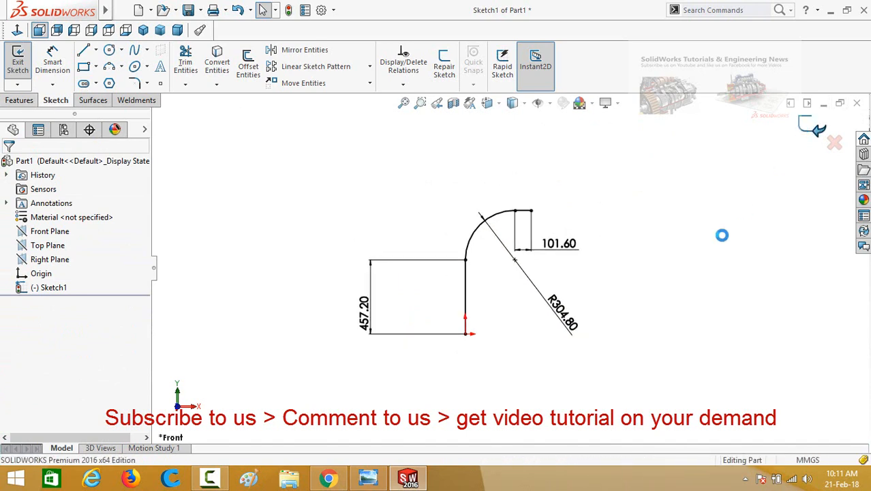
# Start a sketch on the Top Plane and draw two concentric circles at the origin, the outer about 168 mm in diameter
pyautogui.moveTo(543, 304); pyautogui.dragTo(529, 266, button='middle')
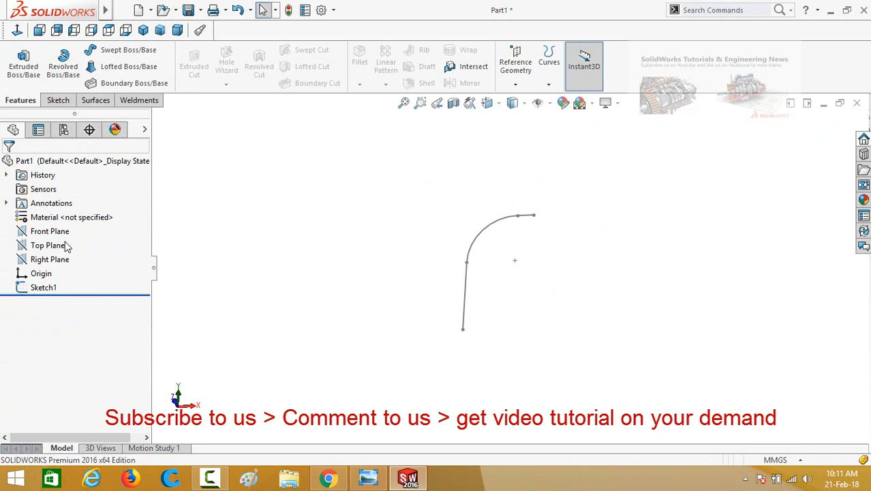
pyautogui.click(40, 245)
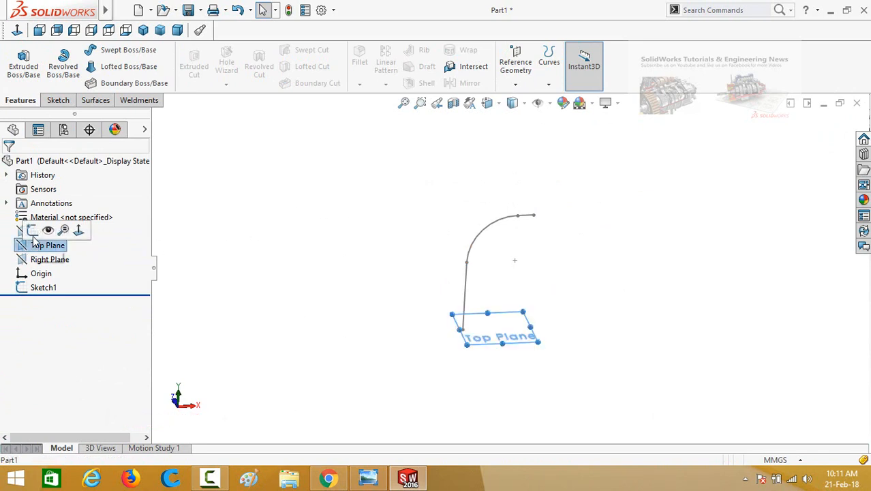
pyautogui.click(32, 231)
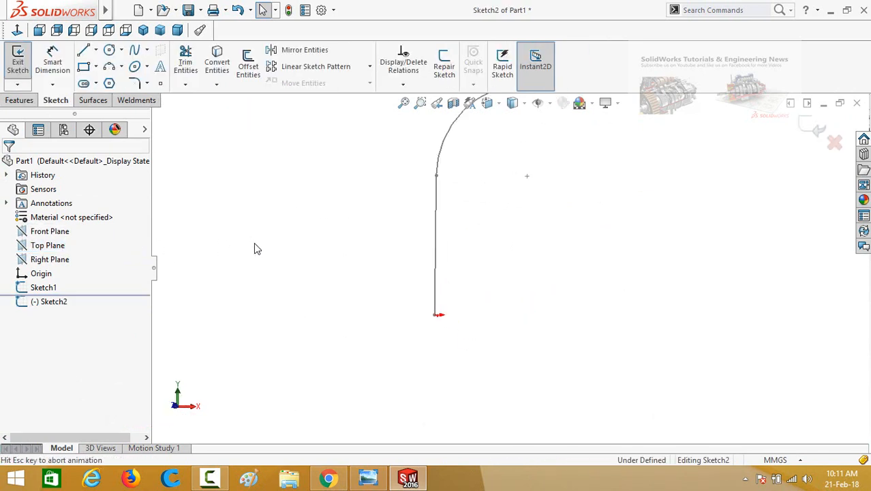
pyautogui.press('c')
pyautogui.scroll(2, 292, 279)
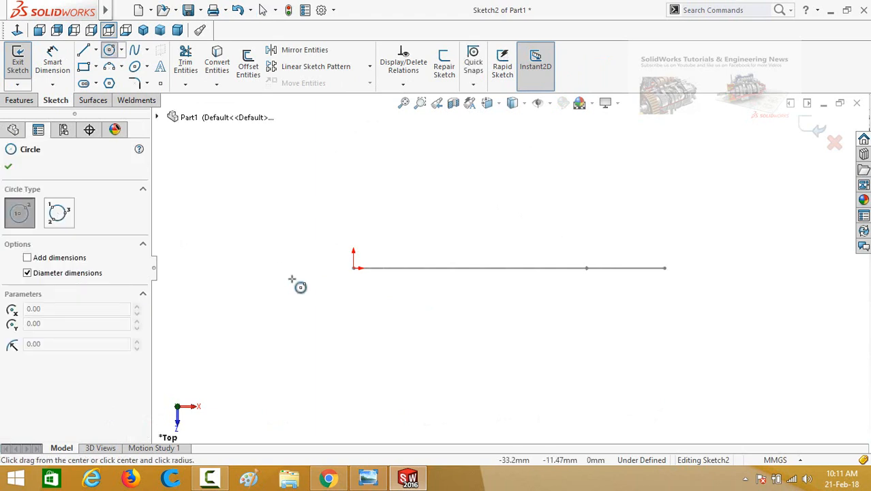
pyautogui.moveTo(379, 267)
pyautogui.mouseDown()
pyautogui.moveTo(403, 306)
pyautogui.moveTo(393, 313)
pyautogui.mouseUp()
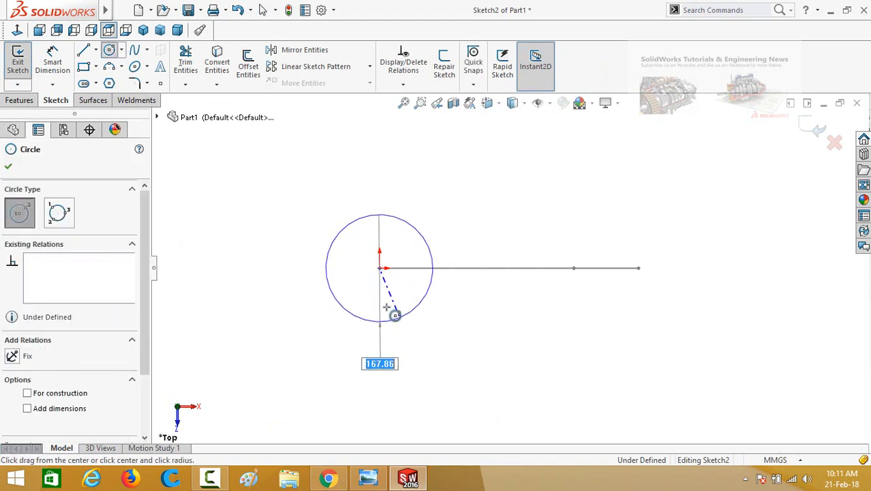
pyautogui.moveTo(379, 268); pyautogui.dragTo(394, 297)
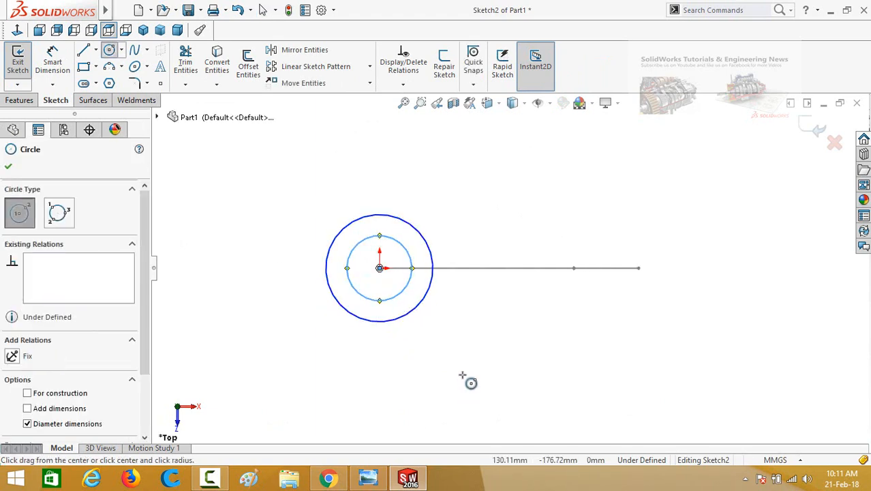
# Dimension the outer circle's diameter as 3 in
pyautogui.moveTo(462, 374); pyautogui.dragTo(424, 304, button='right')
pyautogui.click(423, 307)
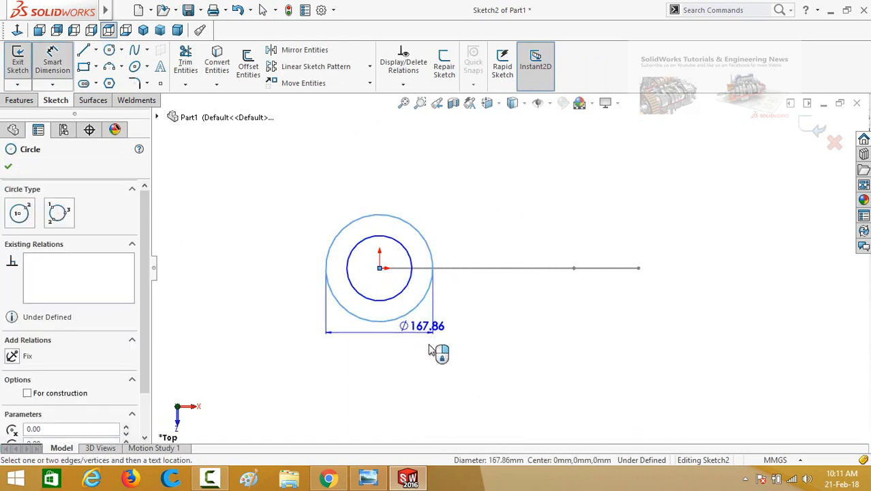
pyautogui.click(475, 381)
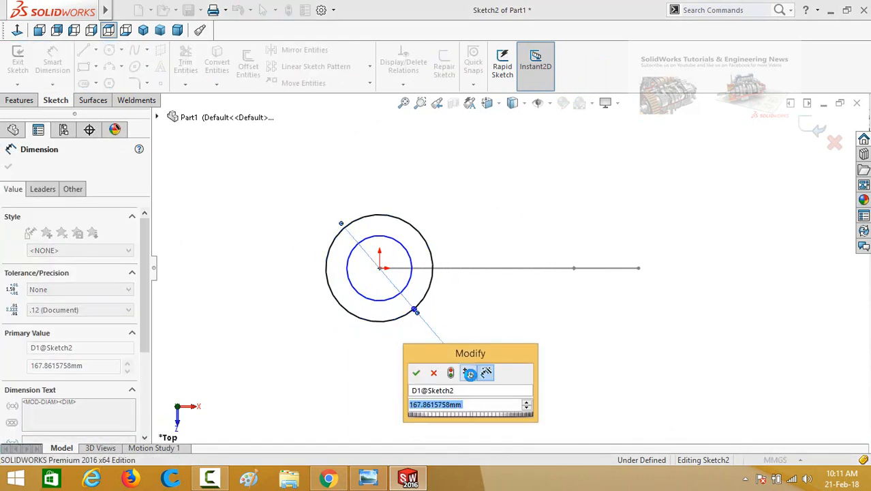
pyautogui.write('3in')
pyautogui.press('Return')
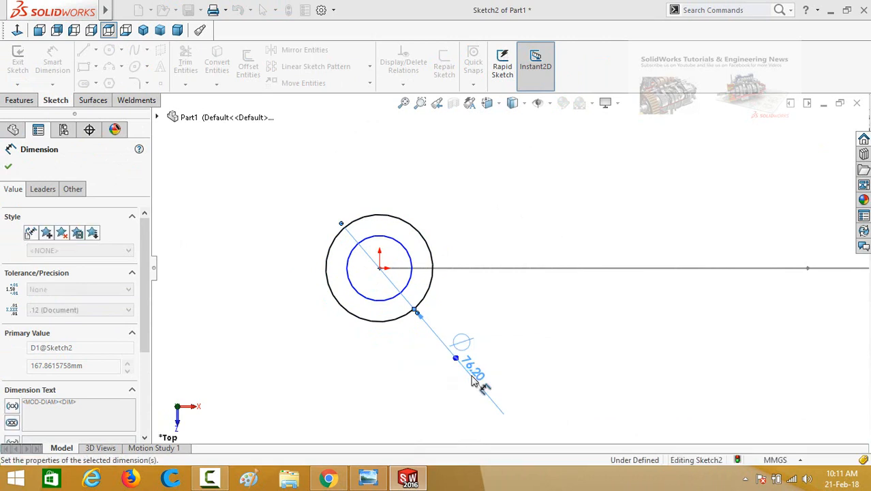
# Dimension the radial gap between the two circles as 5 mm
pyautogui.click(374, 306)
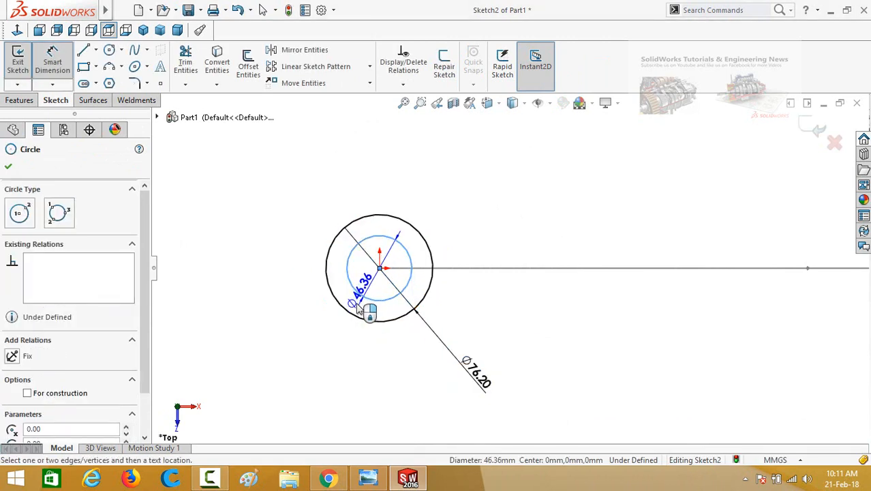
pyautogui.click(353, 321)
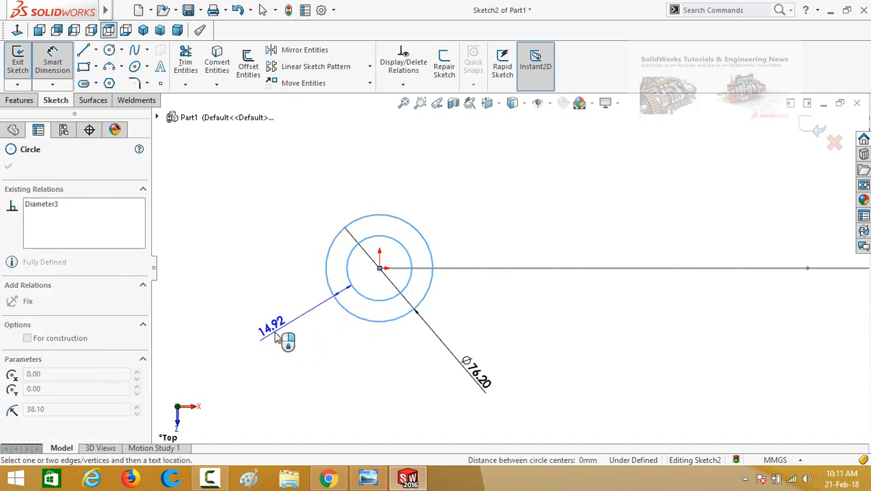
pyautogui.click(286, 340)
pyautogui.write('5')
pyautogui.click(221, 330)
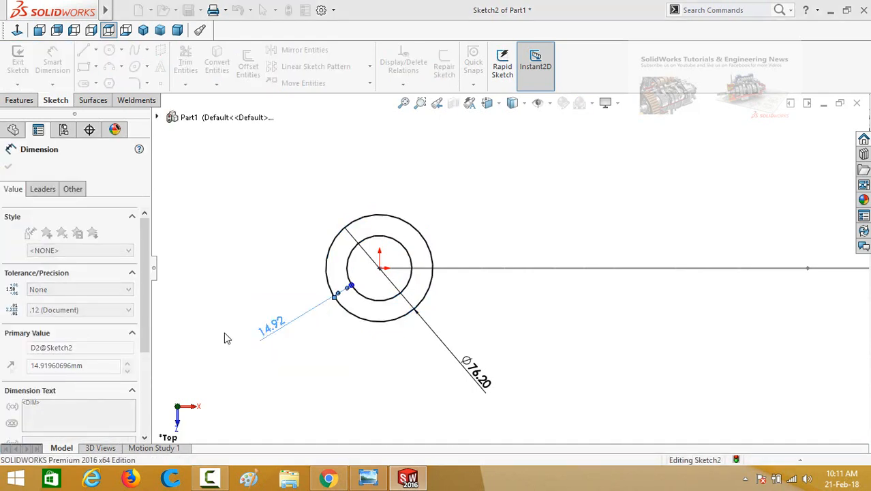
pyautogui.press('z')
pyautogui.press('z')
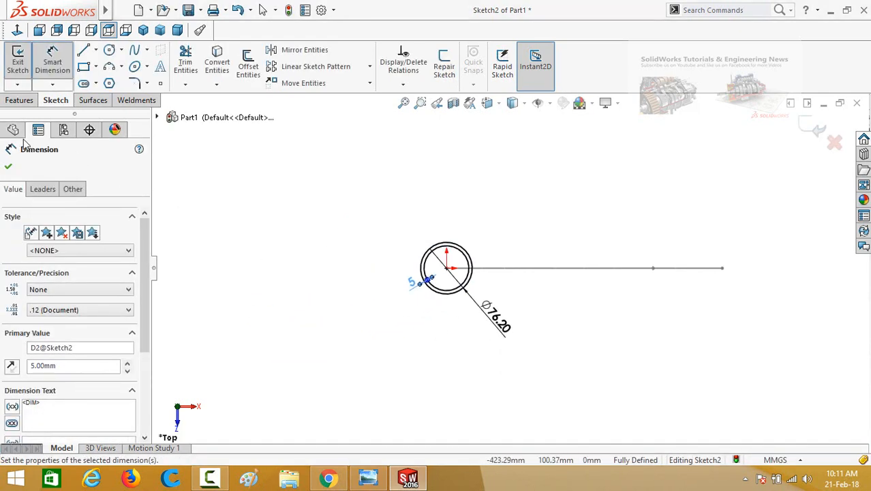
# Create a swept boss using the two-circle sketch as profile and the line-and-arc sketch as path
pyautogui.click(19, 101)
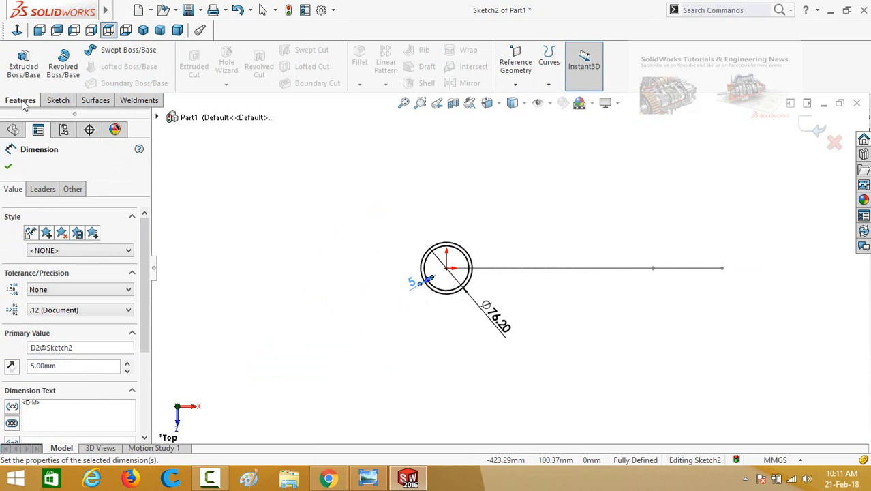
pyautogui.click(114, 56)
pyautogui.moveTo(440, 190)
pyautogui.mouseDown(button='middle')
pyautogui.moveTo(461, 239)
pyautogui.moveTo(581, 190)
pyautogui.mouseUp(button='middle')
pyautogui.scroll(-5, 585, 208)
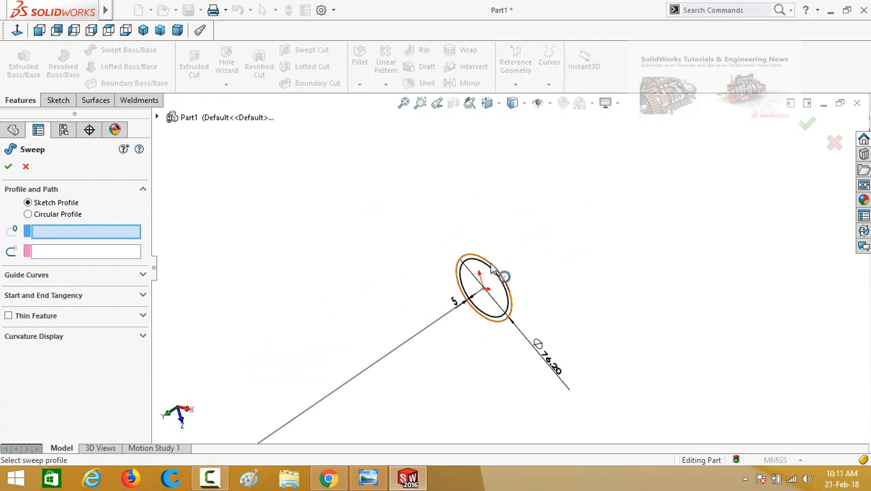
pyautogui.click(494, 269)
pyautogui.scroll(4, 440, 238)
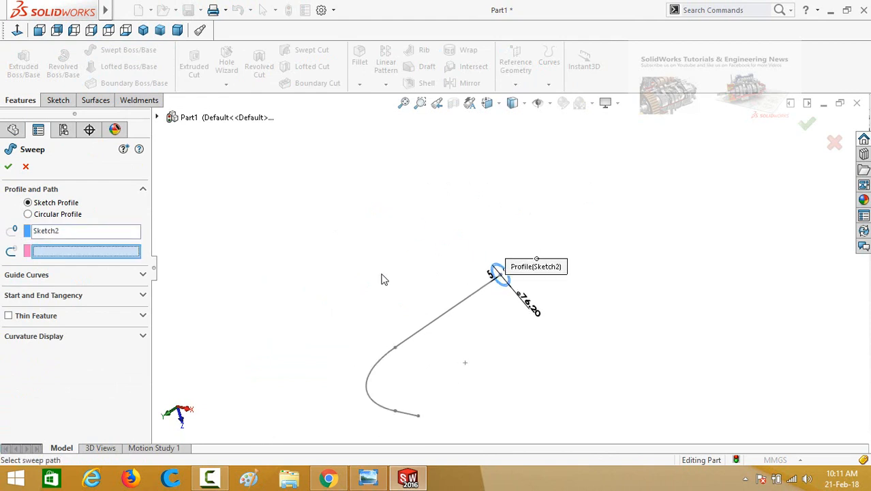
pyautogui.click(419, 336)
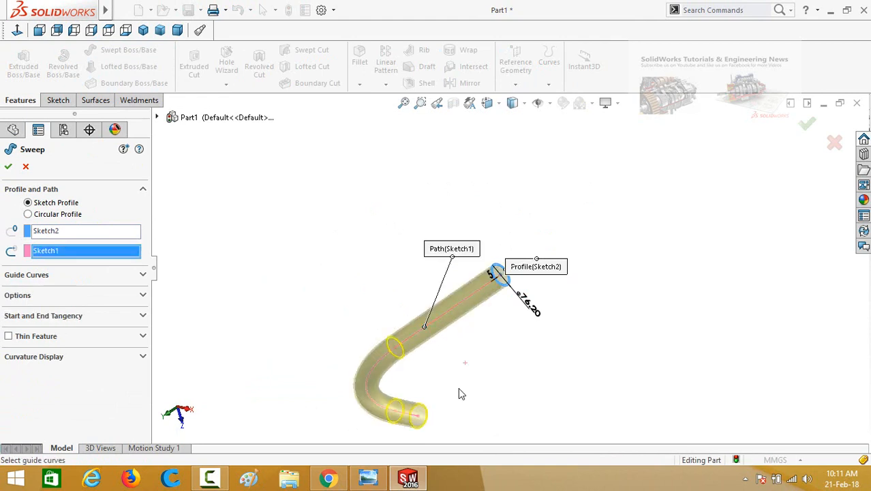
pyautogui.moveTo(322, 413); pyautogui.dragTo(339, 278, button='middle')
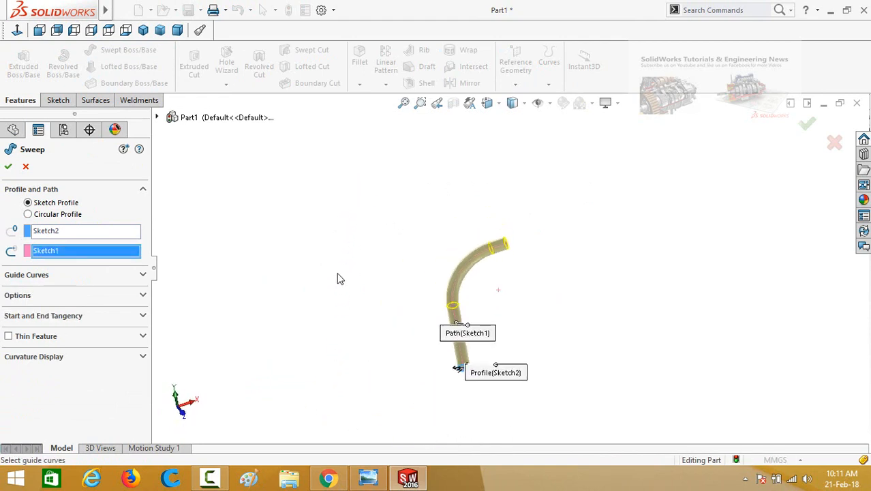
pyautogui.click(8, 167)
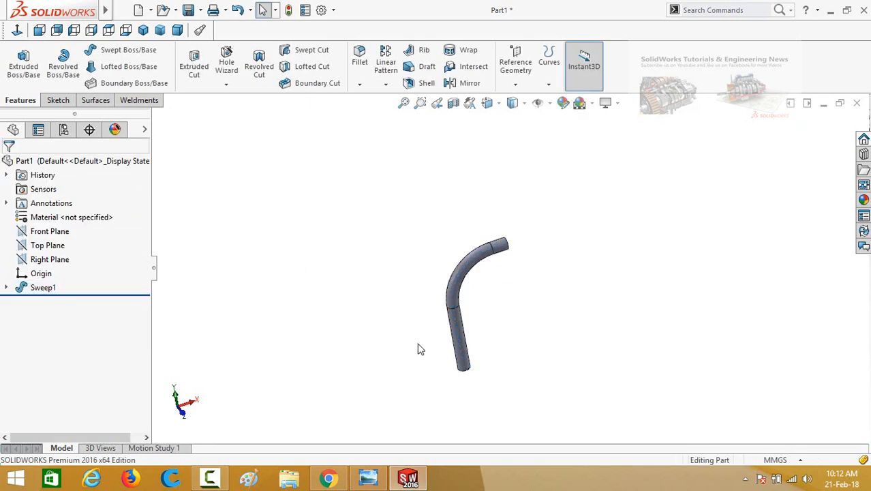
# Start a sketch on the ring-shaped end face of the pipe's short horizontal section, viewed square to the face
pyautogui.moveTo(418, 349); pyautogui.dragTo(427, 147, button='middle')
pyautogui.scroll(-5, 467, 389)
pyautogui.scroll(4, 606, 269)
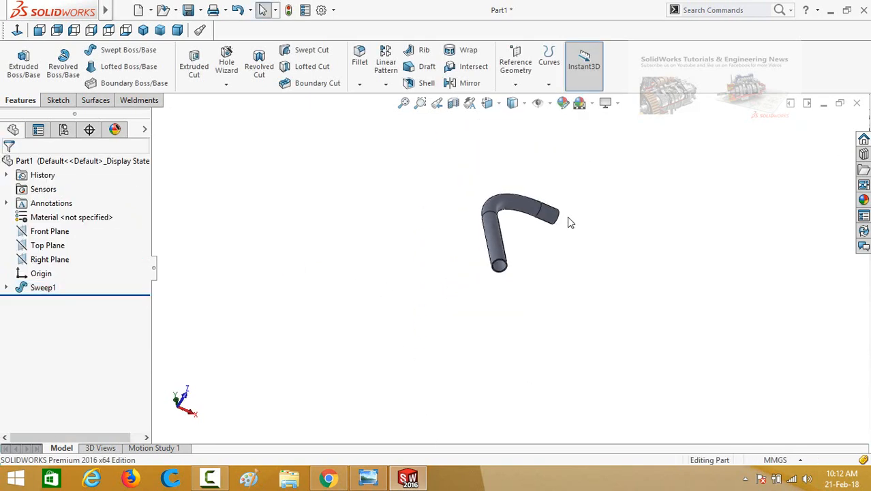
pyautogui.moveTo(568, 217); pyautogui.dragTo(597, 255, button='middle')
pyautogui.scroll(-7, 592, 230)
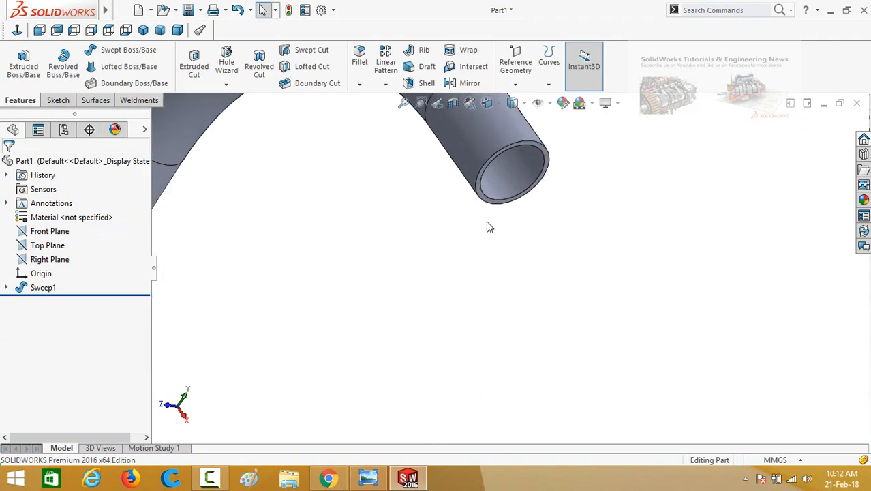
pyautogui.scroll(-3, 501, 215)
pyautogui.click(511, 197)
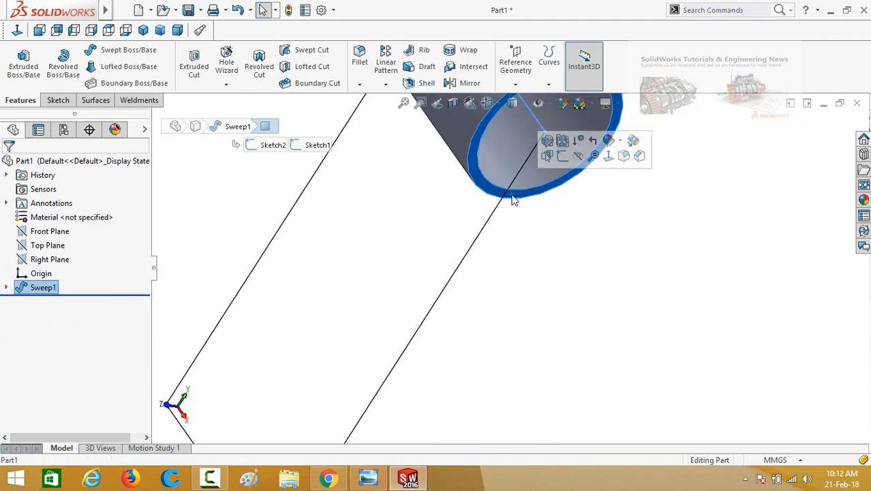
pyautogui.click(561, 161)
pyautogui.hotkey('ctrl', '4')
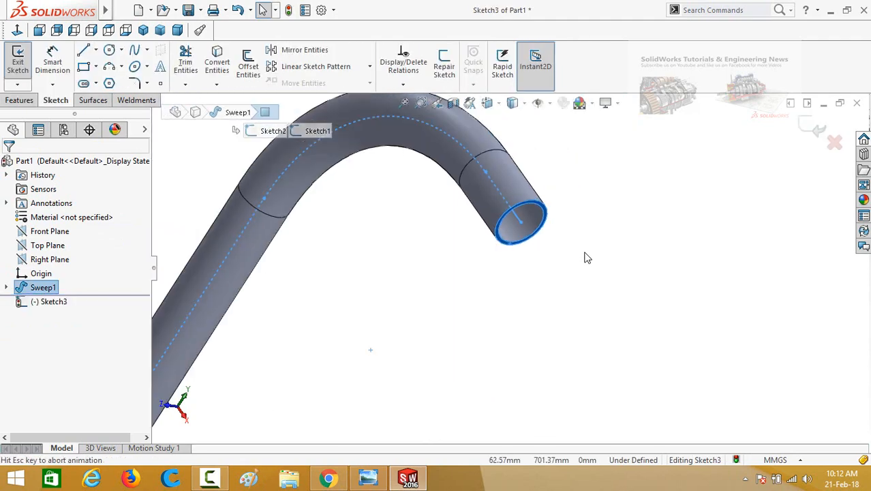
pyautogui.scroll(-3, 497, 161)
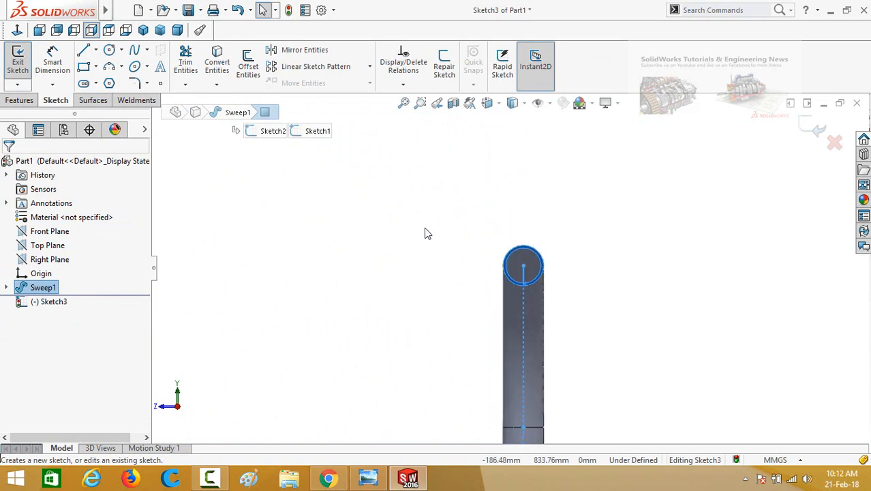
# Draw a circle centred on the pipe's end face and larger than the pipe's outer edge
pyautogui.click(426, 232)
pyautogui.moveTo(426, 232); pyautogui.dragTo(498, 243, button='right')
pyautogui.scroll(-3, 497, 244)
pyautogui.click(555, 288)
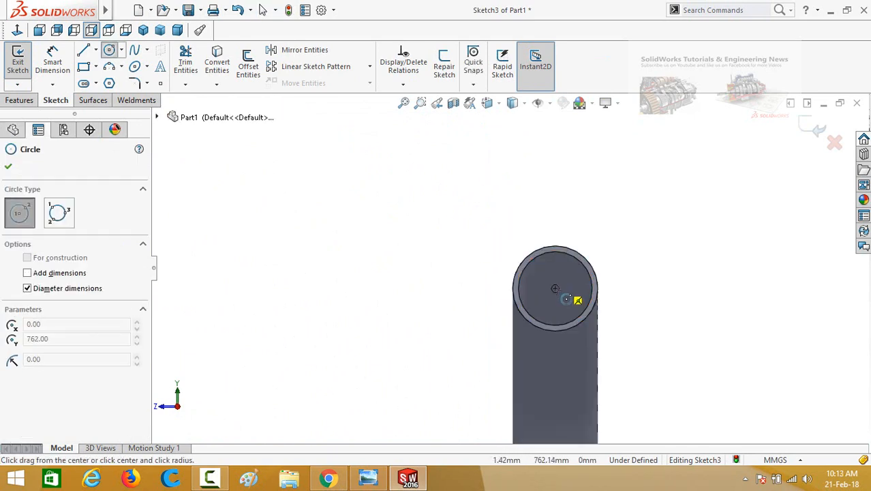
pyautogui.click(633, 340)
# Dimension the diameter of the large circle around the pipe's end as 170 mm
pyautogui.moveTo(694, 317); pyautogui.dragTo(691, 276, button='right')
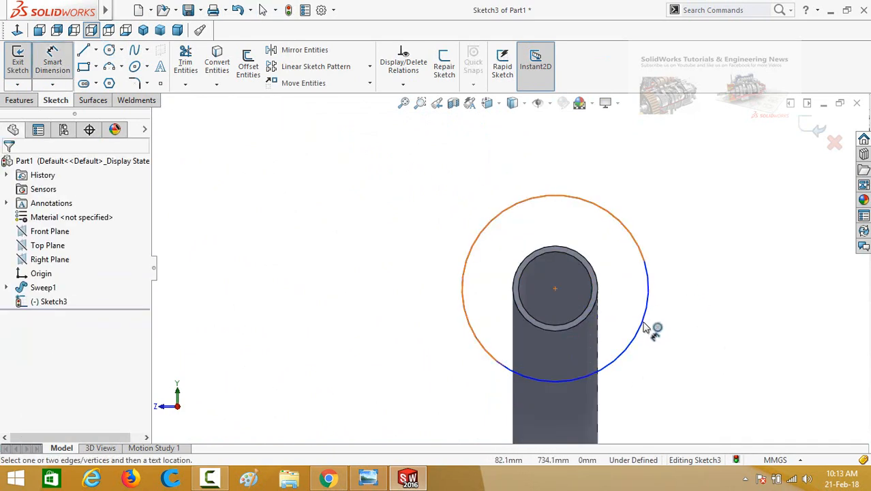
pyautogui.click(649, 326)
pyautogui.click(733, 351)
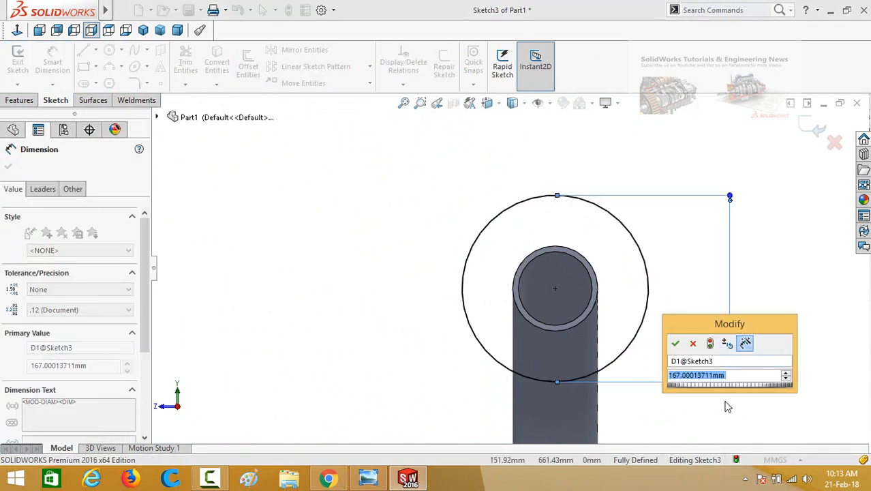
pyautogui.write('170')
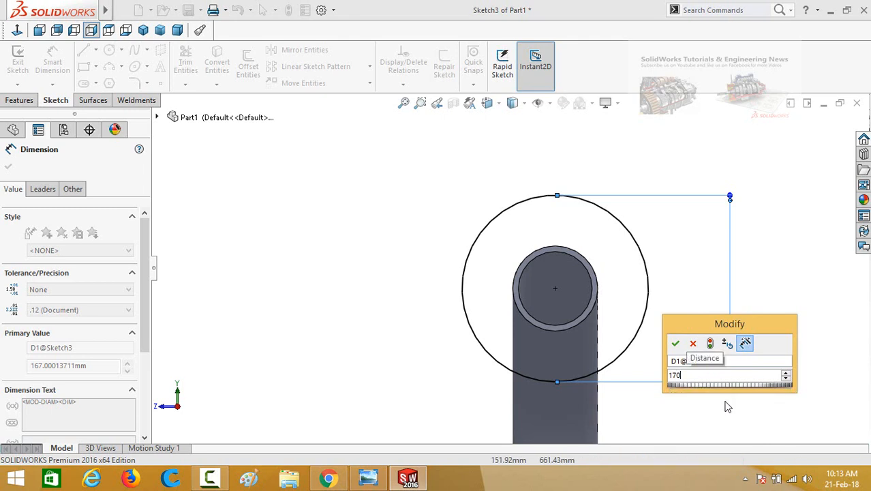
pyautogui.press('Return')
# Extrude the 170 mm circle outward from the pipe's end as a 10 mm blind boss with merged result
pyautogui.click(20, 100)
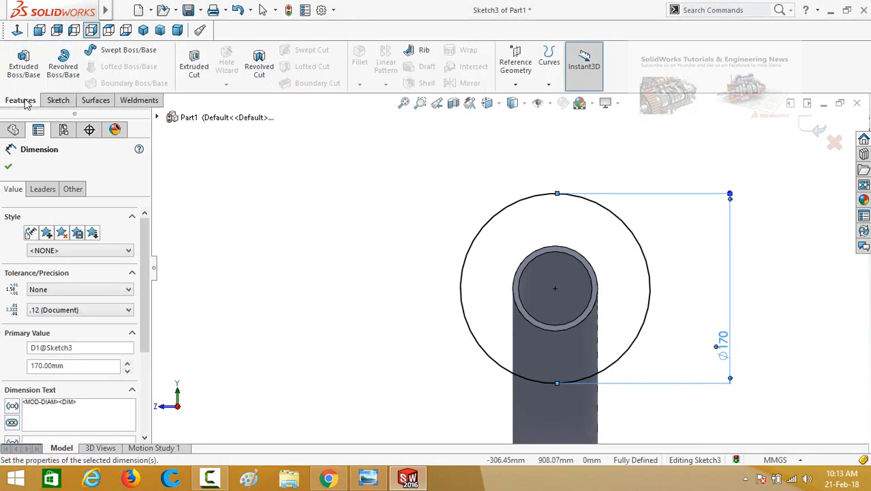
pyautogui.click(24, 65)
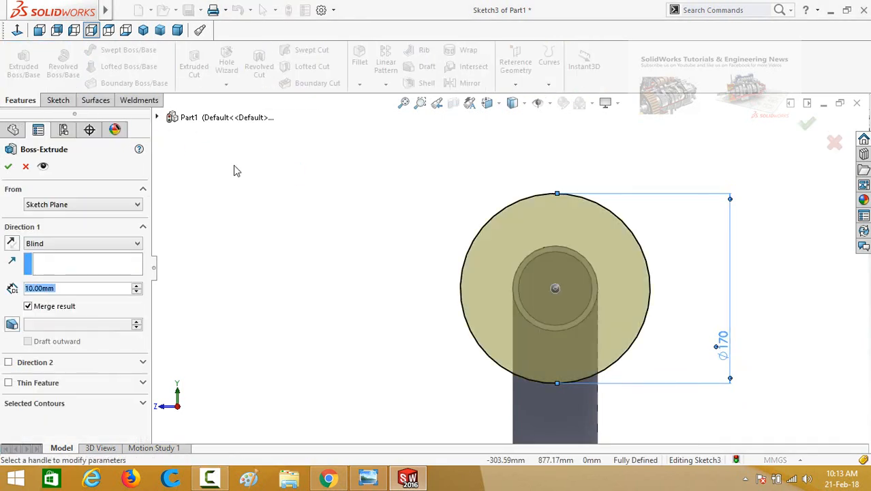
pyautogui.moveTo(314, 248); pyautogui.dragTo(417, 245, button='middle')
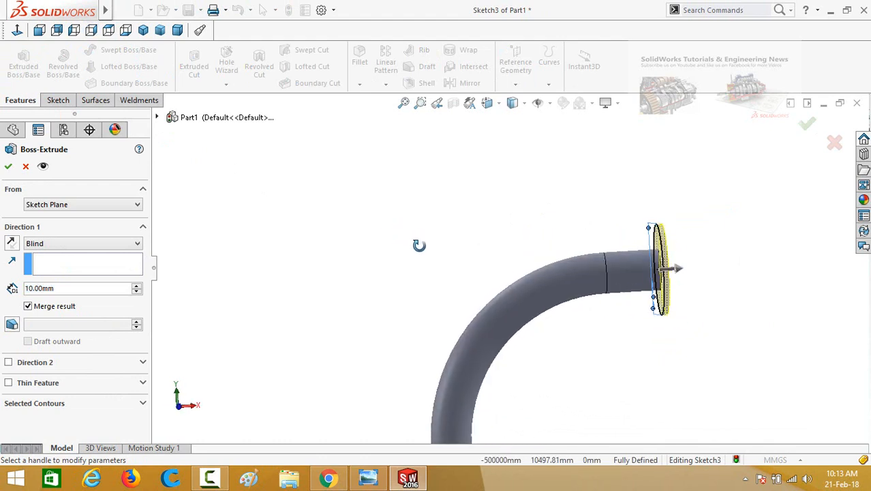
pyautogui.click(8, 165)
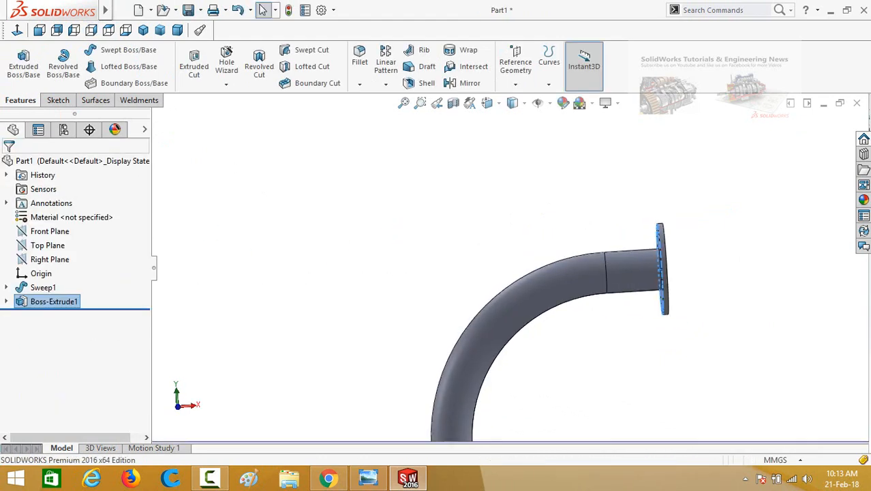
# Save the pipe part with the file name Pol
pyautogui.scroll(5, 556, 315)
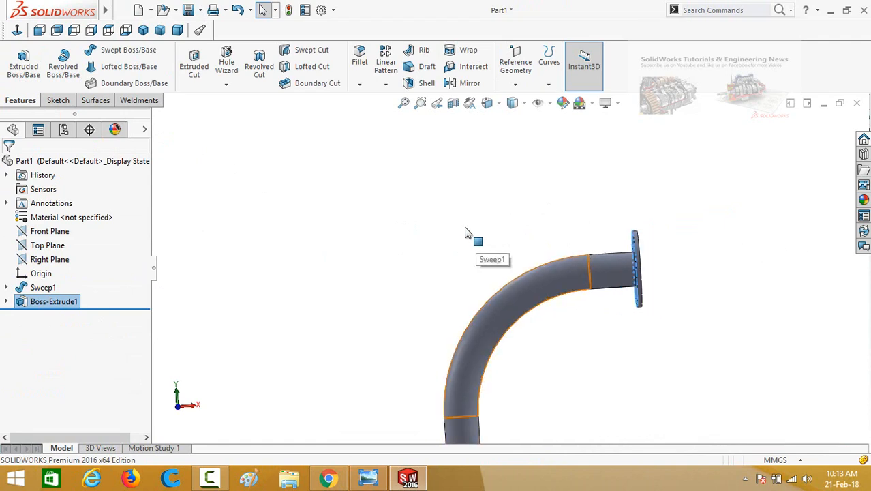
pyautogui.moveTo(458, 238); pyautogui.dragTo(522, 233, button='middle')
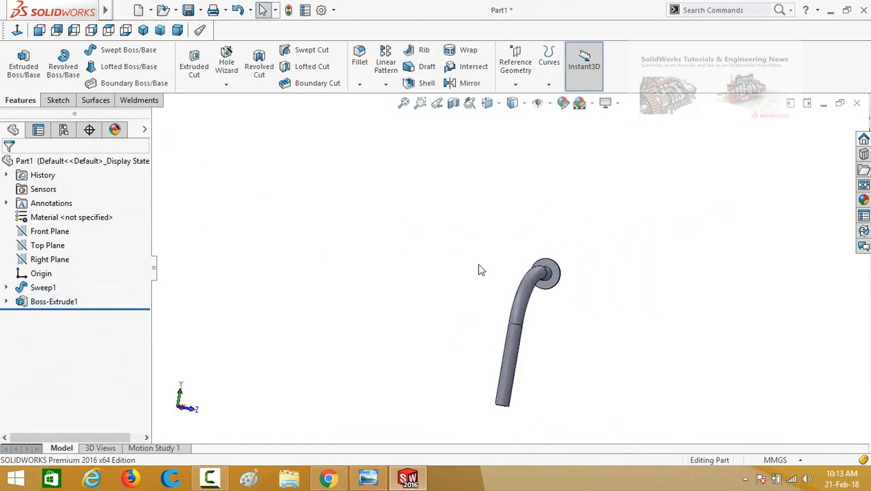
pyautogui.hotkey('ctrl', 's')
pyautogui.write('Pol')
pyautogui.press('Return')
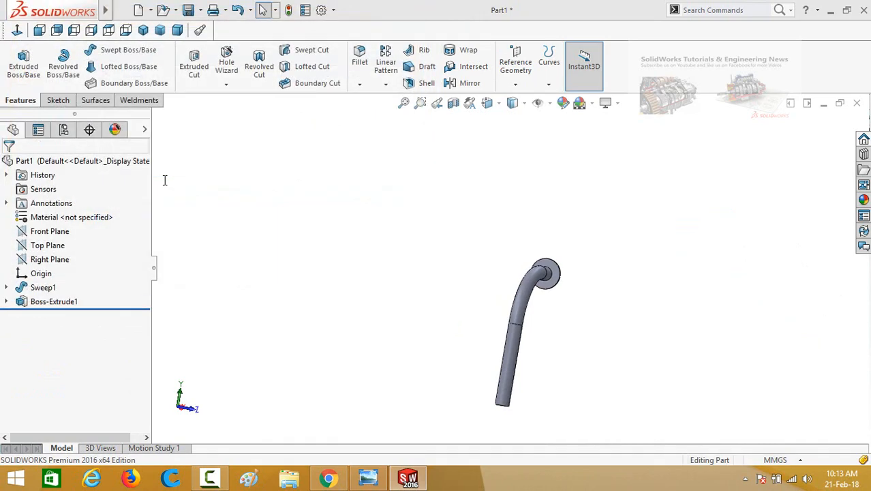
# Create a new part document and start a sketch on the Front Plane
pyautogui.hotkey('ctrl', 'n')
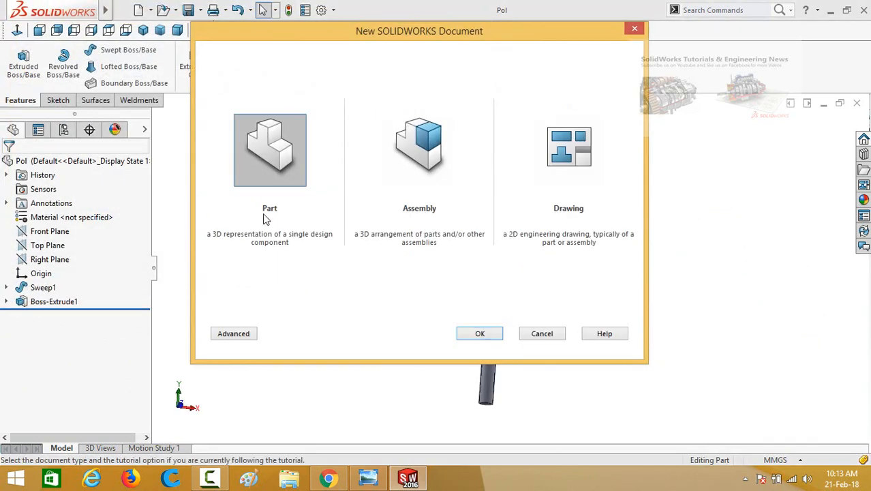
pyautogui.doubleClick(264, 169)
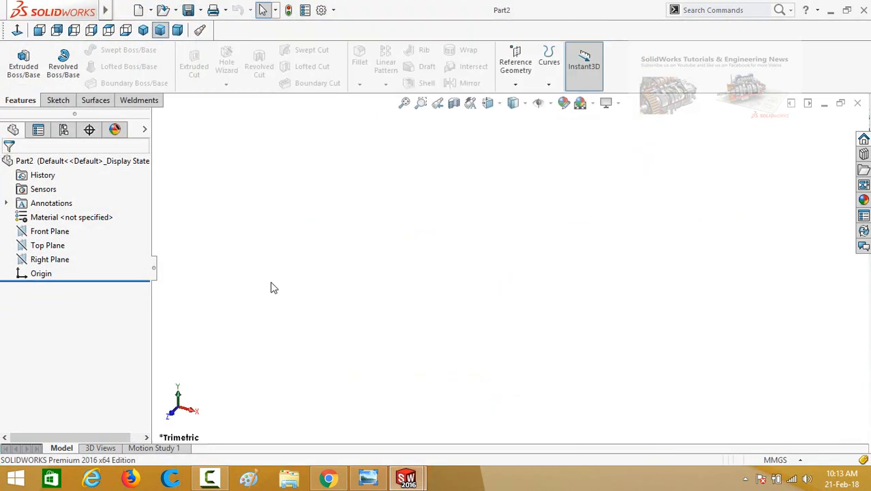
pyautogui.click(31, 231)
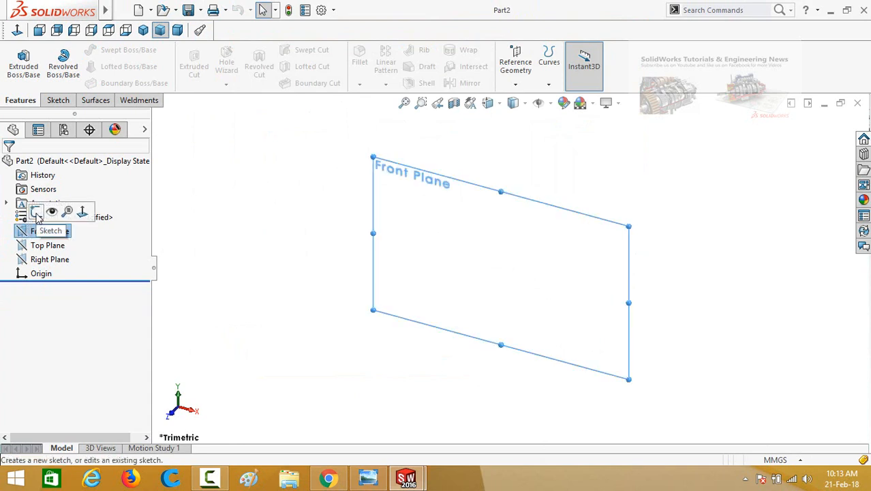
pyautogui.click(37, 213)
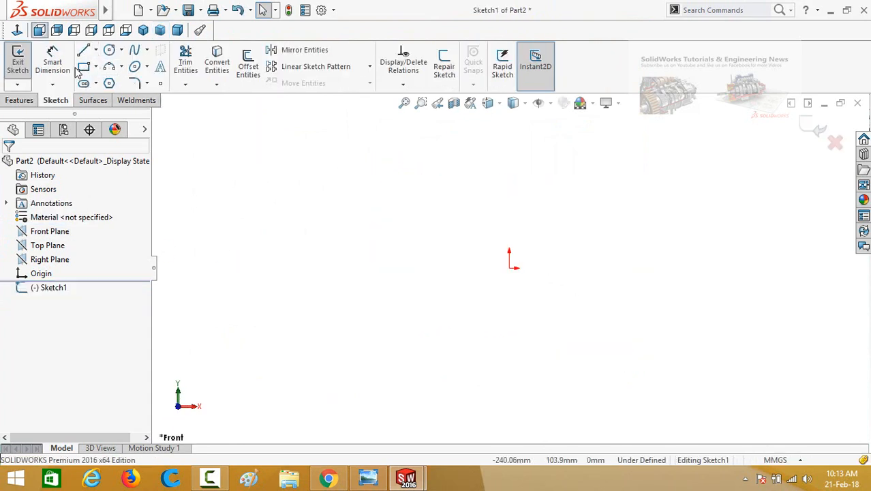
# Draw a corner rectangle about 102 mm long, with its lower-right corner at the origin
pyautogui.click(83, 67)
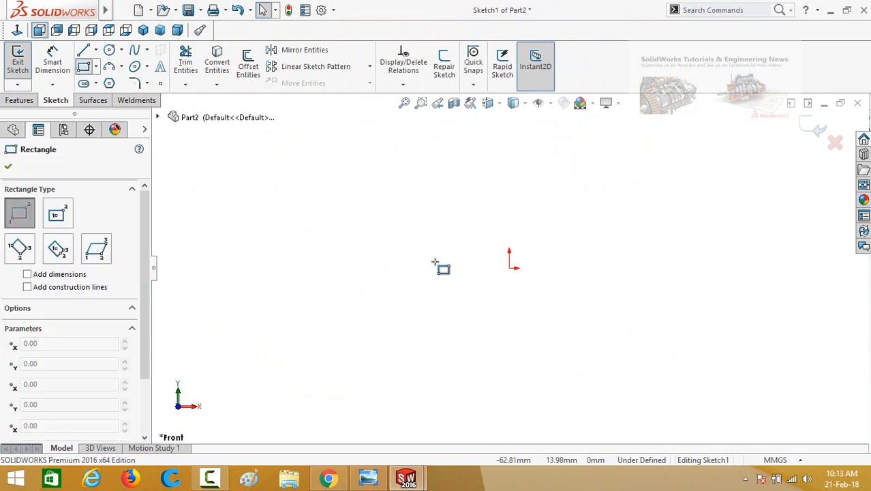
pyautogui.click(509, 268)
pyautogui.click(358, 210)
# Dimension the rectangle as 1 ft long and 8 in high
pyautogui.moveTo(443, 355); pyautogui.dragTo(433, 237, button='right')
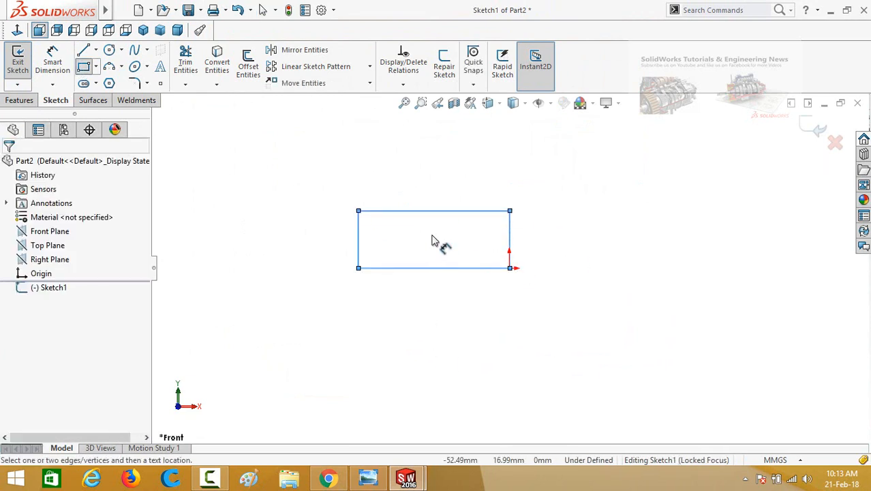
pyautogui.click(451, 268)
pyautogui.click(448, 328)
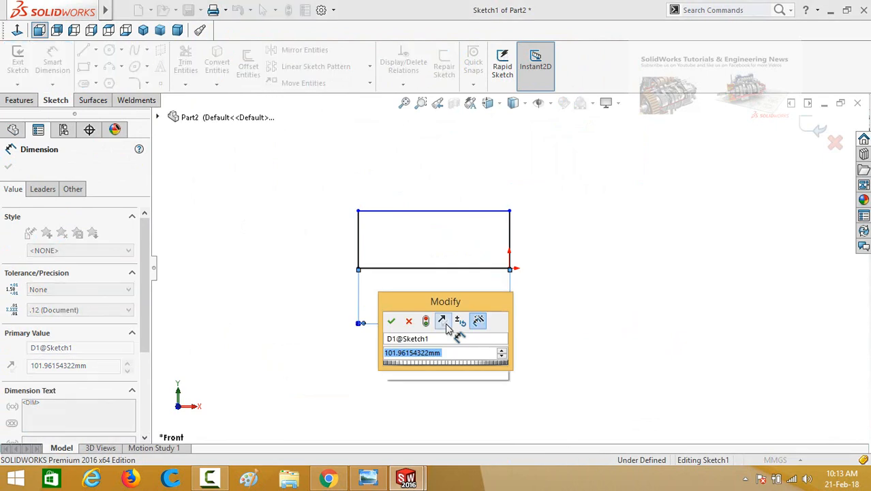
pyautogui.write('1ft')
pyautogui.press('Return')
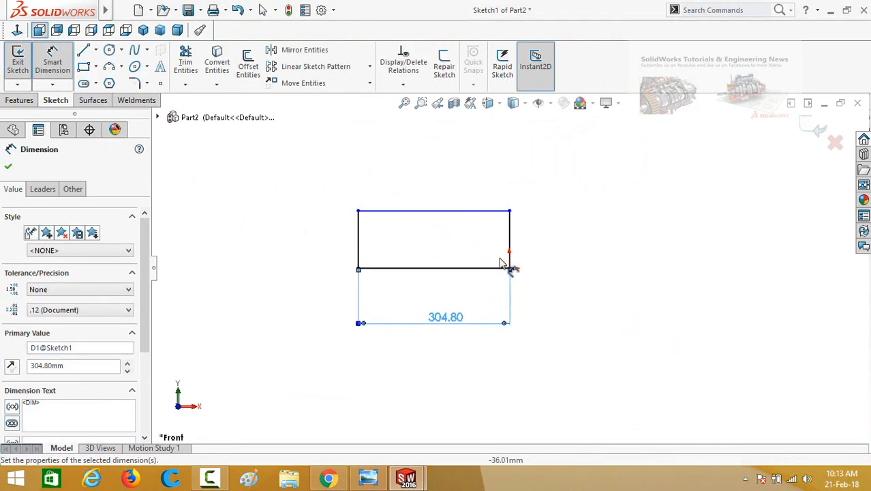
pyautogui.click(510, 251)
pyautogui.click(559, 329)
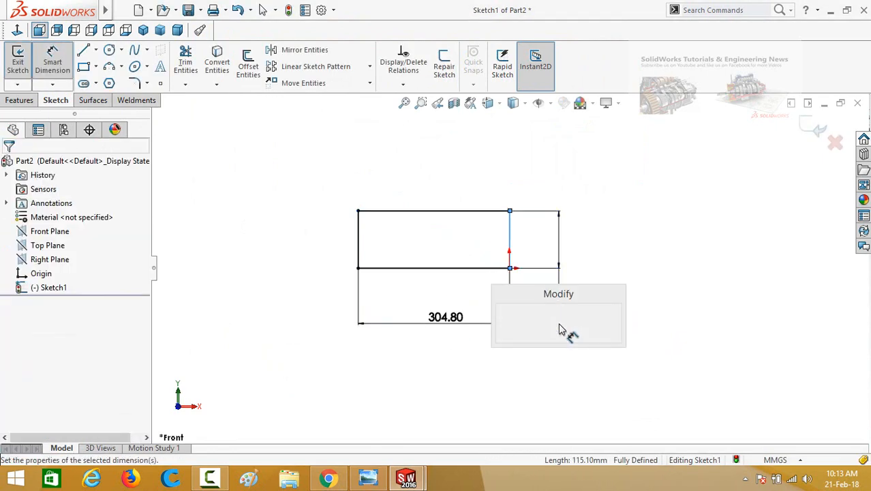
pyautogui.write('8in')
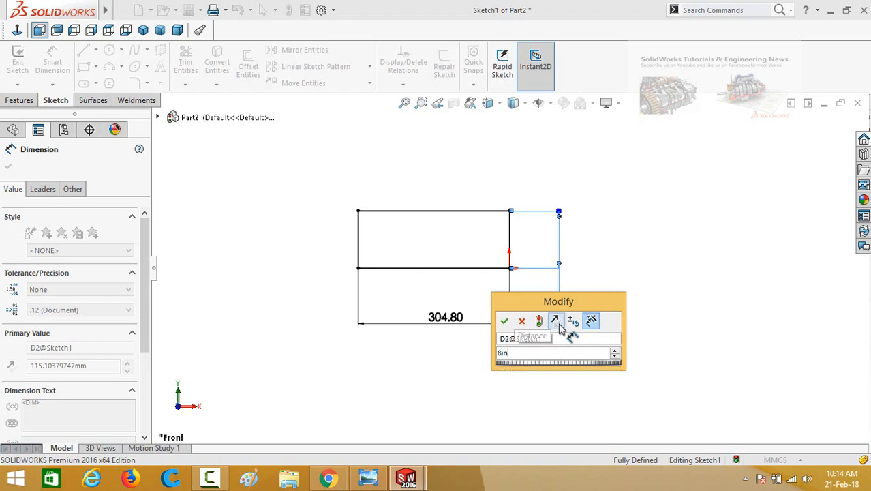
pyautogui.press('Return')
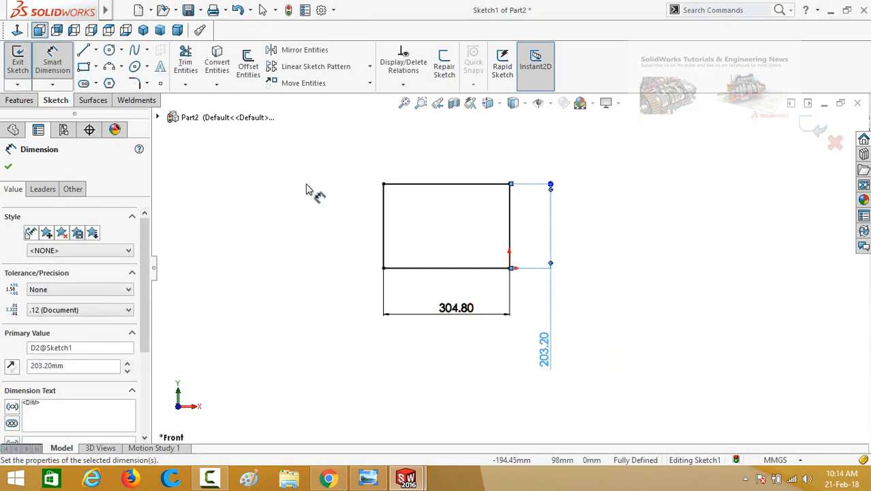
# Draw a circle inside the rectangle near its left edge and dimension its diameter as 3 in
pyautogui.click(109, 49)
pyautogui.scroll(-2, 359, 225)
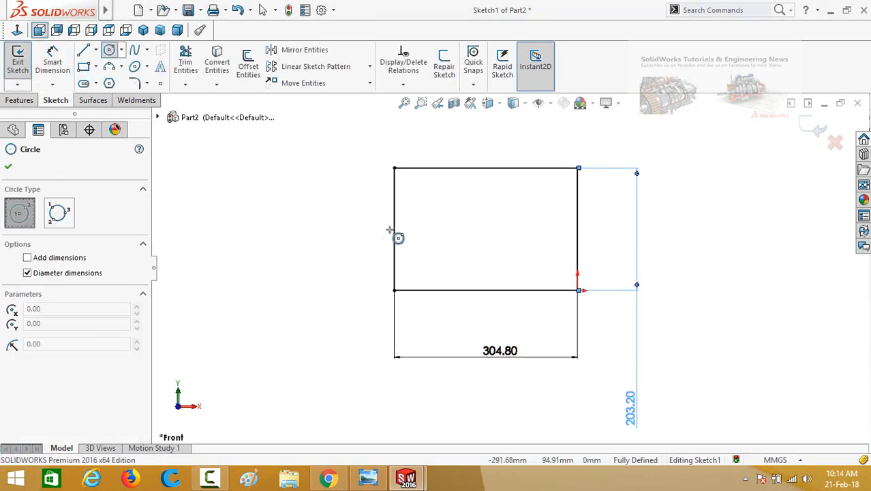
pyautogui.moveTo(428, 229); pyautogui.dragTo(441, 249)
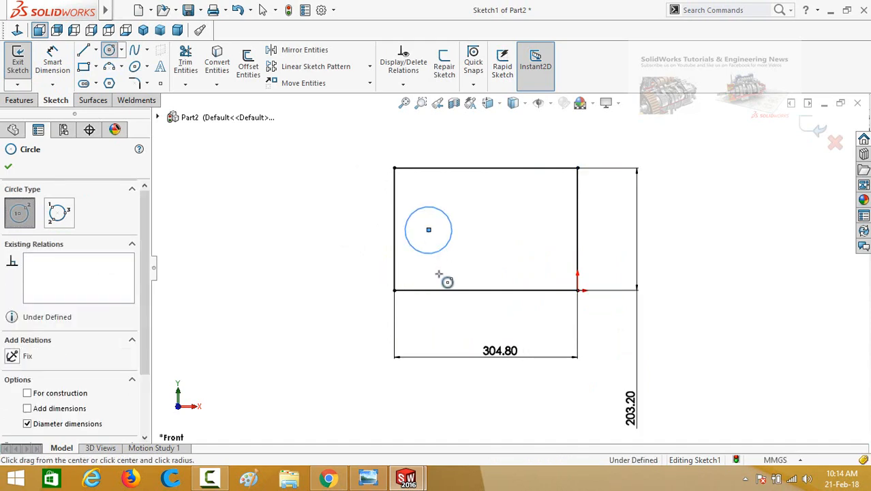
pyautogui.moveTo(341, 224); pyautogui.dragTo(340, 184, button='right')
pyautogui.click(429, 253)
pyautogui.click(310, 310)
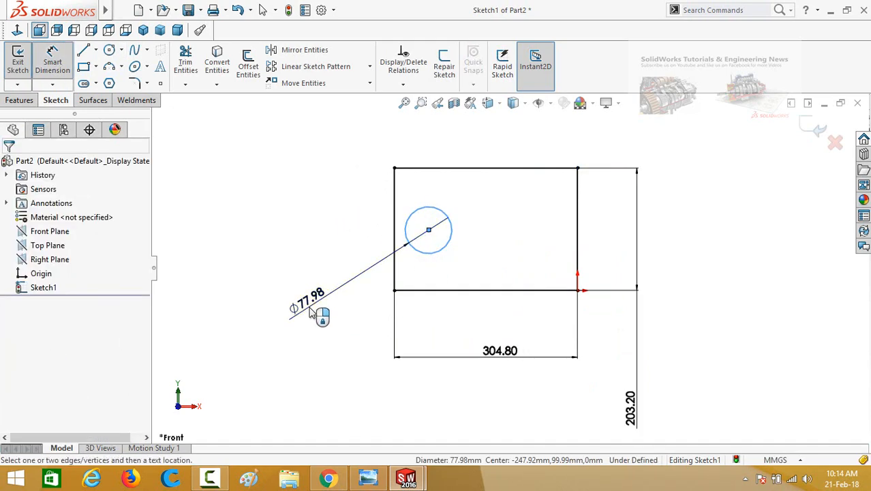
pyautogui.write('3in')
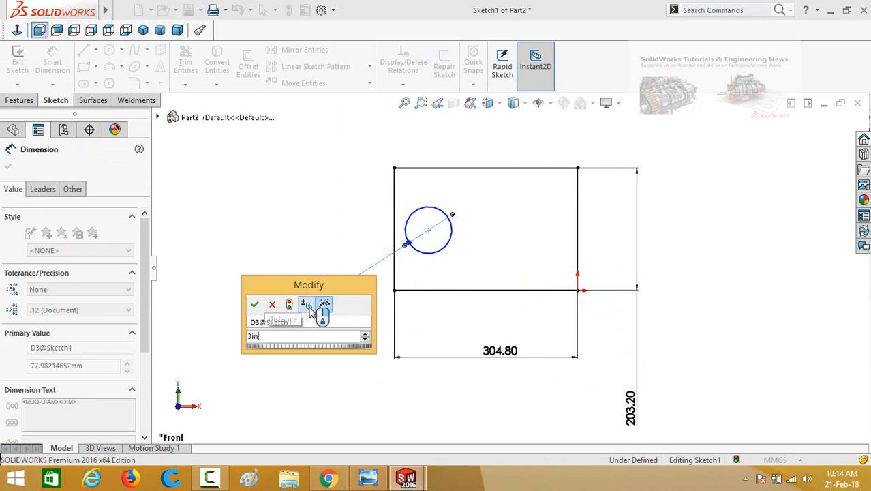
pyautogui.press('Return')
# Add a horizontal relation between the circle's centre and the midpoint of the rectangle's left edge
pyautogui.click(387, 237)
pyautogui.scroll(-2, 401, 247)
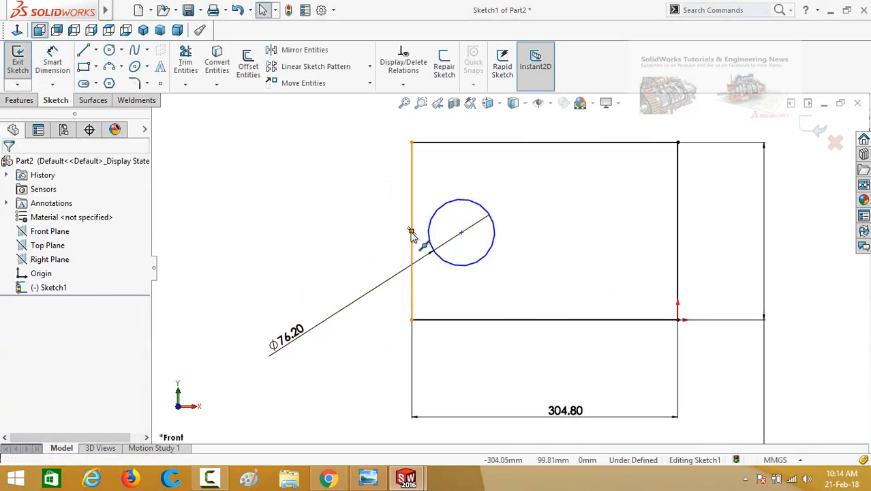
pyautogui.click(412, 232)
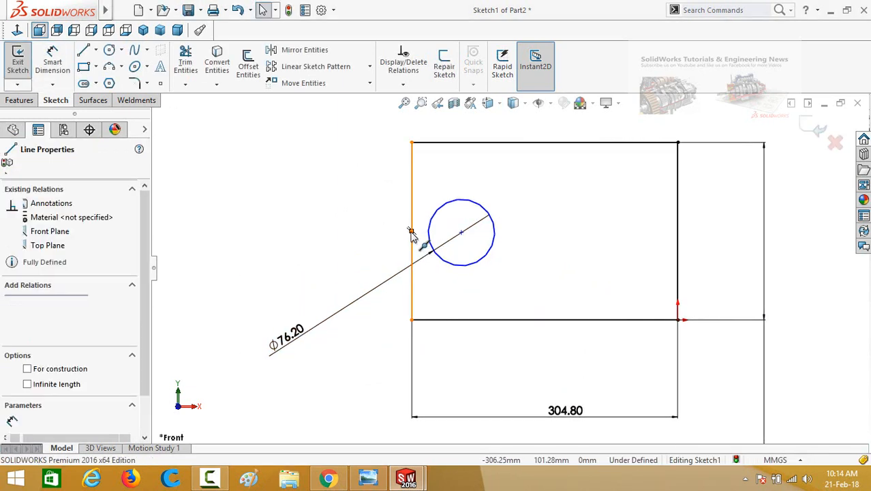
pyautogui.keyDown('ctrl'); pyautogui.click(462, 233); pyautogui.keyUp('ctrl')
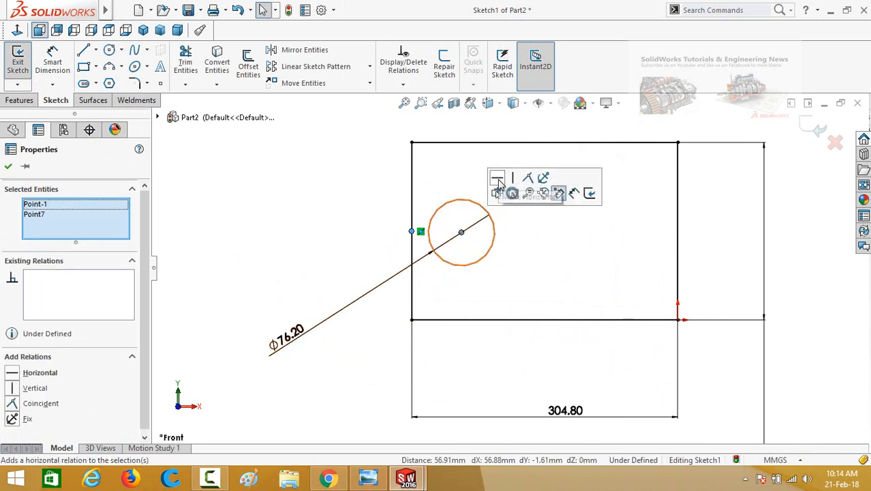
pyautogui.click(497, 183)
pyautogui.click(337, 223)
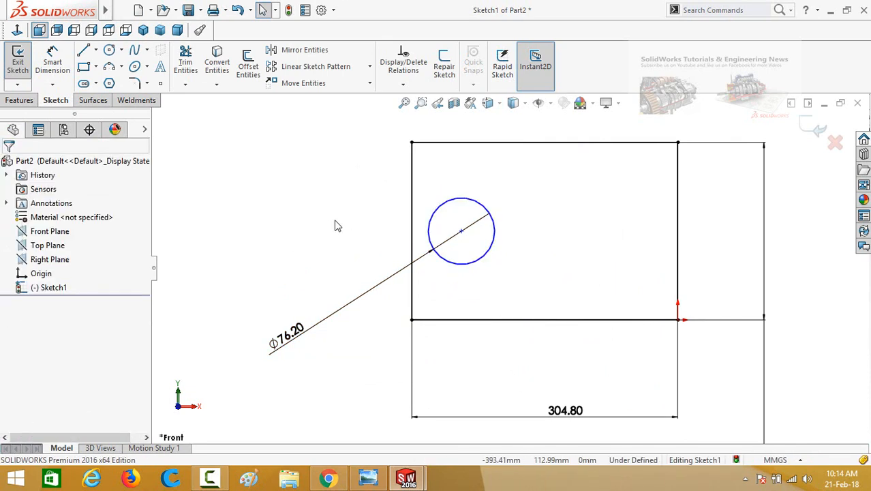
pyautogui.press('f')
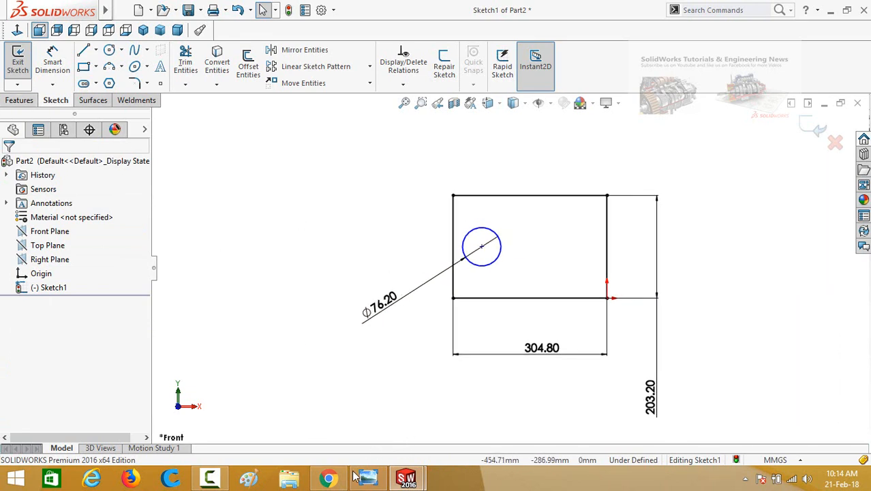
pyautogui.click(209, 478)
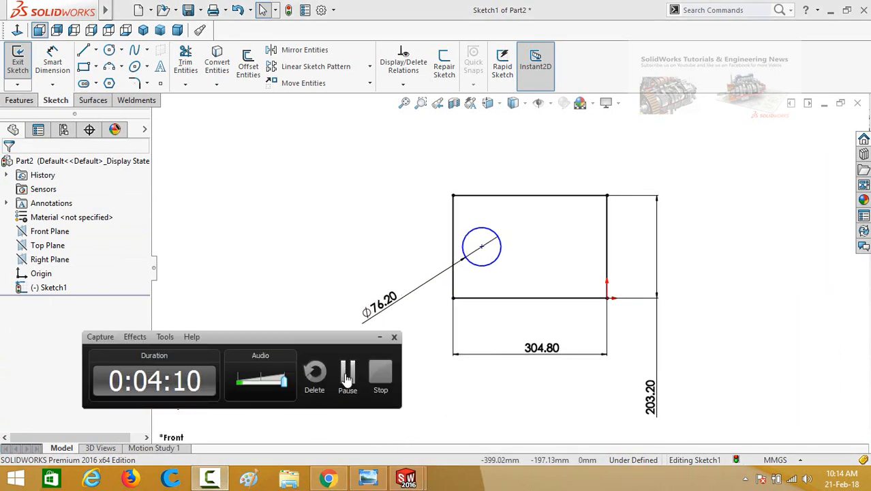
pyautogui.click(345, 188)
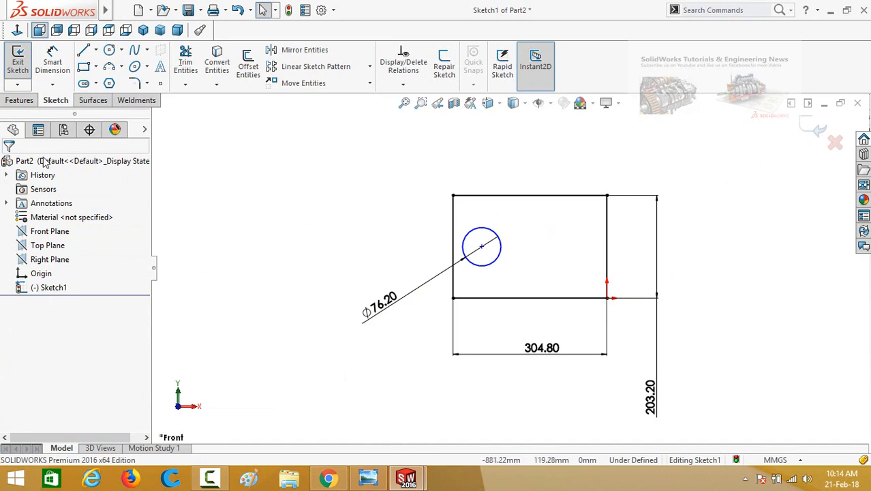
# Extrude the rectangle with its circular hole to a blind depth of 2 in
pyautogui.click(10, 102)
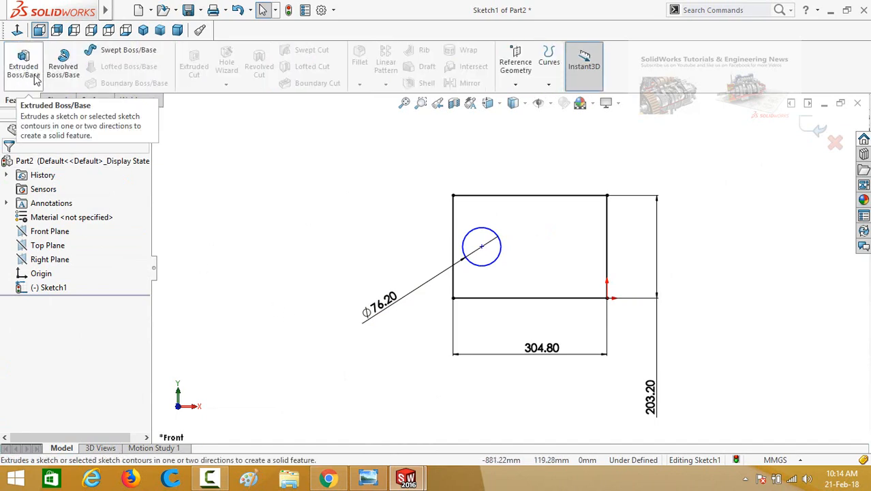
pyautogui.click(35, 80)
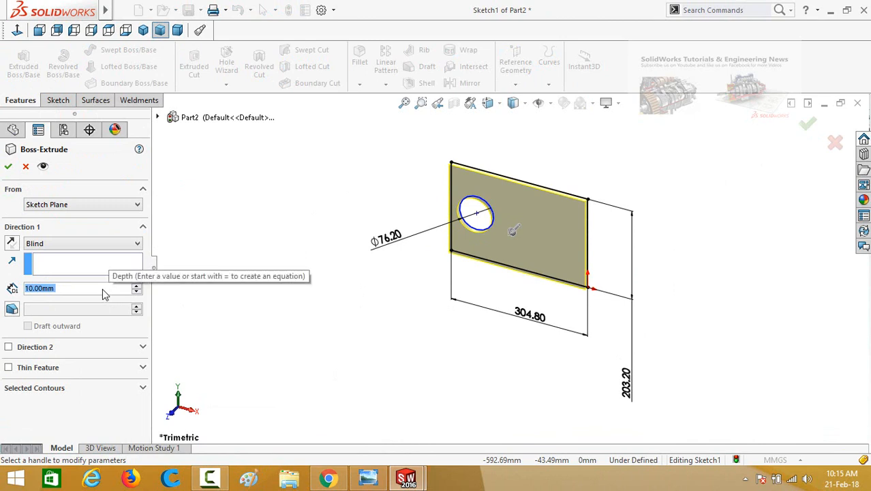
pyautogui.write('2in')
pyautogui.press('Return')
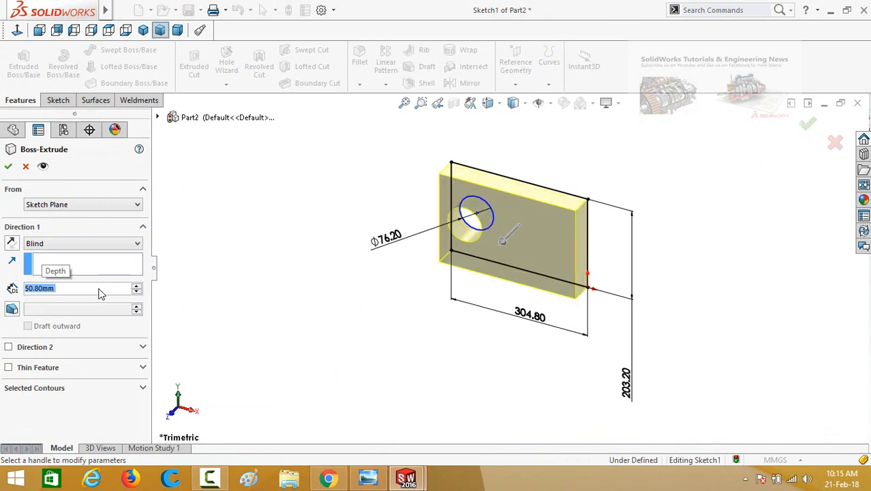
pyautogui.click(8, 167)
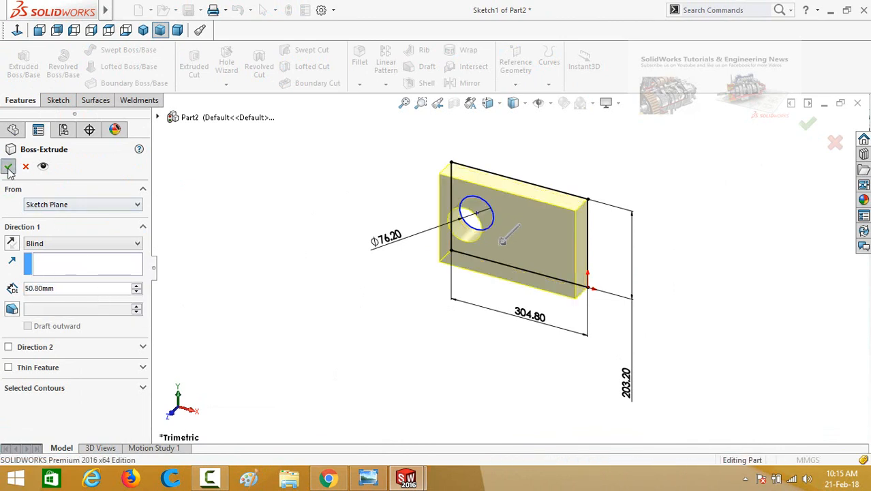
# Start a sketch on the block's front face and draw a corner rectangle about 68 by 39 mm between the hole and the right edge
pyautogui.moveTo(325, 257); pyautogui.dragTo(472, 273, button='middle')
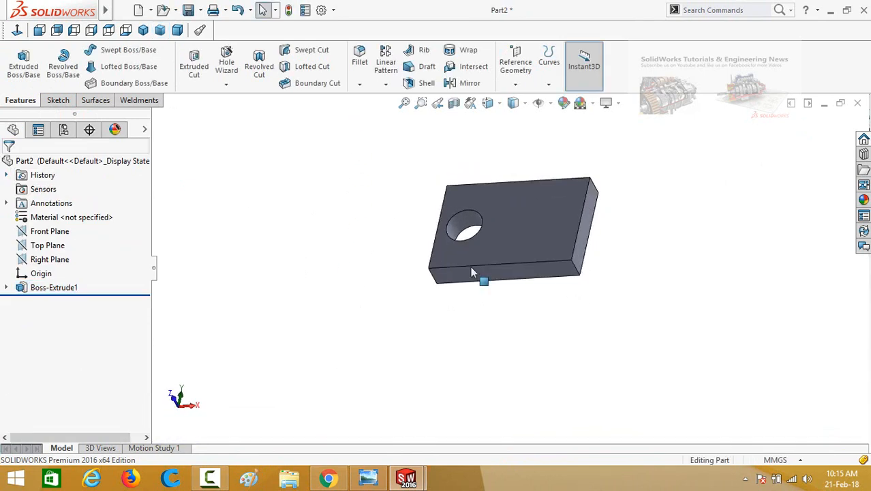
pyautogui.click(536, 240)
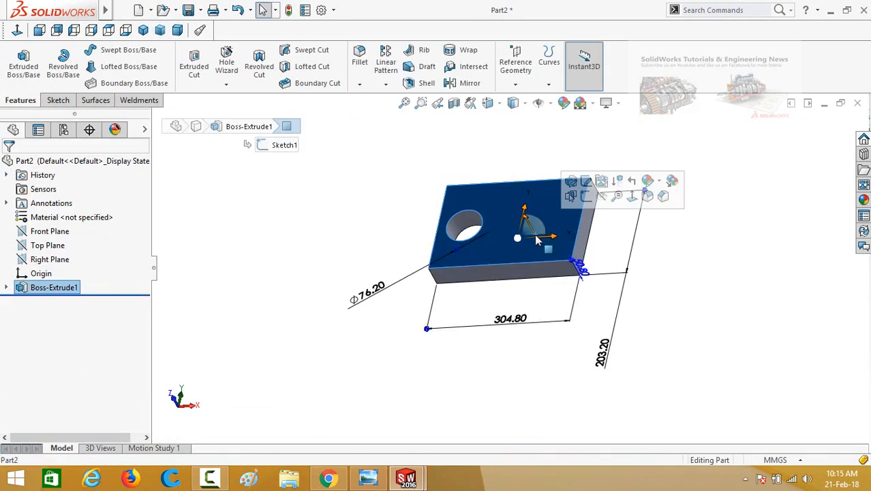
pyautogui.click(588, 199)
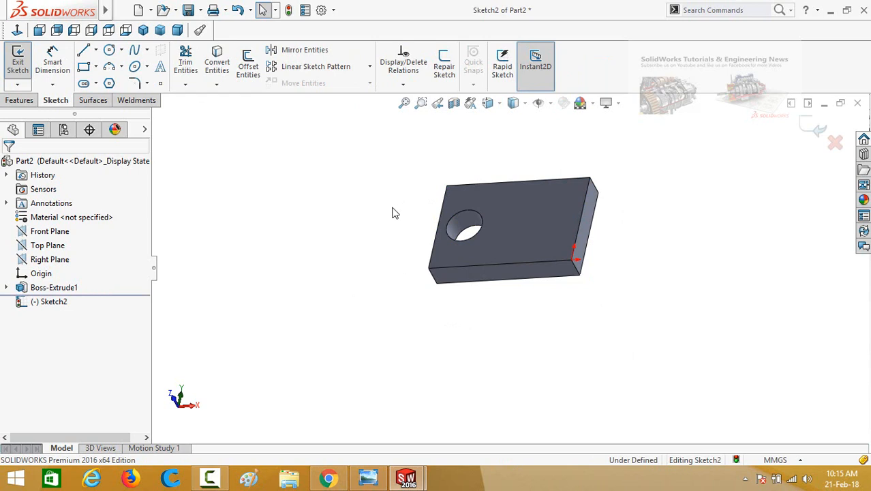
pyautogui.click(83, 66)
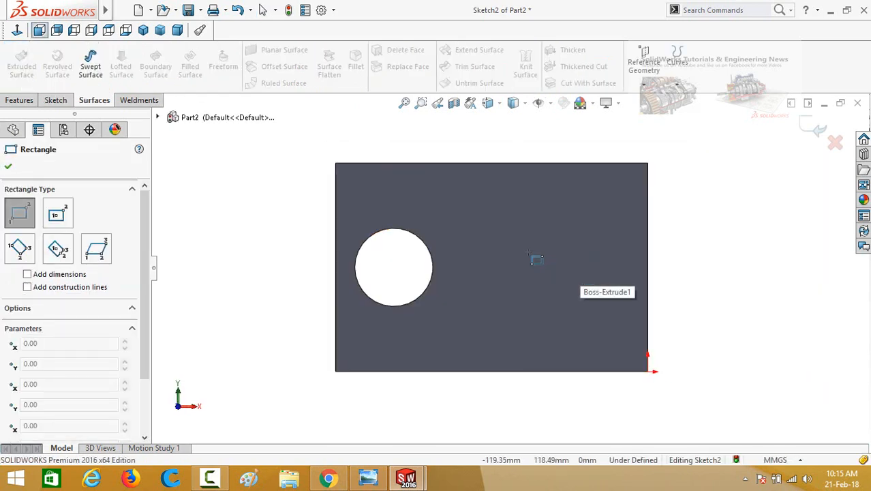
pyautogui.click(529, 252)
pyautogui.click(599, 292)
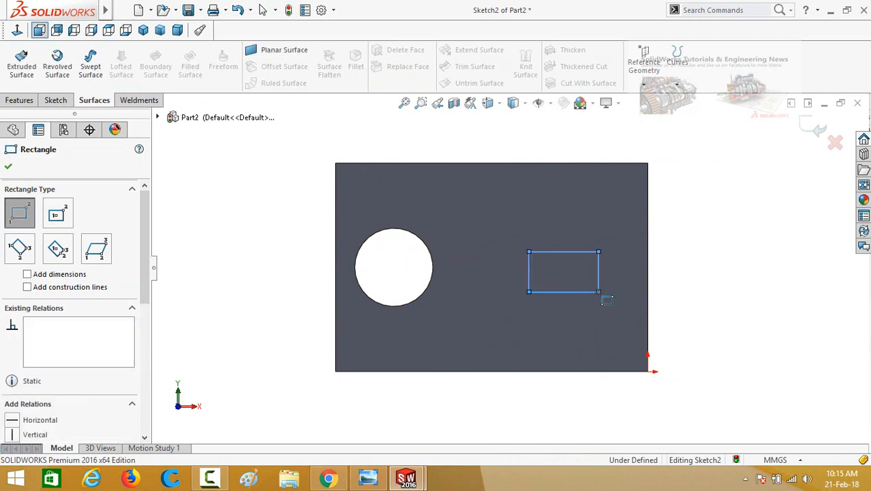
# Dimension the small rectangle as 10 mm high and 50 mm long
pyautogui.moveTo(722, 328); pyautogui.dragTo(651, 242, button='right')
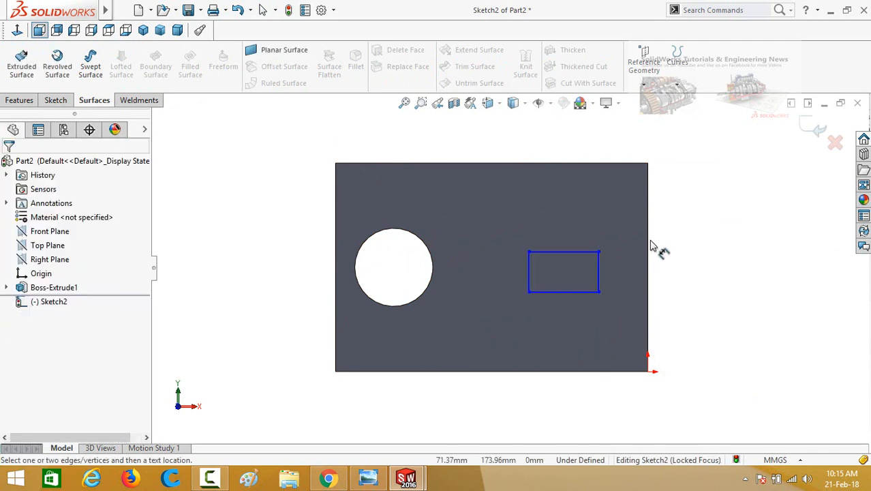
pyautogui.click(599, 283)
pyautogui.click(698, 348)
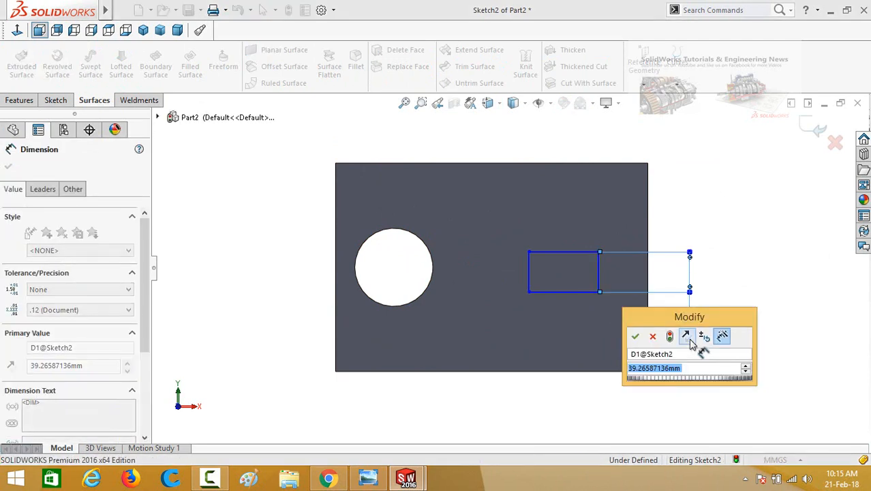
pyautogui.write('10')
pyautogui.press('Return')
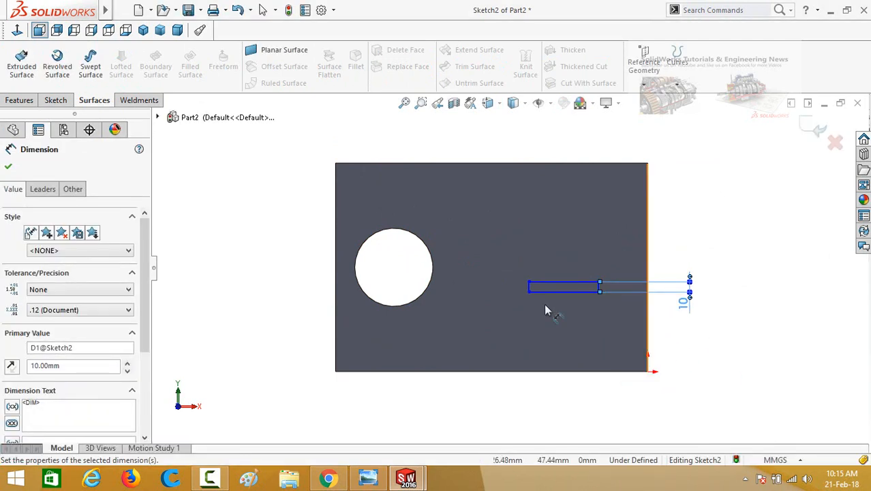
pyautogui.click(541, 291)
pyautogui.click(552, 337)
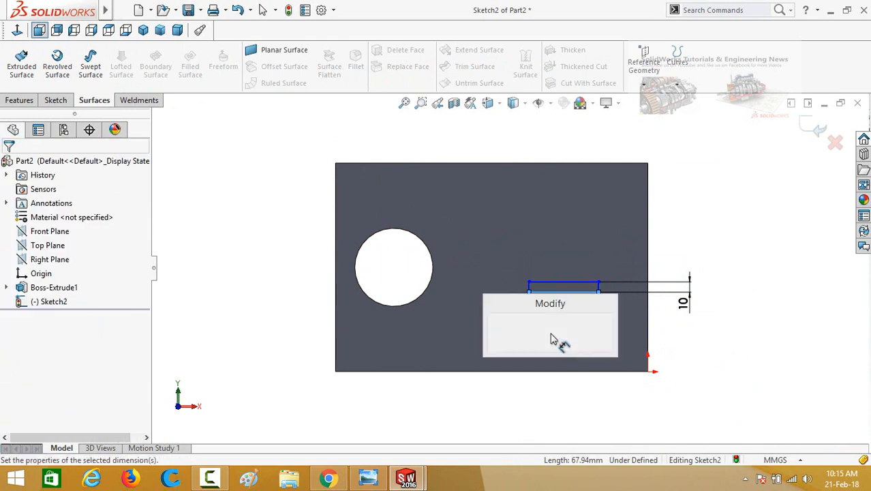
pyautogui.write('50')
pyautogui.press('Return')
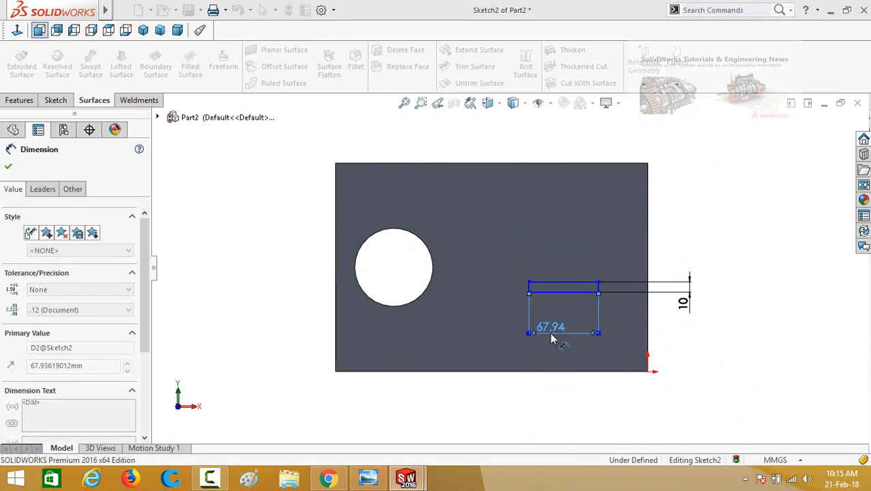
pyautogui.press('Escape')
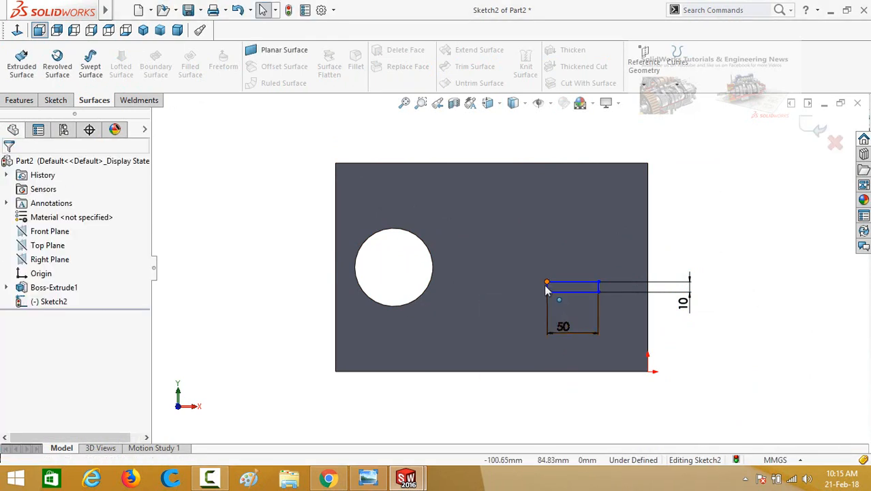
# Add a horizontal relation between the midpoint of the small rectangle's left side and the midpoint of the block's right edge
pyautogui.scroll(-4, 546, 286)
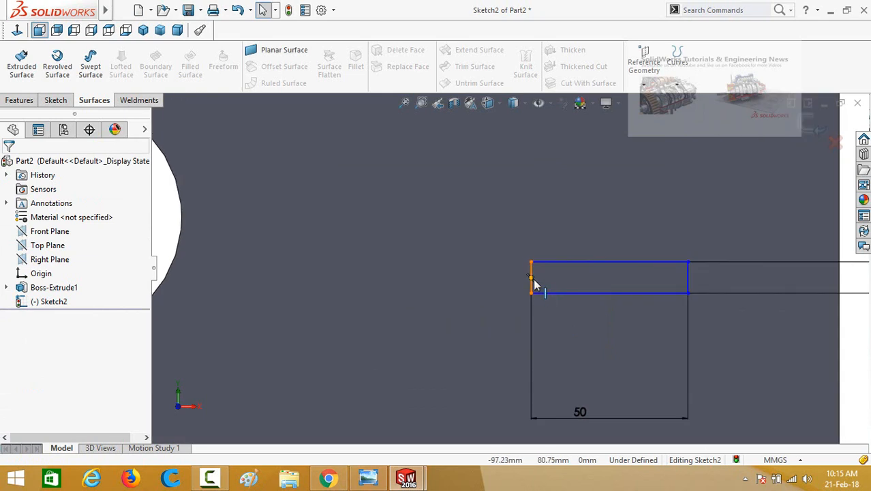
pyautogui.click(531, 280)
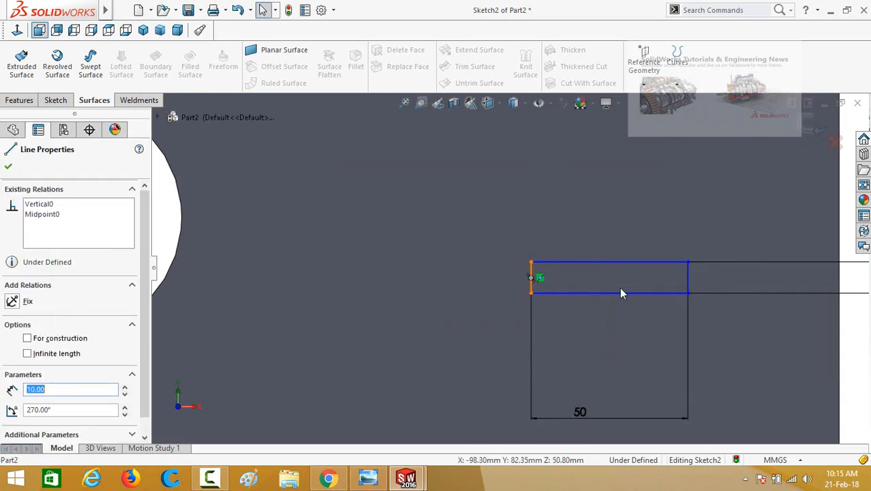
pyautogui.press('Escape')
pyautogui.keyDown('ctrl'); pyautogui.click(839, 217); pyautogui.keyUp('ctrl')
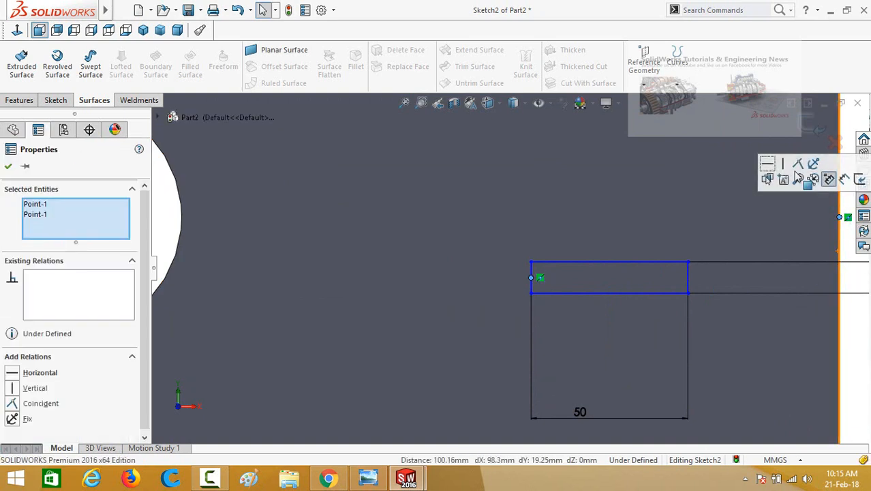
pyautogui.click(768, 166)
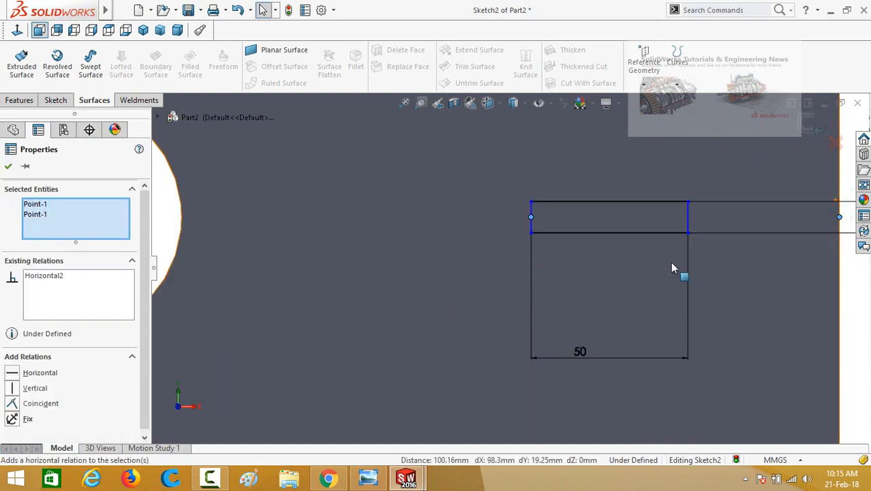
pyautogui.press('f')
pyautogui.press('Escape')
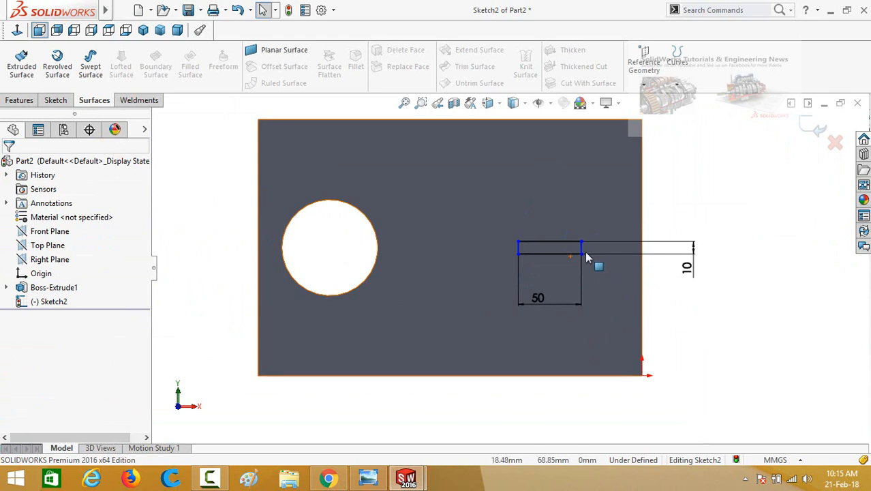
# Dimension the horizontal distance from the hole's centre to the midpoint of the small rectangle's lower side as 6 in
pyautogui.moveTo(675, 297); pyautogui.dragTo(673, 288, button='right')
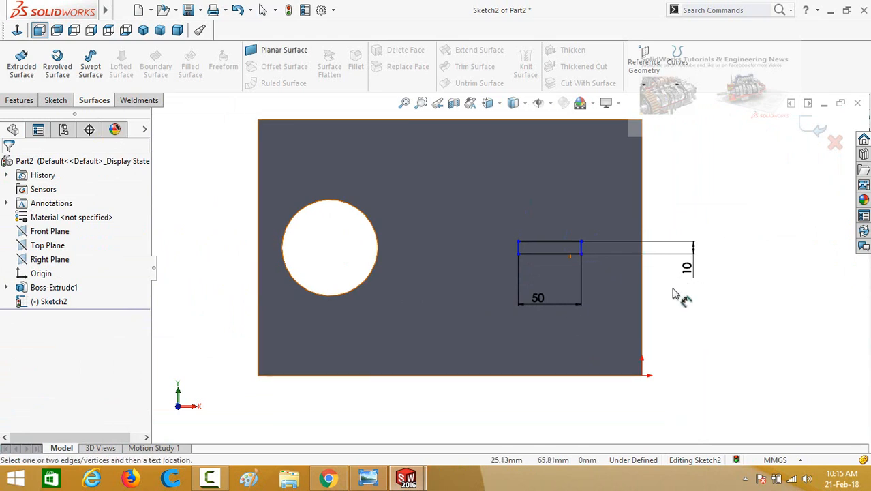
pyautogui.scroll(-3, 546, 266)
pyautogui.scroll(3, 587, 289)
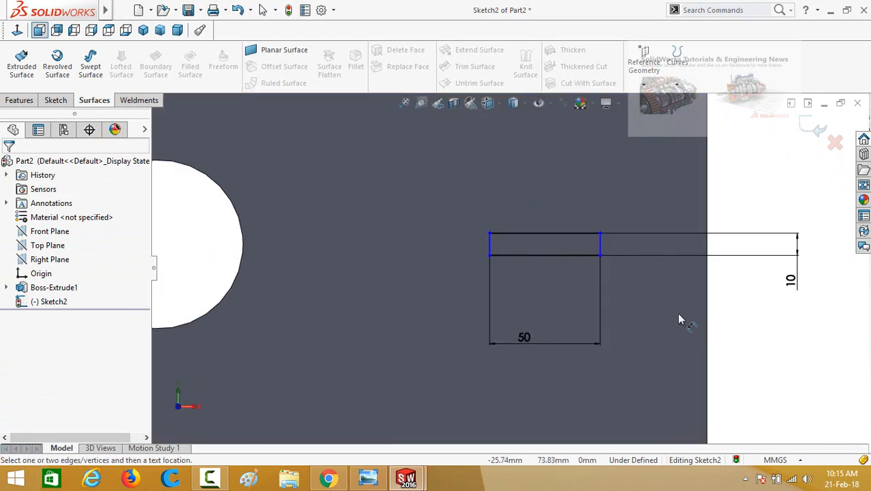
pyautogui.scroll(-2, 534, 265)
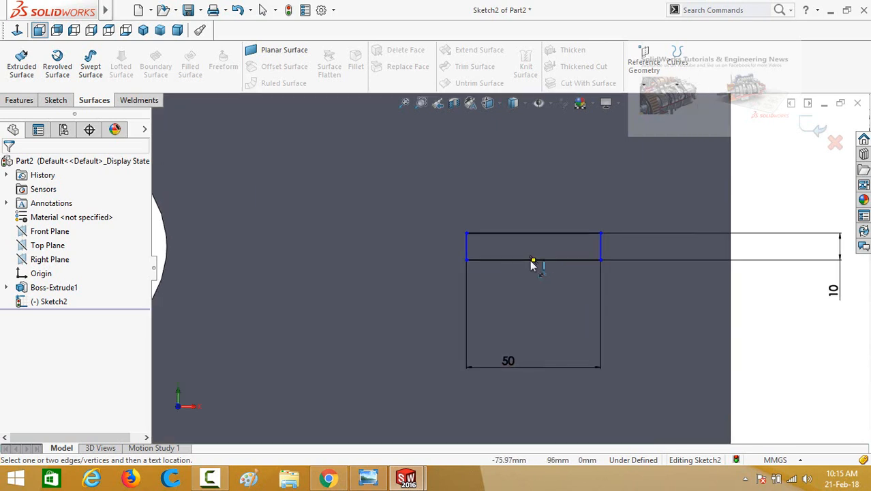
pyautogui.click(534, 261)
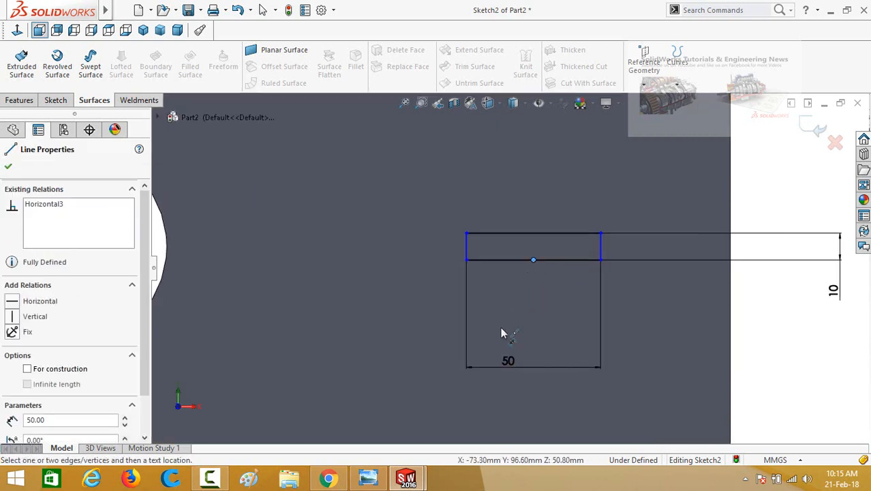
pyautogui.scroll(3, 502, 332)
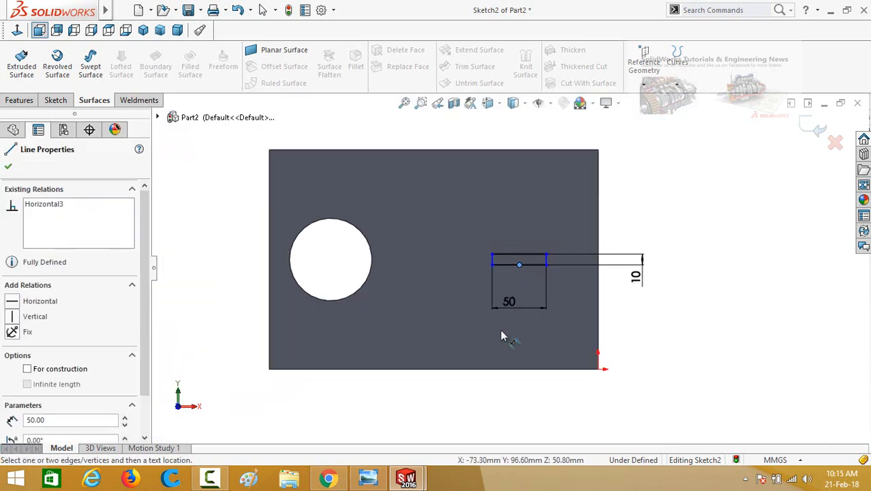
pyautogui.click(335, 304)
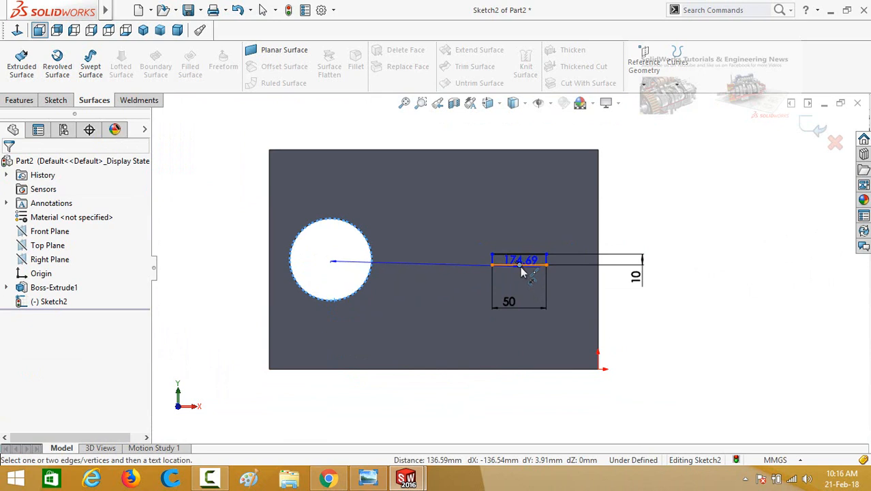
pyautogui.click(522, 272)
pyautogui.scroll(2, 470, 374)
pyautogui.click(451, 376)
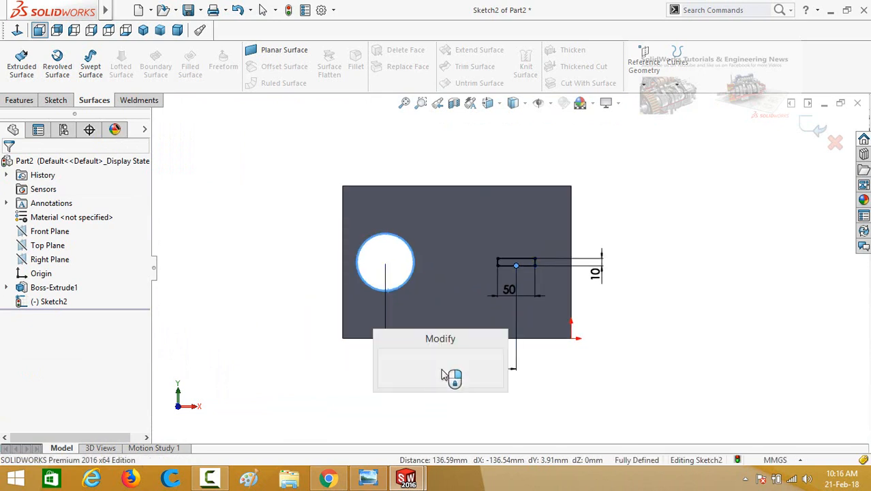
pyautogui.write('0')
pyautogui.press('BackSpace')
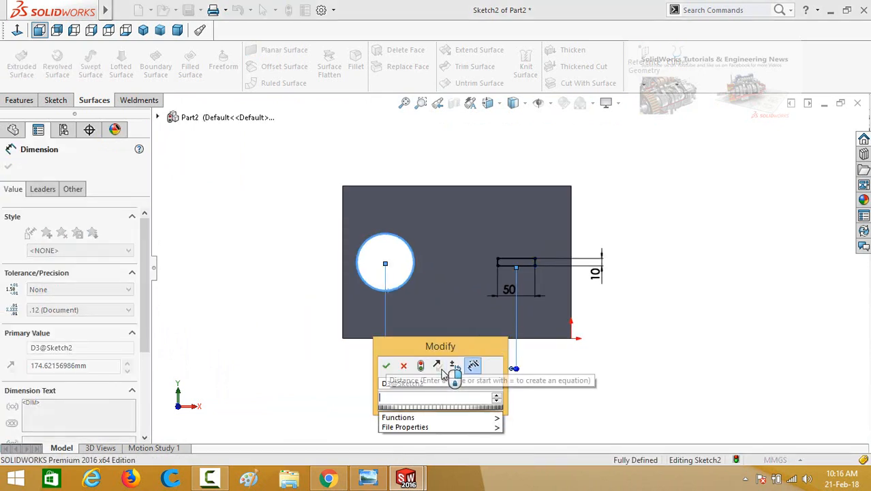
pyautogui.write('6in')
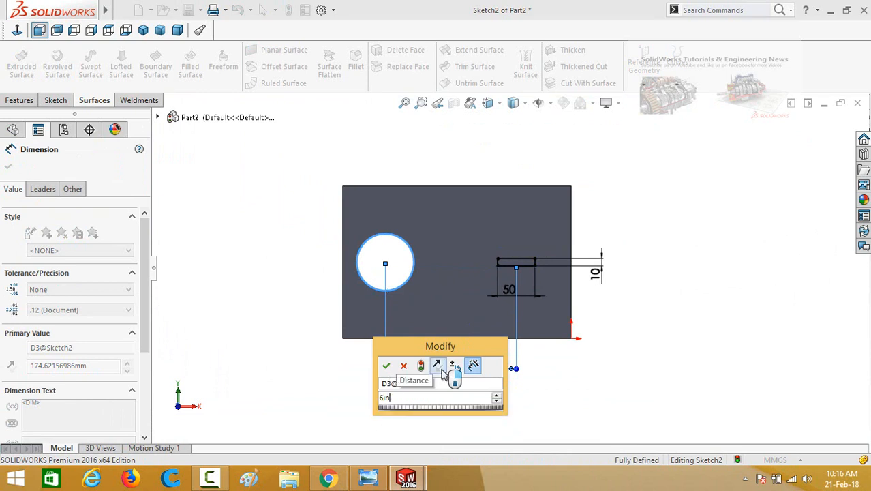
pyautogui.press('Return')
pyautogui.press('Escape')
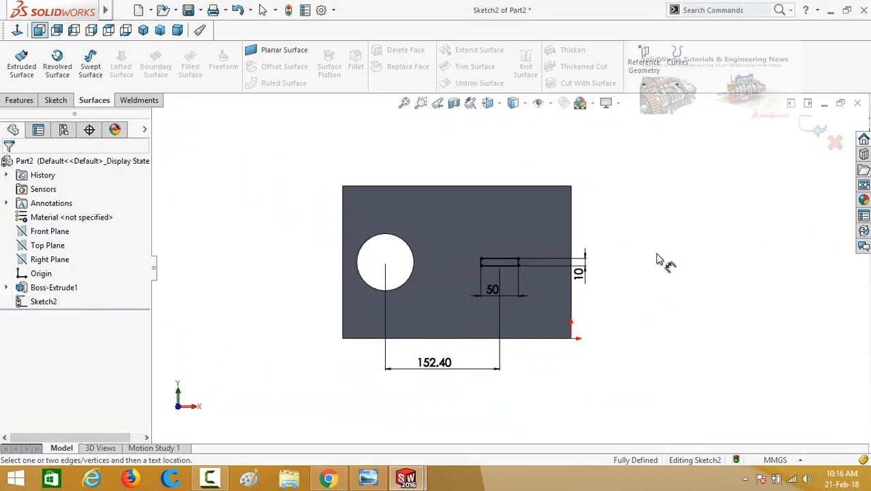
# Extrude the small rectangle 50 mm outward from the block's face, merged with the block
pyautogui.click(11, 101)
pyautogui.click(23, 71)
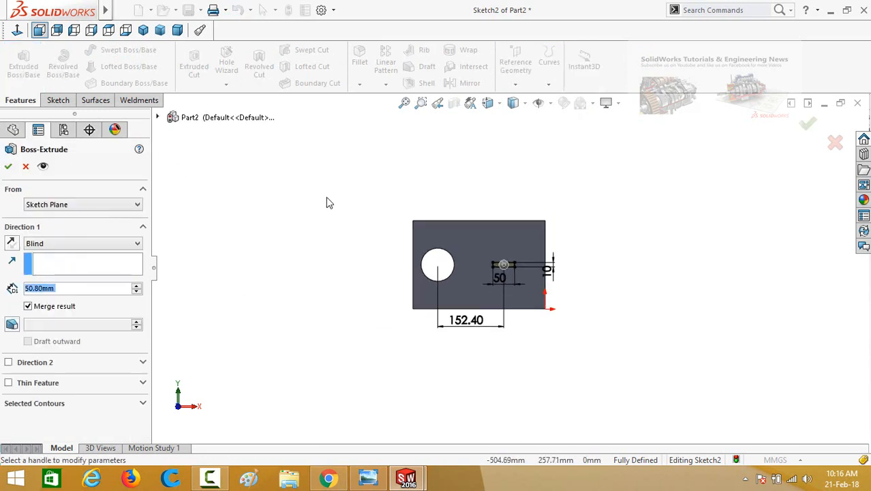
pyautogui.moveTo(326, 200); pyautogui.dragTo(265, 363, button='middle')
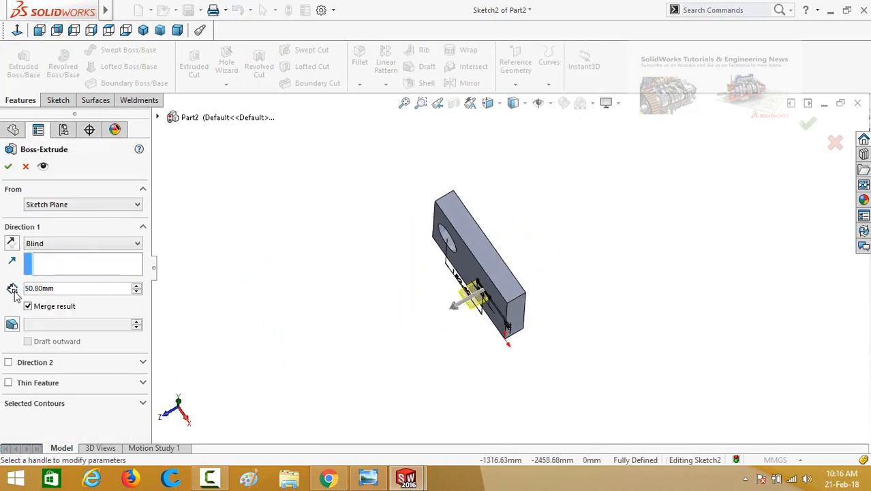
pyautogui.doubleClick(72, 288)
pyautogui.write('50')
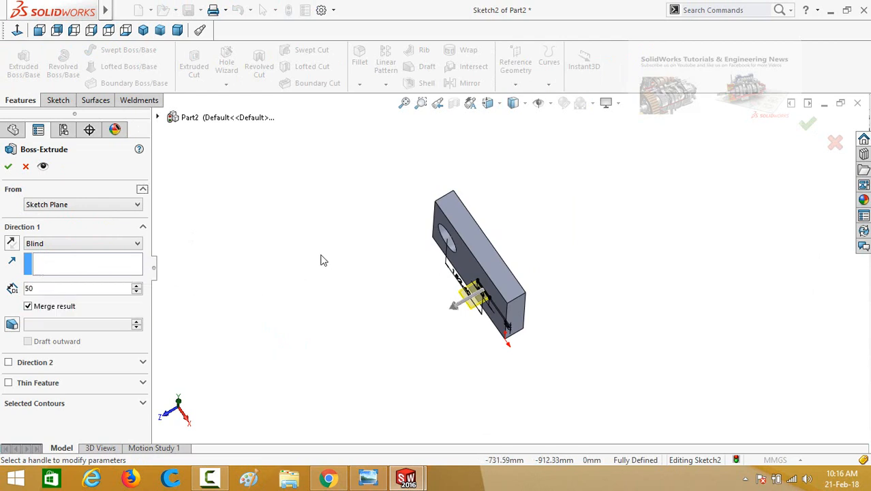
pyautogui.click(8, 169)
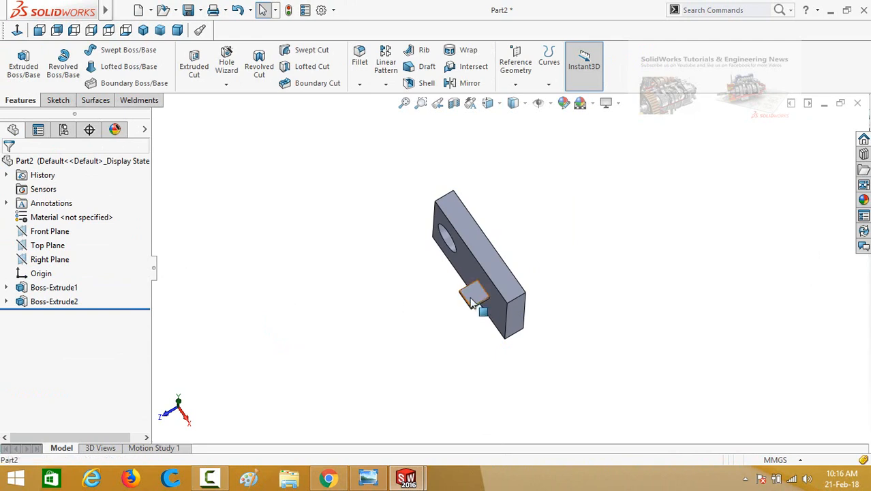
# Start a sketch on the projecting tab's upper face and draw a circle about 24 mm in diameter near its centre
pyautogui.click(471, 304)
pyautogui.click(521, 263)
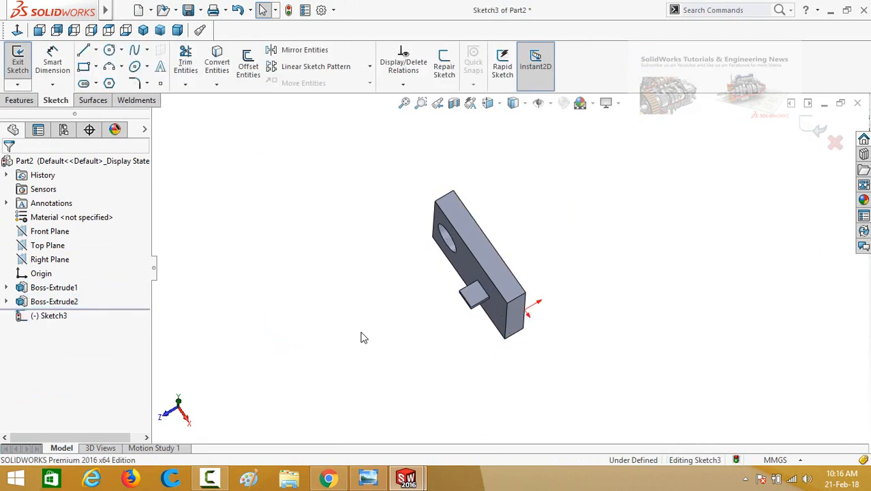
pyautogui.moveTo(361, 338); pyautogui.dragTo(596, 416, button='right')
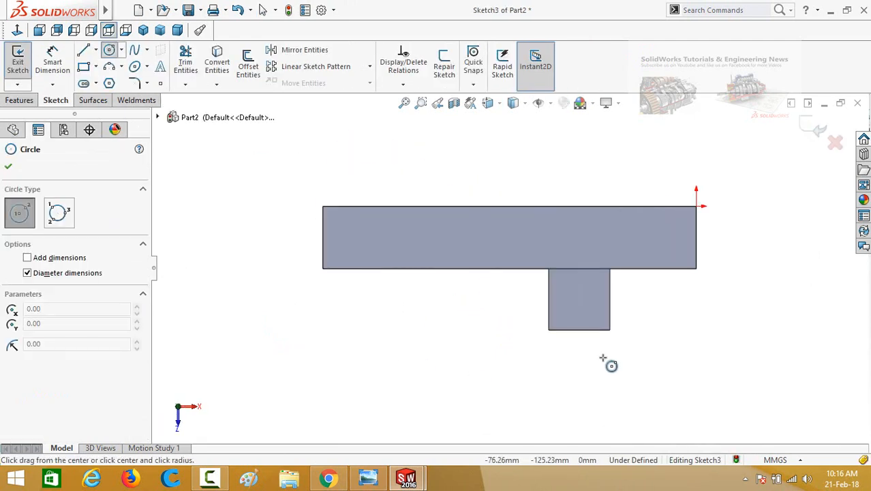
pyautogui.scroll(-2, 613, 366)
pyautogui.click(561, 279)
pyautogui.click(564, 300)
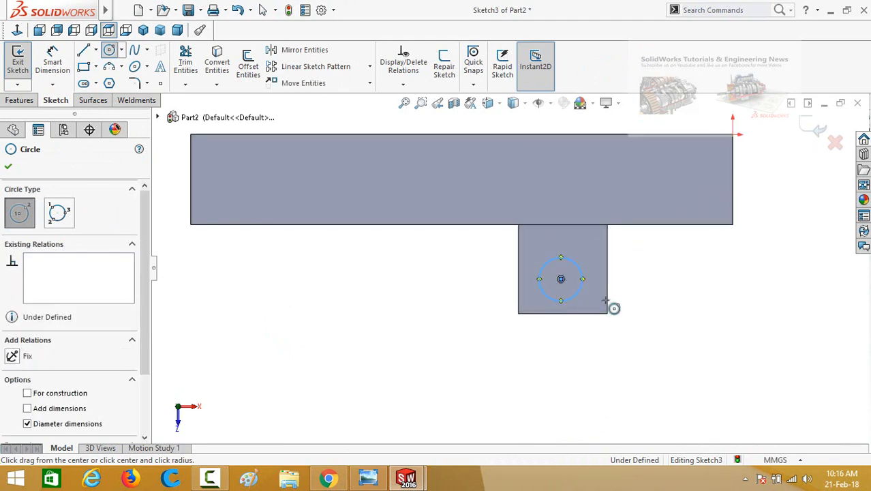
# Dimension the circle's diameter on the tab as 20 mm
pyautogui.moveTo(605, 300); pyautogui.dragTo(600, 263, button='right')
pyautogui.click(569, 299)
pyautogui.click(677, 315)
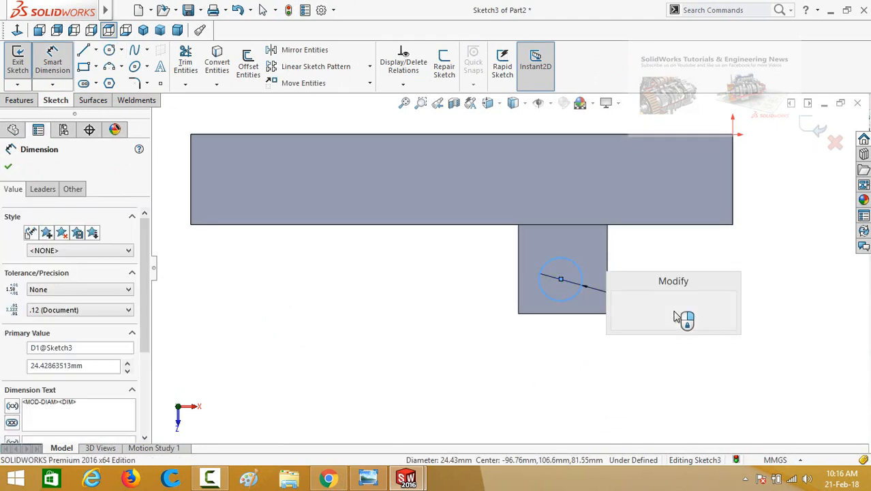
pyautogui.press('Return')
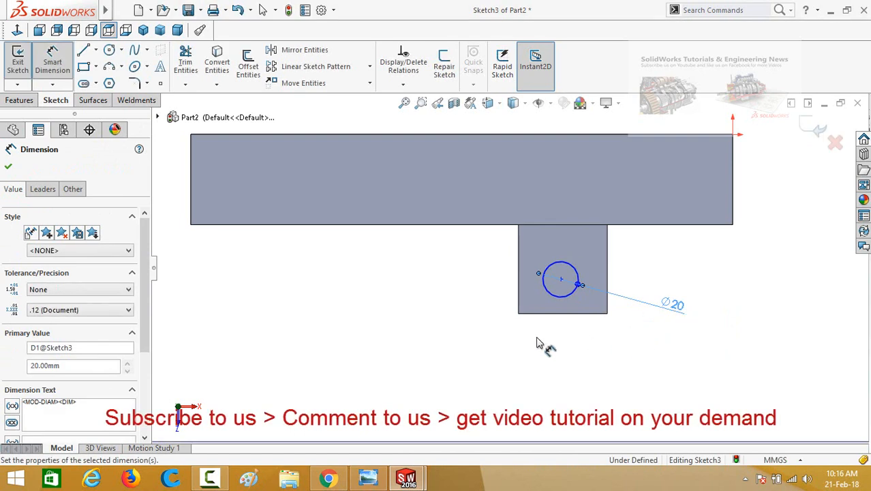
pyautogui.press('Escape')
# Add a vertical relation between the circle's centre and the midpoint of the tab's outer edge
pyautogui.click(560, 279)
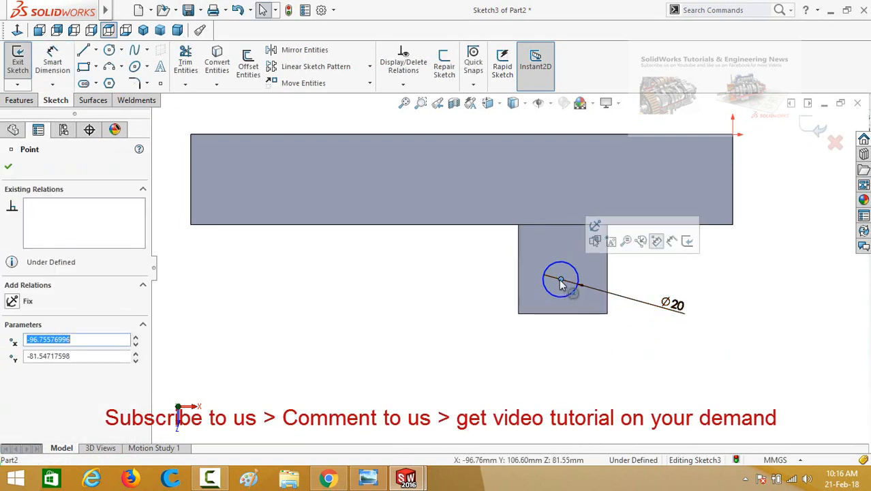
pyautogui.keyDown('ctrl'); pyautogui.click(562, 313); pyautogui.keyUp('ctrl')
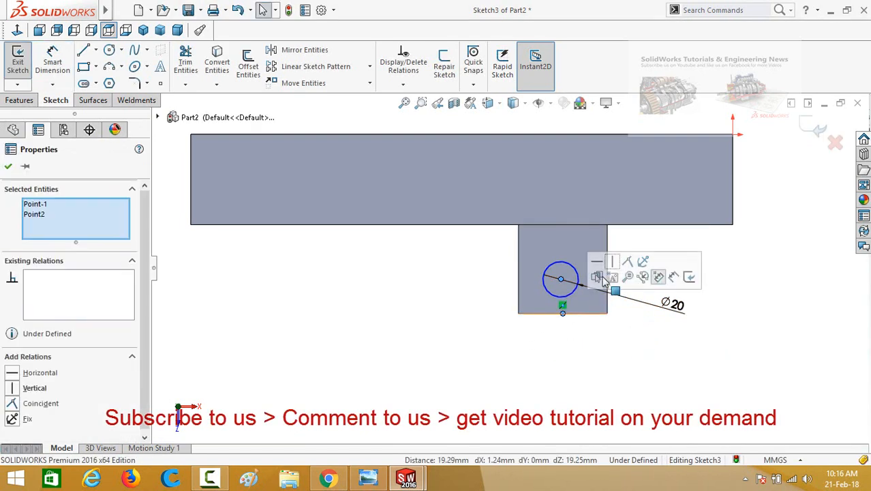
pyautogui.click(613, 266)
pyautogui.scroll(5, 644, 340)
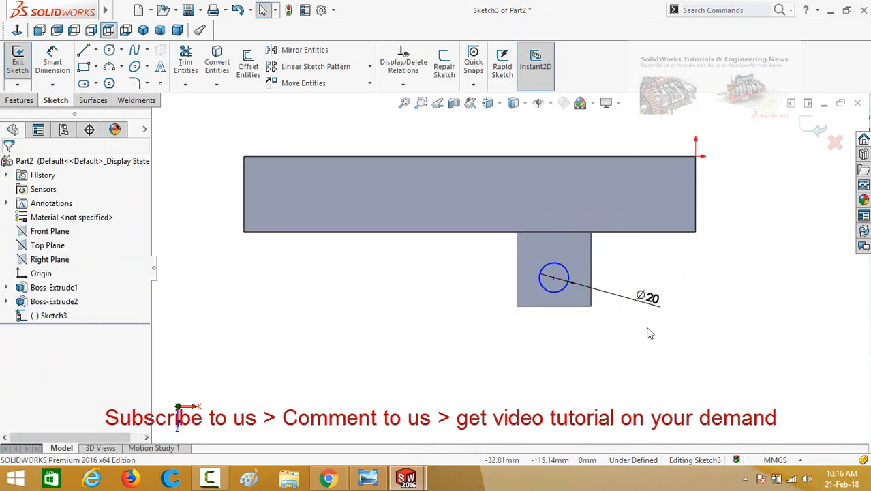
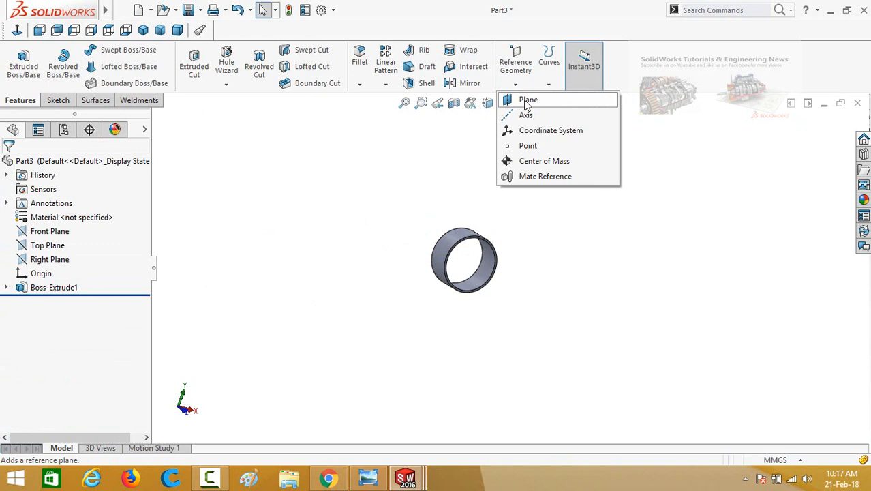
# Create a reference plane offset 70 mm above the Top Plane of the ring part
pyautogui.click(528, 101)
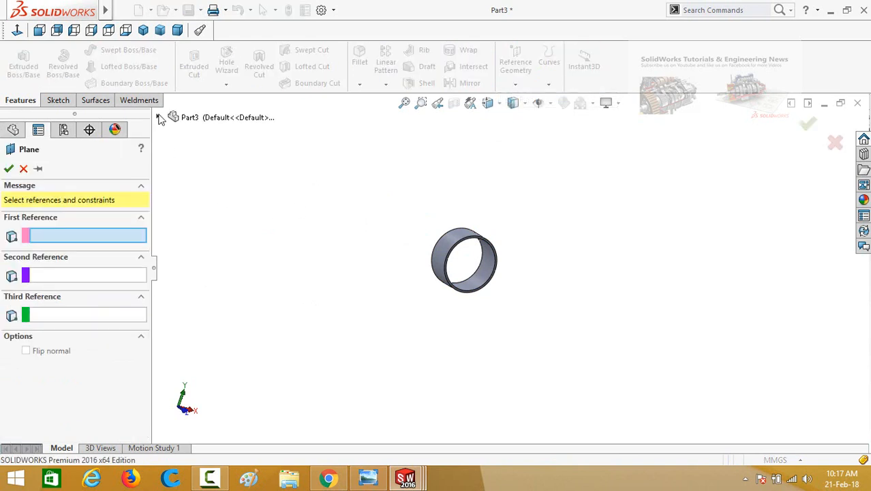
pyautogui.click(158, 118)
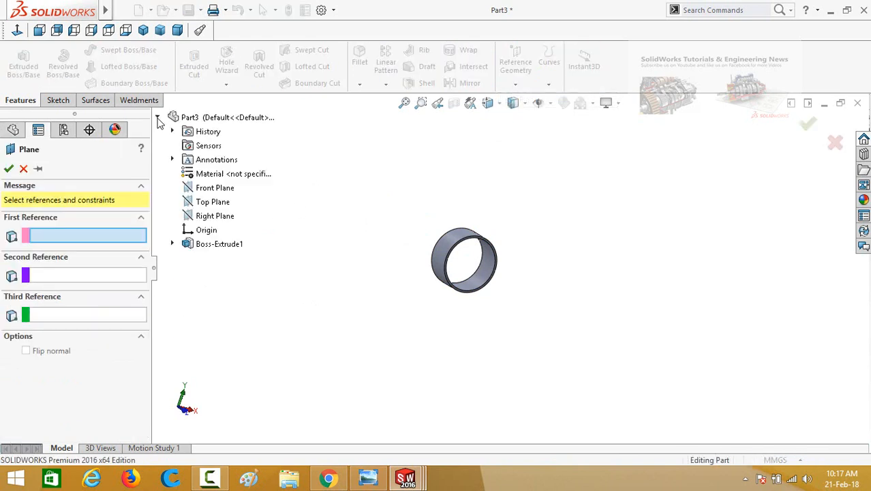
pyautogui.click(212, 202)
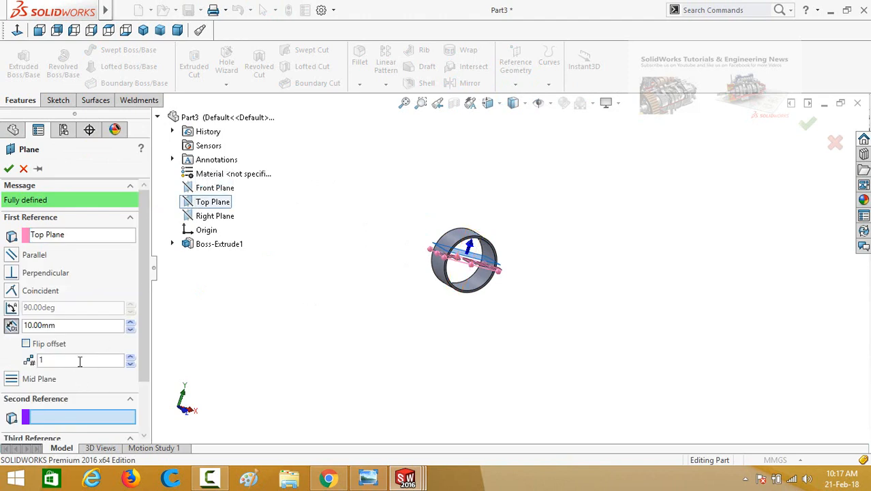
pyautogui.moveTo(142, 315); pyautogui.dragTo(142, 318)
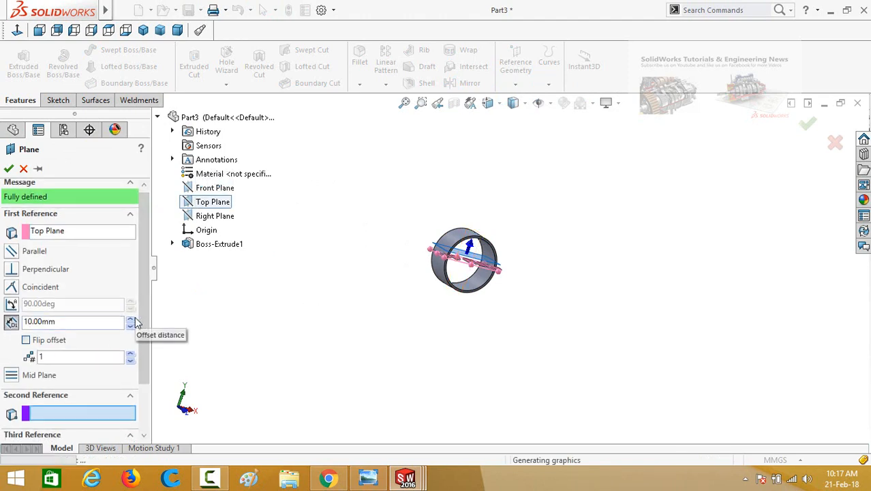
pyautogui.click(132, 319)
pyautogui.click(132, 318)
pyautogui.click(131, 319)
pyautogui.click(131, 318)
pyautogui.click(133, 318)
pyautogui.click(133, 318)
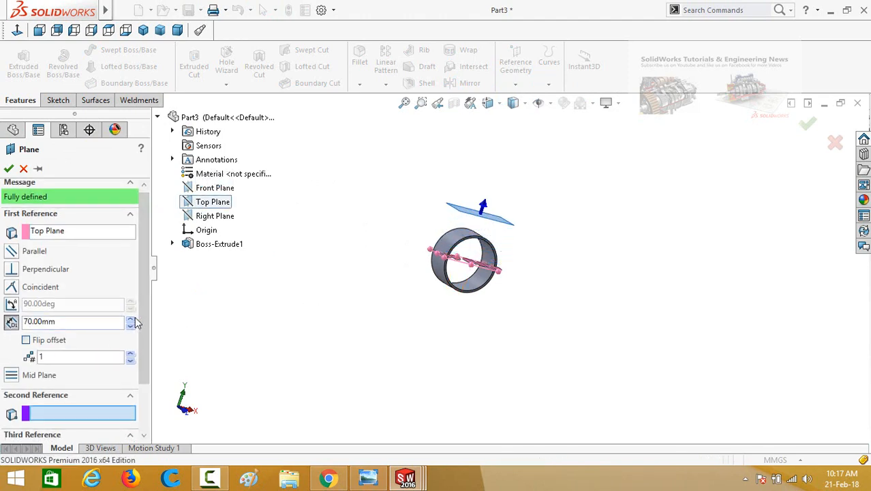
pyautogui.click(9, 169)
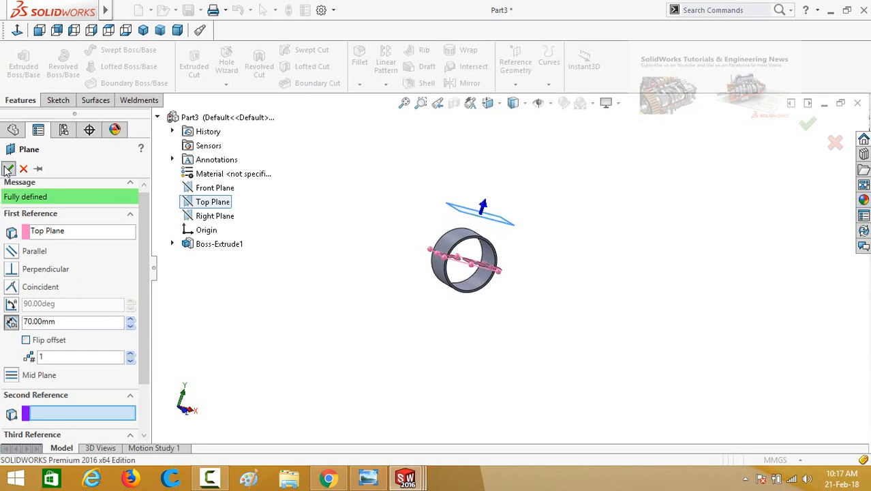
# Start a sketch on the offset plane and draw a corner rectangle about 17 mm high over the middle of the ring
pyautogui.moveTo(382, 245); pyautogui.dragTo(443, 225, button='middle')
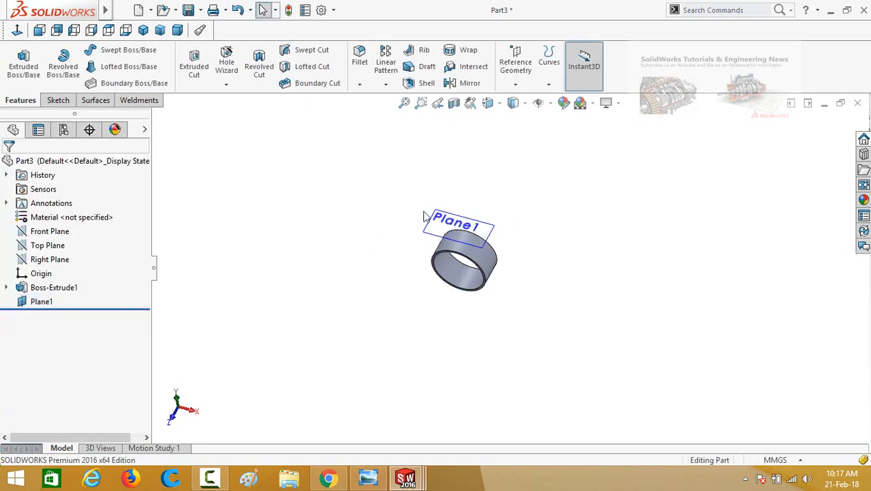
pyautogui.click(444, 227)
pyautogui.click(488, 184)
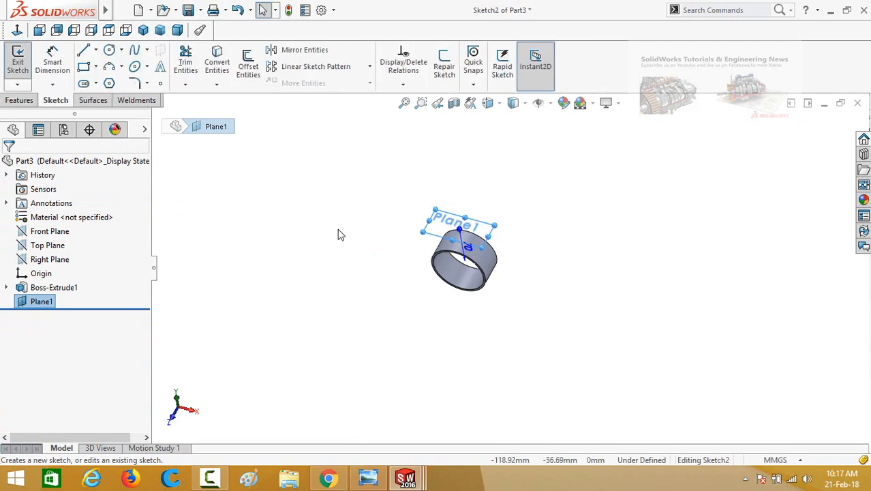
pyautogui.click(320, 313)
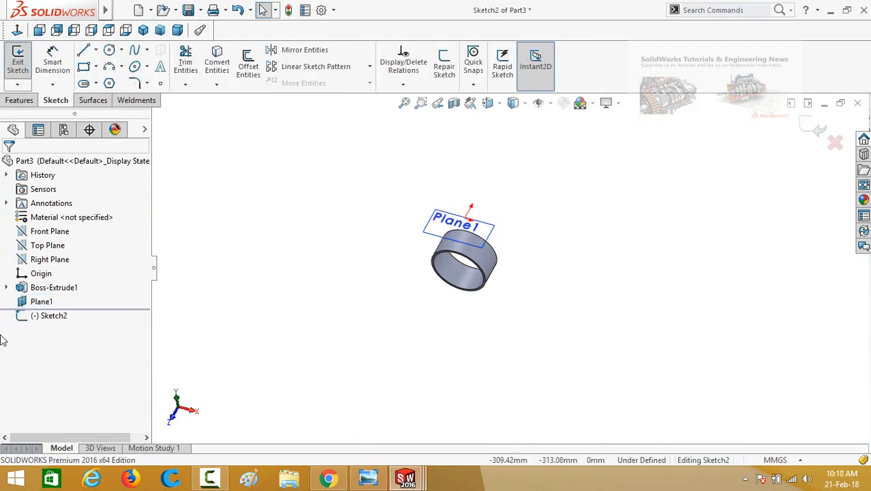
pyautogui.hotkey('ctrl', '8')
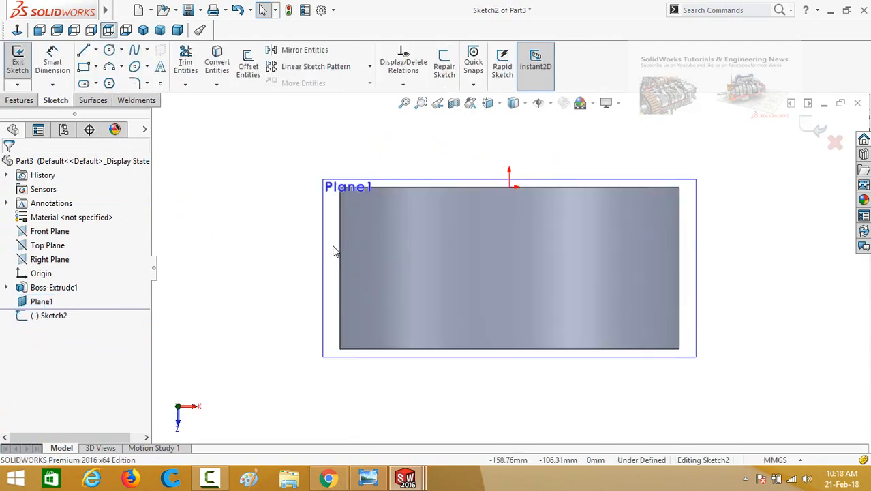
pyautogui.click(84, 66)
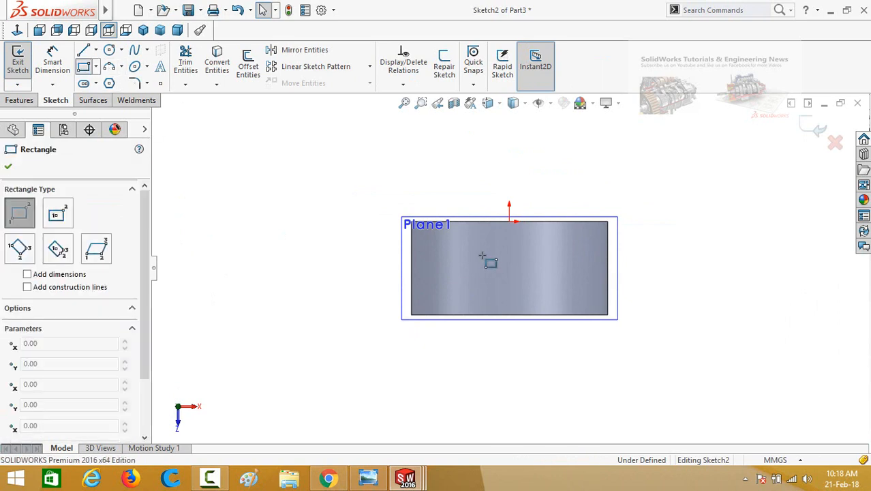
pyautogui.moveTo(441, 248); pyautogui.dragTo(550, 289)
pyautogui.press('Escape')
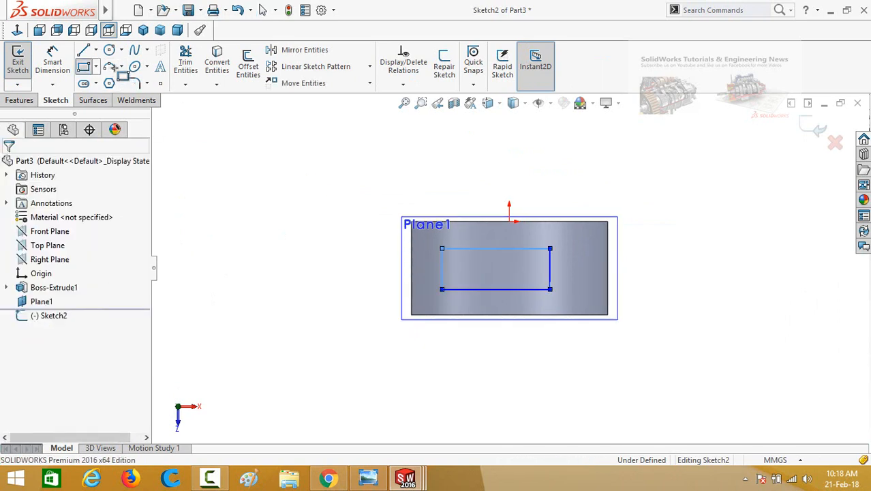
# Draw a centerline about 25 mm long from the midpoint of the rectangle's right side to the midpoint of the ring's right edge and make it horizontal
pyautogui.click(96, 50)
pyautogui.click(109, 80)
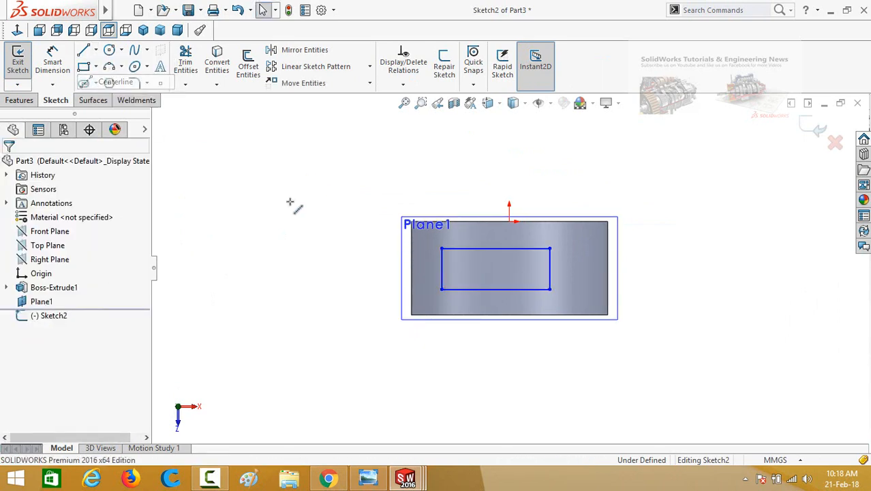
pyautogui.click(550, 268)
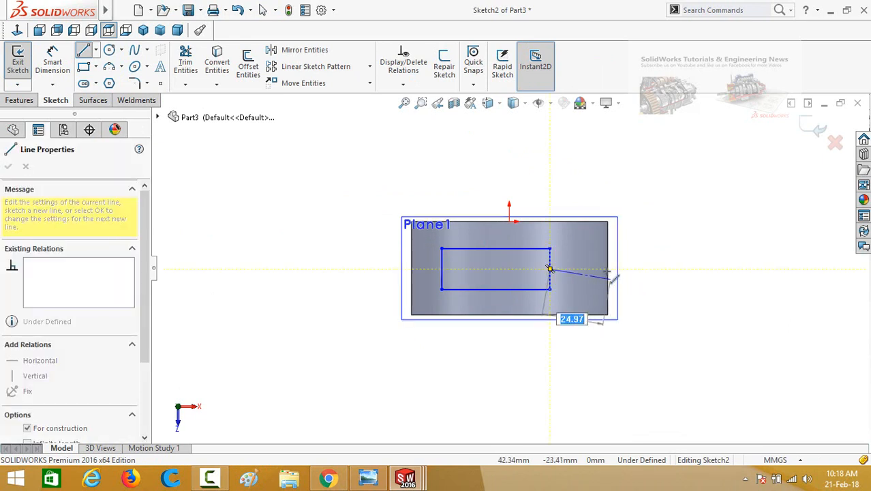
pyautogui.click(608, 268)
pyautogui.press('Escape')
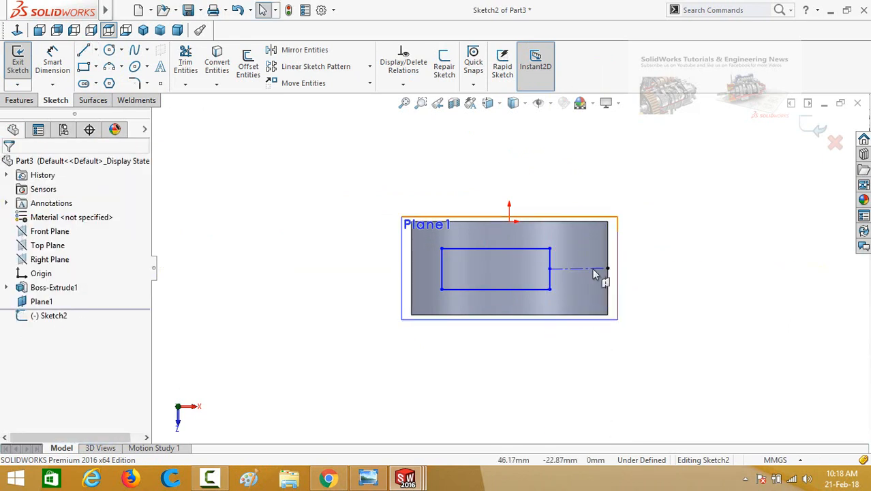
pyautogui.click(593, 269)
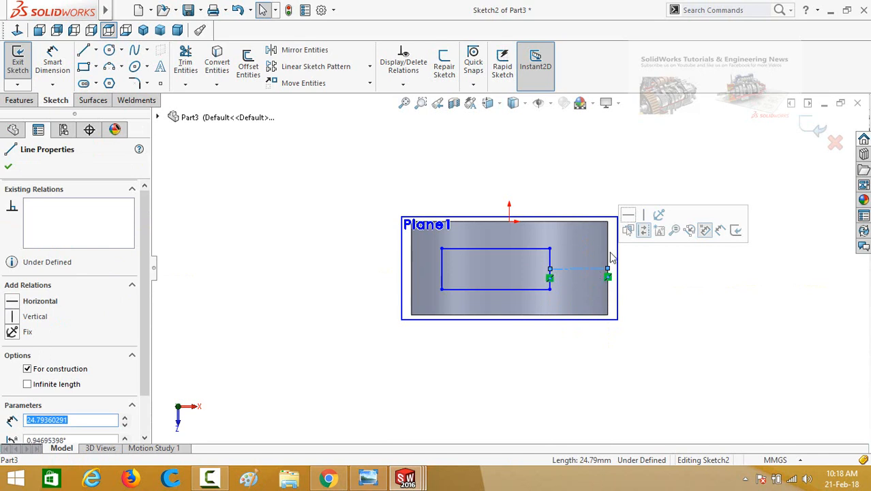
pyautogui.click(628, 217)
pyautogui.click(680, 297)
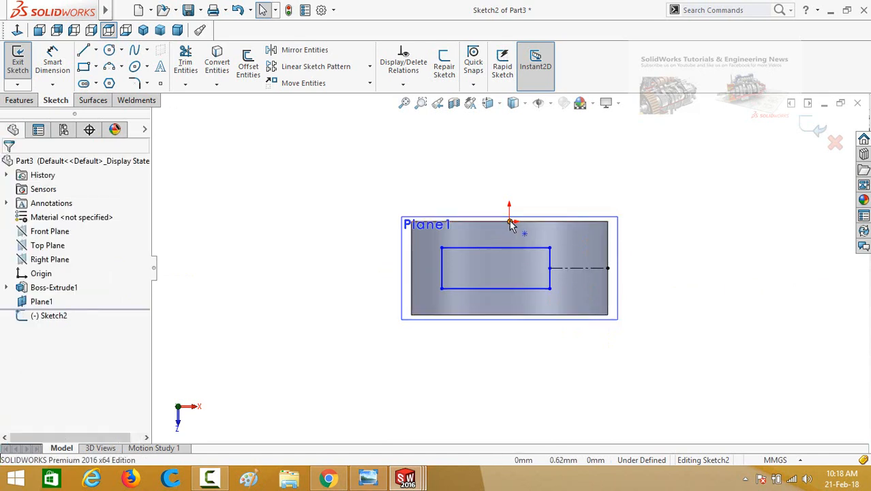
# Add a vertical relation between the origin and the midpoint of the rectangle's upper side
pyautogui.click(509, 222)
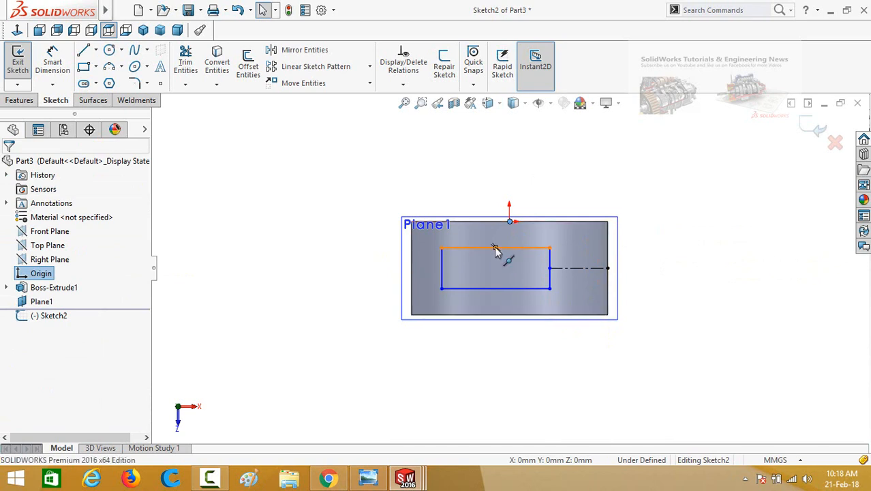
pyautogui.keyDown('ctrl'); pyautogui.click(495, 248); pyautogui.keyUp('ctrl')
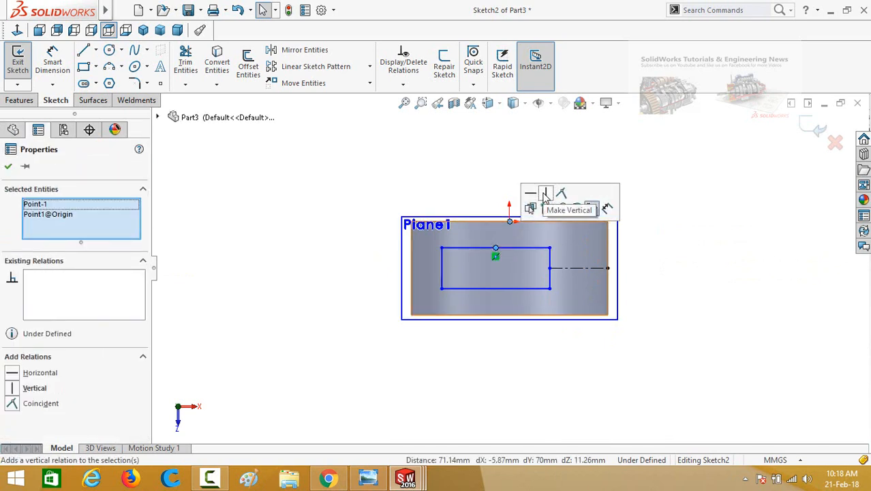
pyautogui.click(546, 194)
pyautogui.click(385, 190)
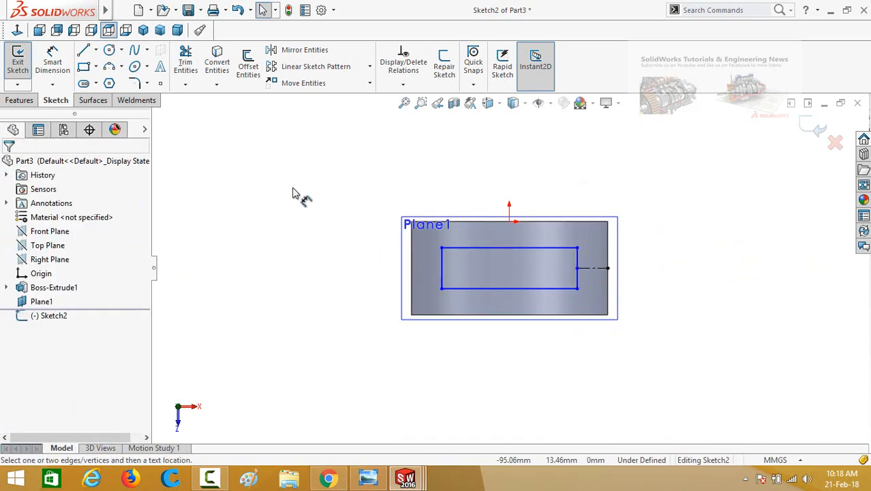
# Dimension the rectangle as 10 mm high and 40 mm wide
pyautogui.click(443, 269)
pyautogui.click(351, 369)
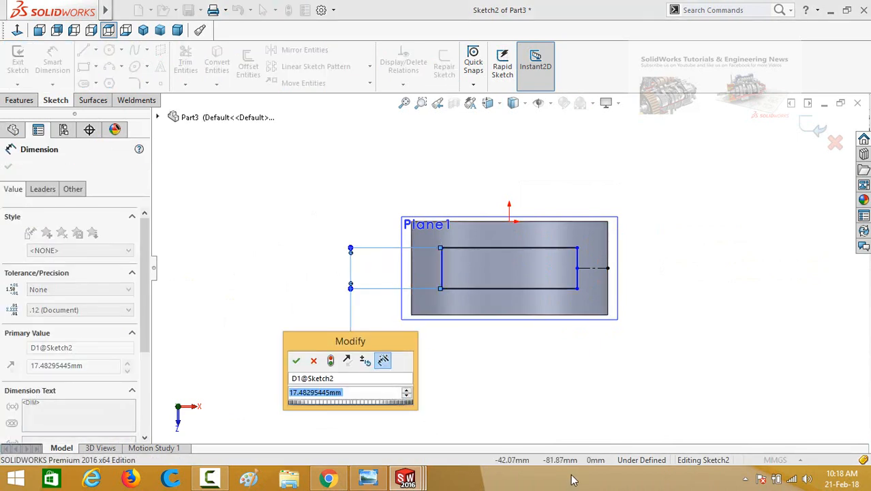
pyautogui.write('10')
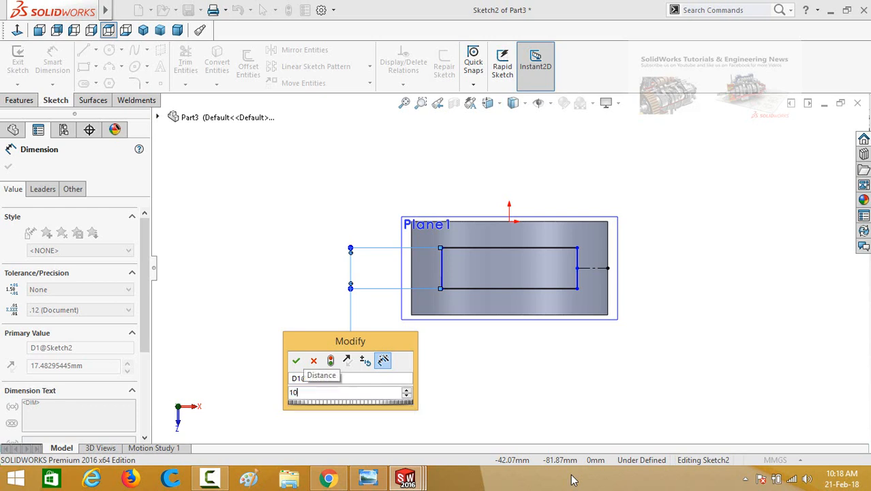
pyautogui.press('Return')
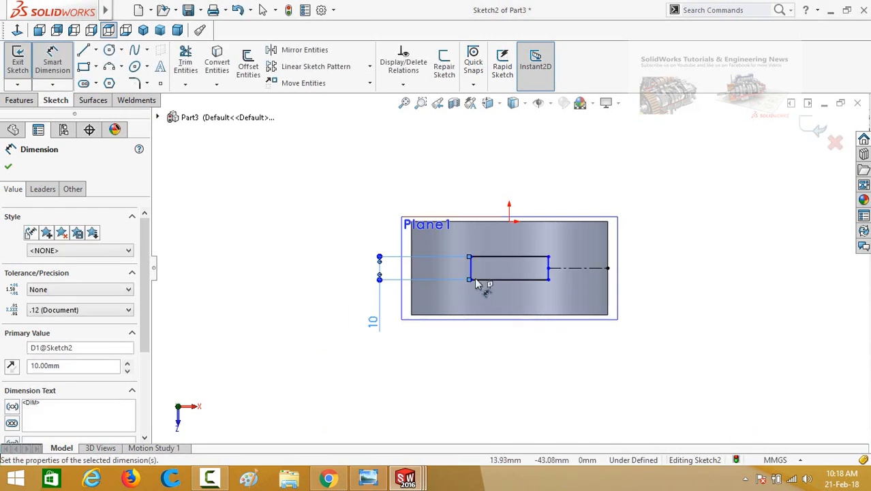
pyautogui.click(491, 282)
pyautogui.click(495, 381)
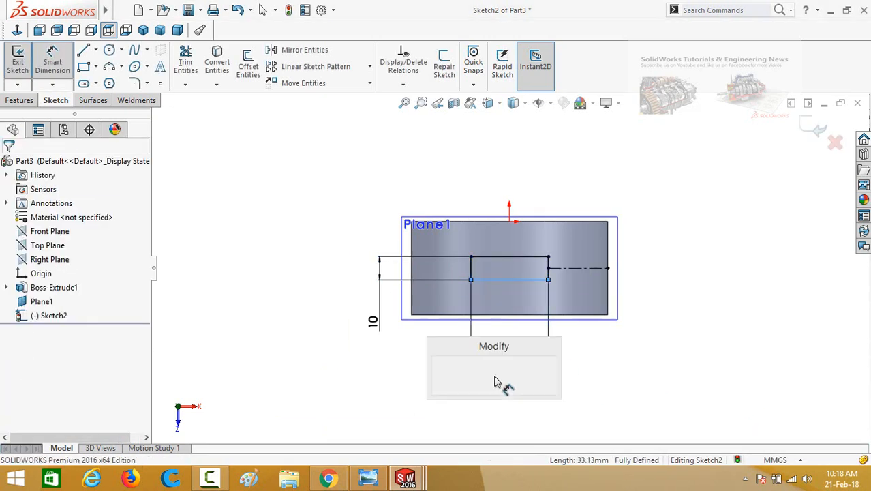
pyautogui.write('40')
pyautogui.press('Return')
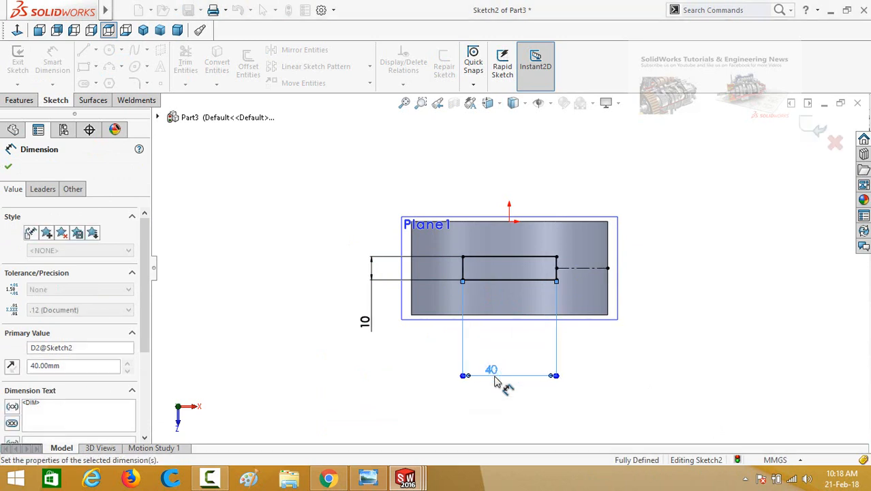
# Extrude the rectangle up to the ring's outer cylindrical surface and hide the offset plane
pyautogui.click(19, 100)
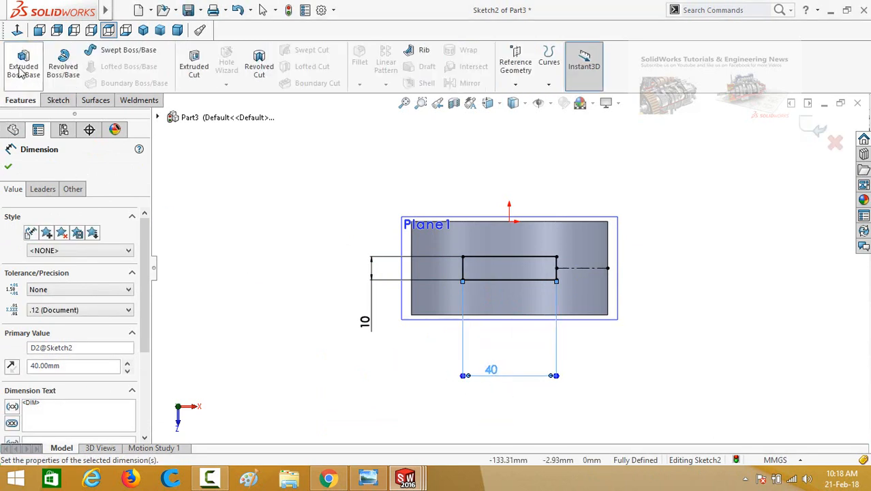
pyautogui.click(23, 63)
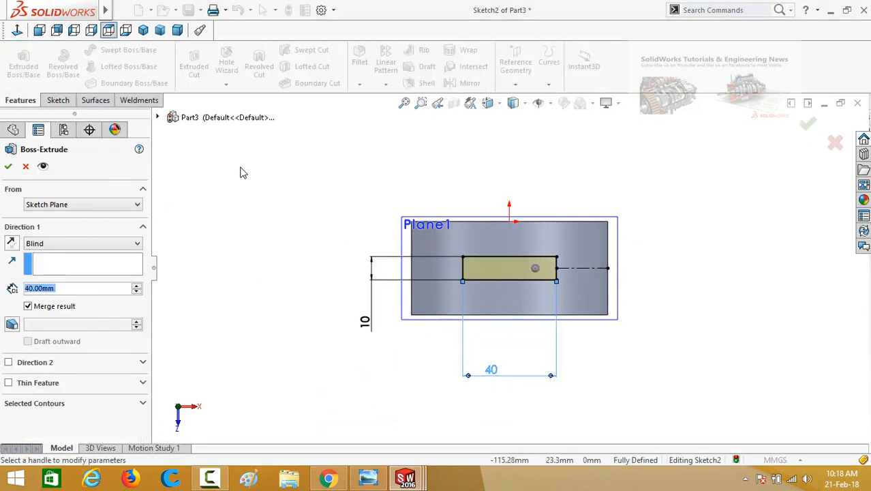
pyautogui.moveTo(335, 344); pyautogui.dragTo(346, 193, button='middle')
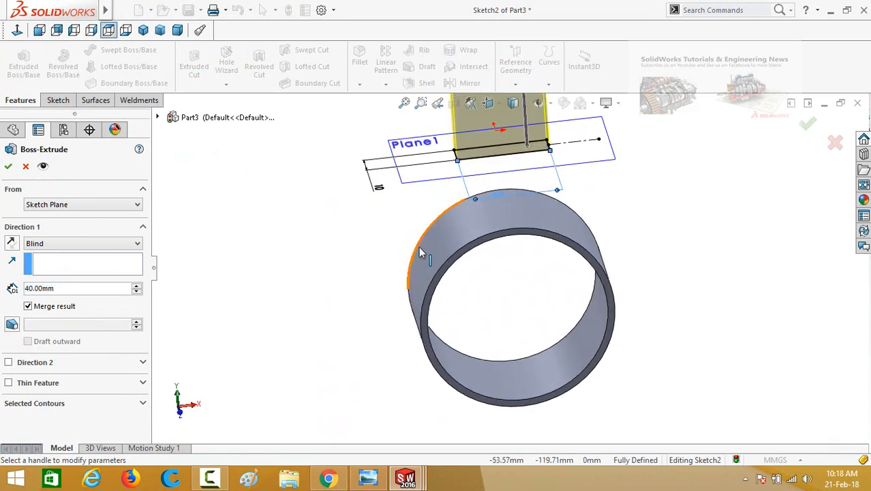
pyautogui.click(436, 241)
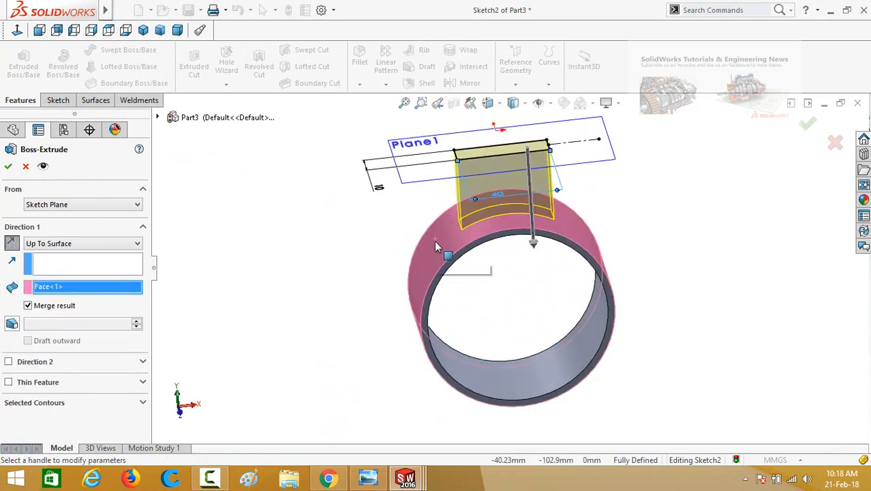
pyautogui.click(8, 166)
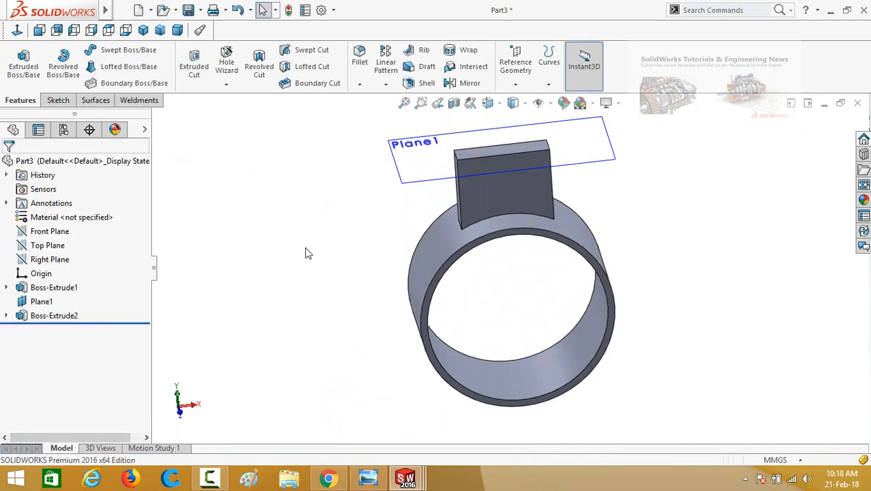
pyautogui.click(402, 162)
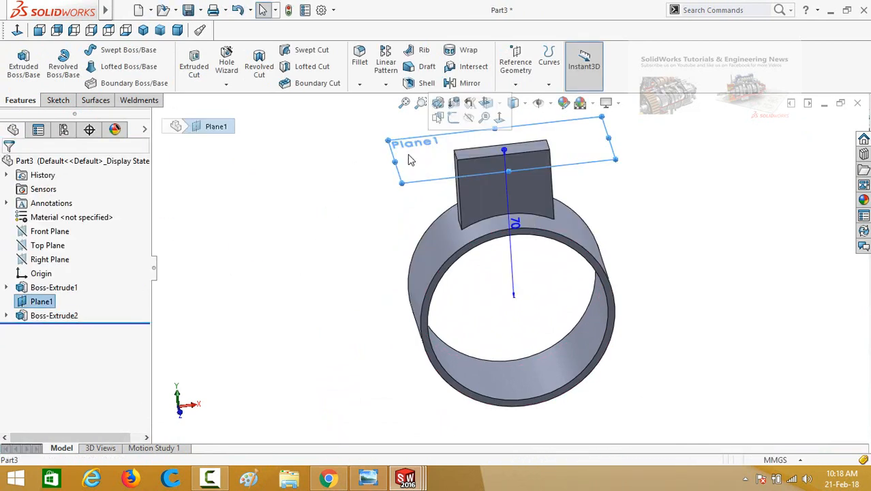
pyautogui.click(473, 171)
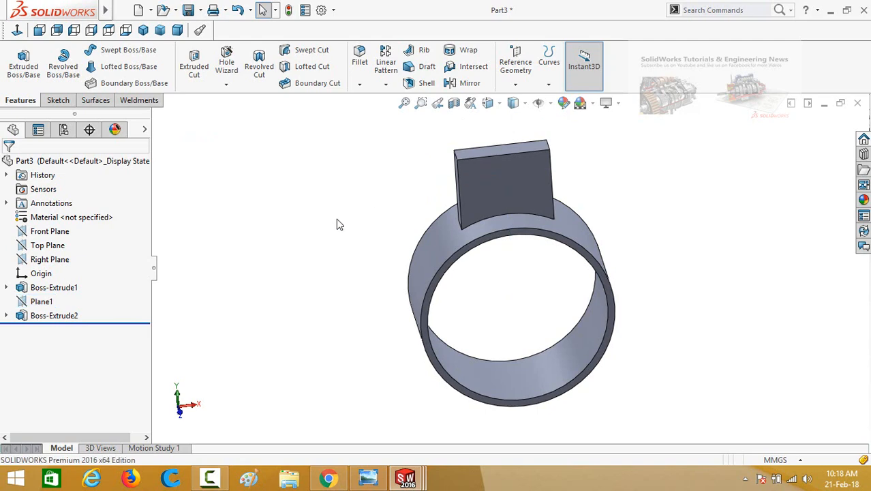
# Start a sketch on the lug's front face and draw a circle about 8 mm in diameter on its upper half
pyautogui.click(486, 180)
pyautogui.click(526, 141)
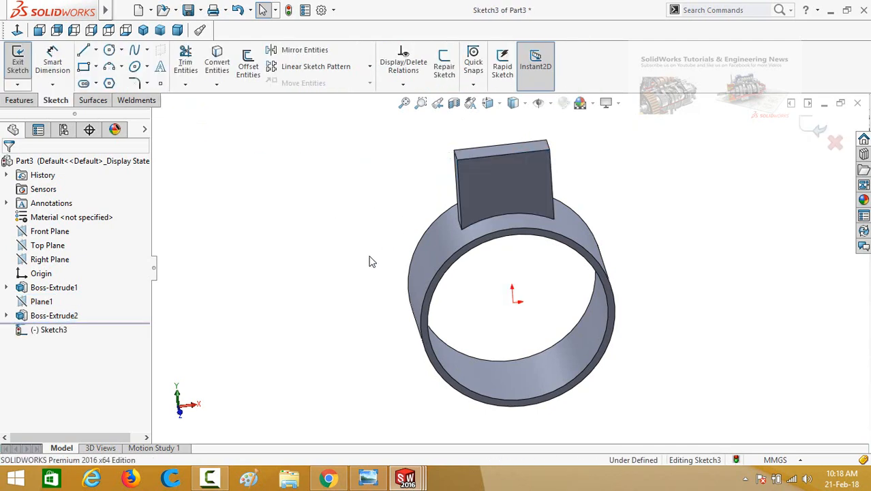
pyautogui.moveTo(372, 261); pyautogui.dragTo(436, 245, button='right')
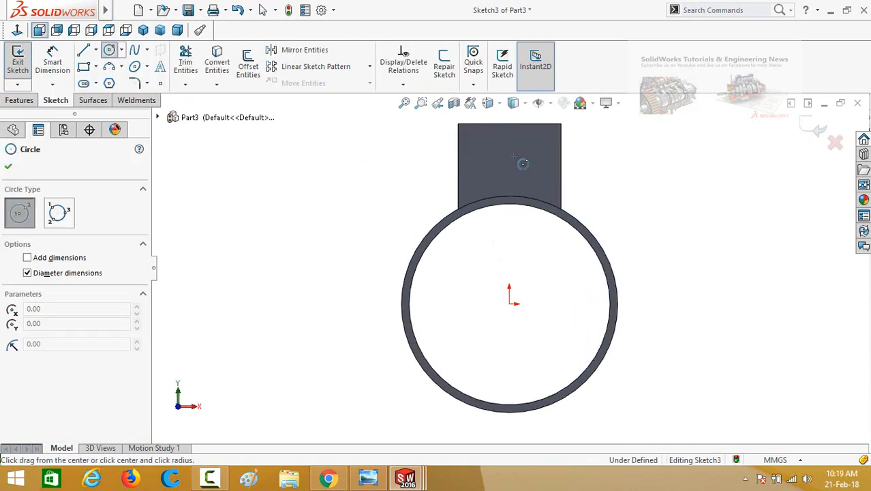
pyautogui.click(509, 150)
pyautogui.click(510, 161)
# Dimension the circle on the lug with a 20 mm diameter
pyautogui.moveTo(318, 223); pyautogui.dragTo(306, 85, button='right')
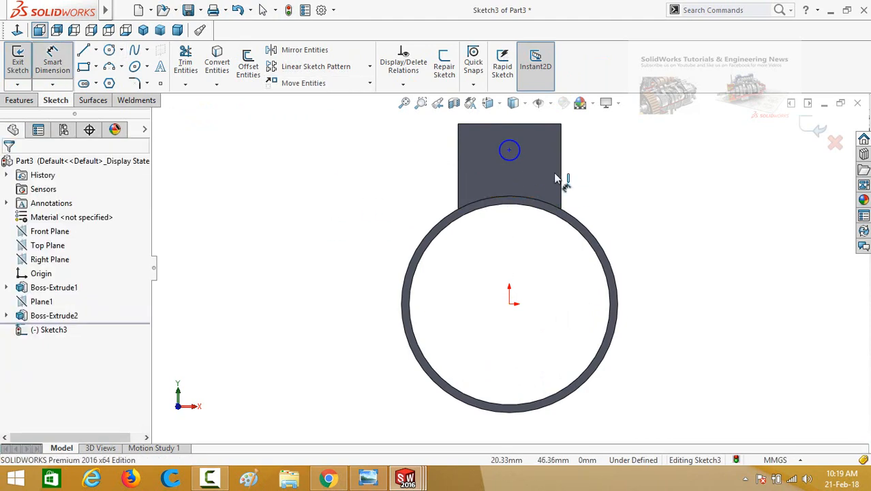
pyautogui.click(507, 161)
pyautogui.click(396, 205)
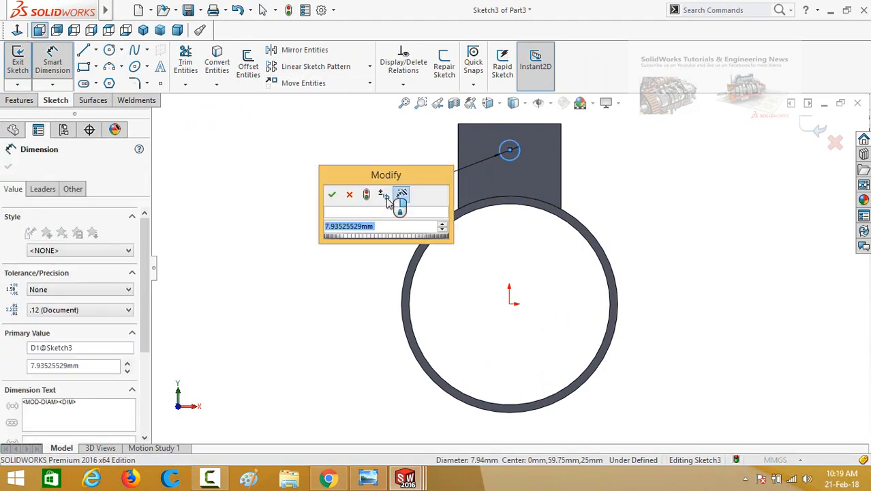
pyautogui.write('20')
pyautogui.press('Return')
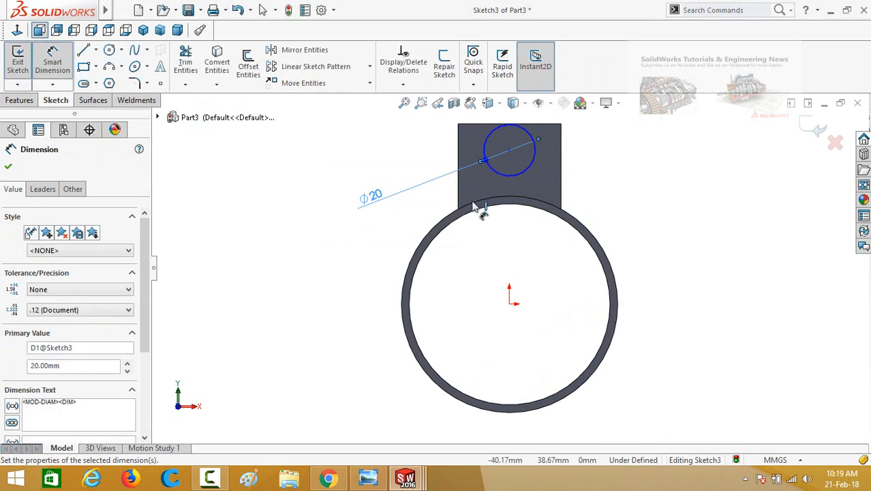
pyautogui.scroll(-2, 511, 179)
pyautogui.press('Escape')
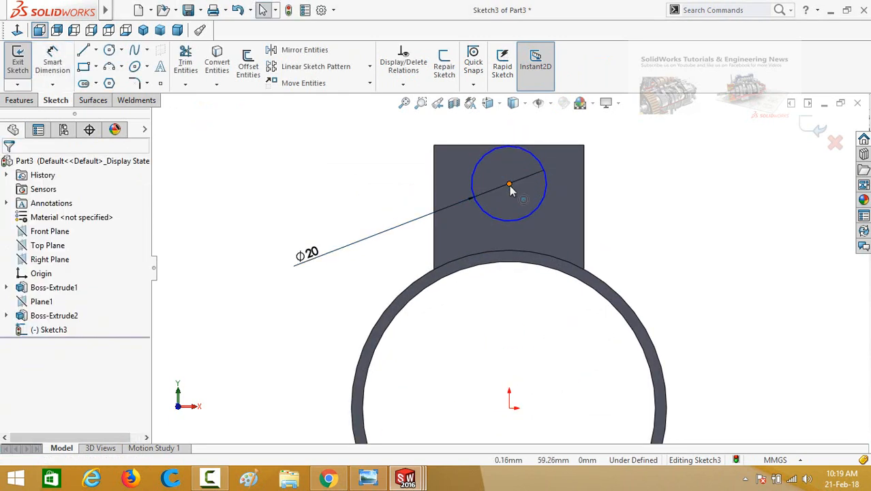
# Add a vertical relation between the circle's centre and the origin, and lower the circle to about 56.5 mm above the origin
pyautogui.click(509, 184)
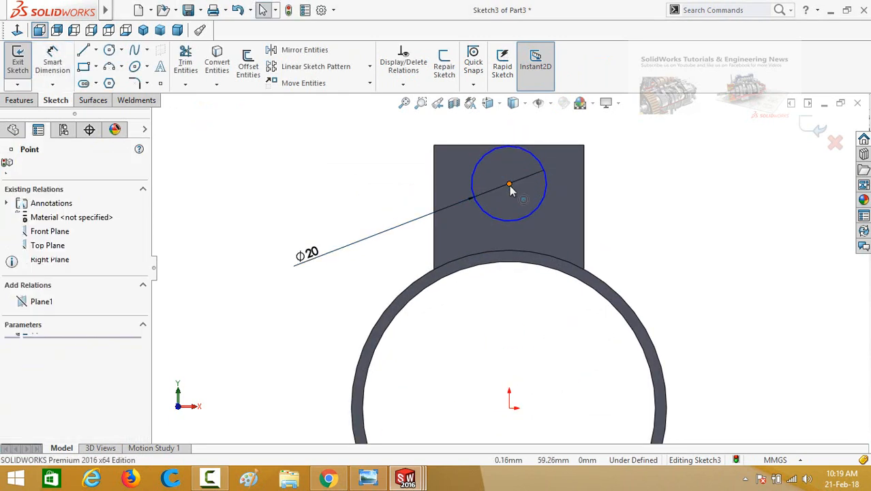
pyautogui.keyDown('ctrl'); pyautogui.click(510, 409); pyautogui.keyUp('ctrl')
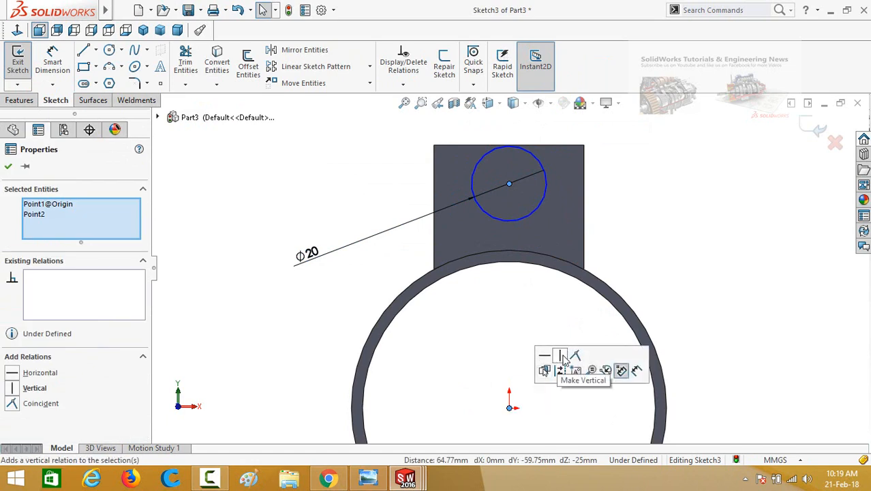
pyautogui.click(559, 355)
pyautogui.click(524, 327)
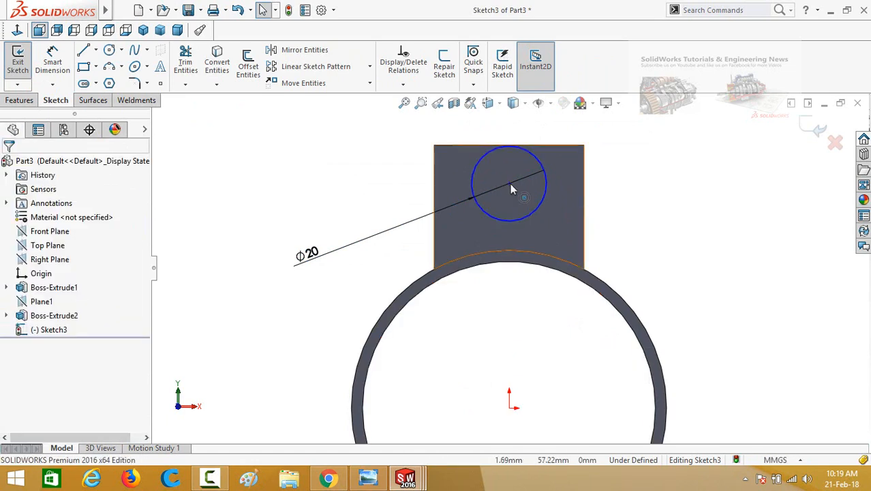
pyautogui.moveTo(511, 195)
pyautogui.mouseDown()
pyautogui.moveTo(510, 204)
pyautogui.moveTo(510, 195)
pyautogui.mouseUp()
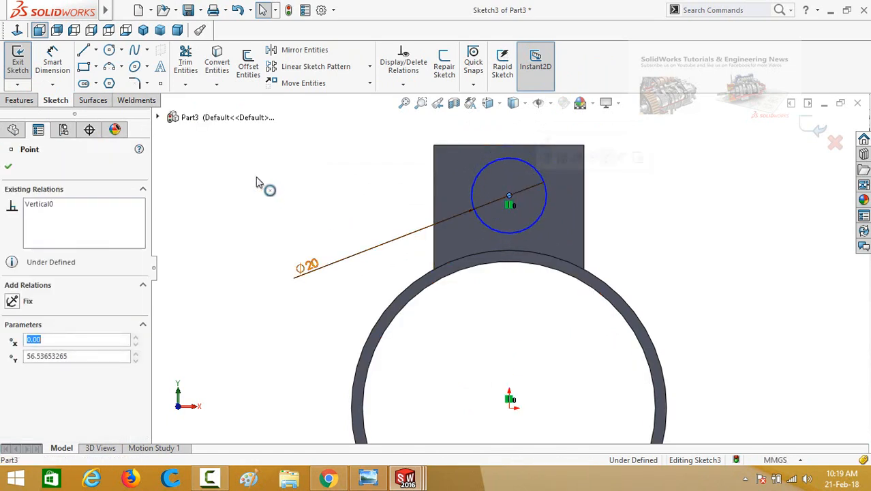
pyautogui.click(276, 196)
# Cut-extrude the circle through the lug with a blind depth of 40 mm
pyautogui.click(21, 101)
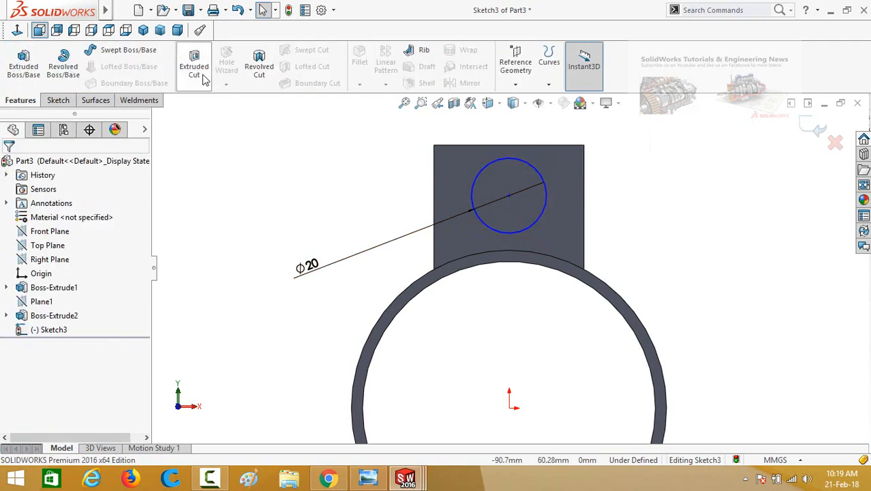
pyautogui.click(195, 68)
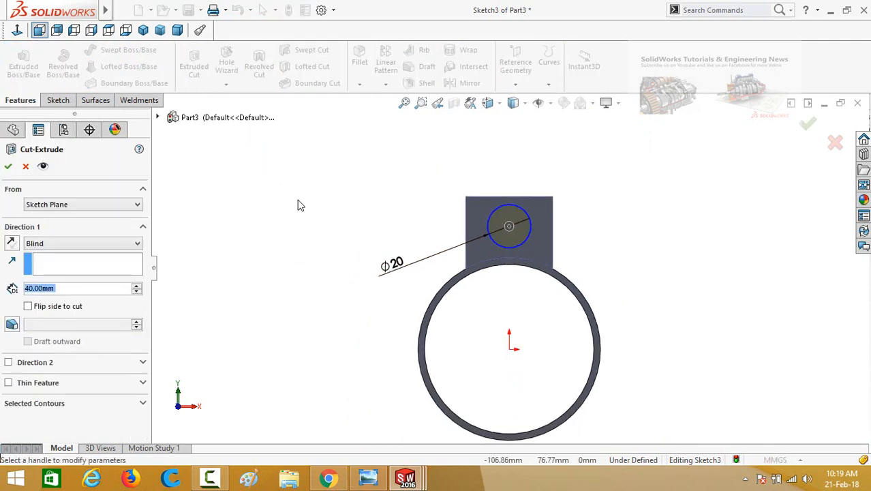
pyautogui.click(9, 168)
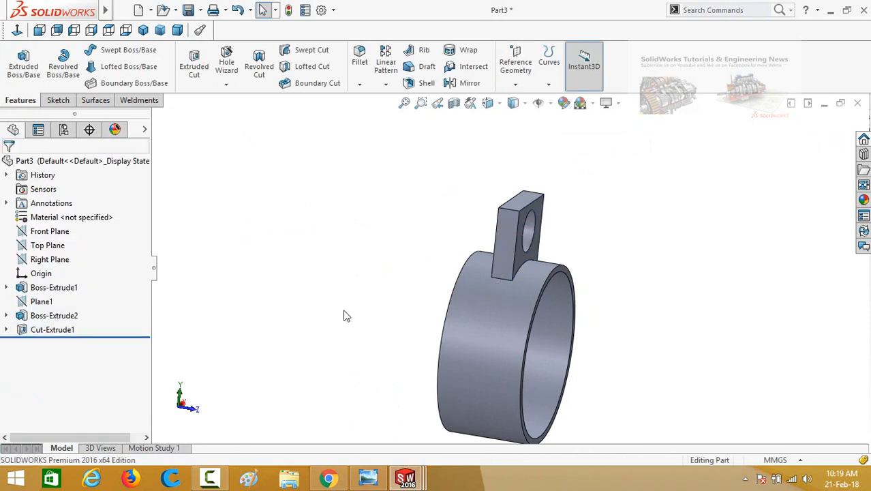
# Save the part as Ring
pyautogui.hotkey('ctrl', 's')
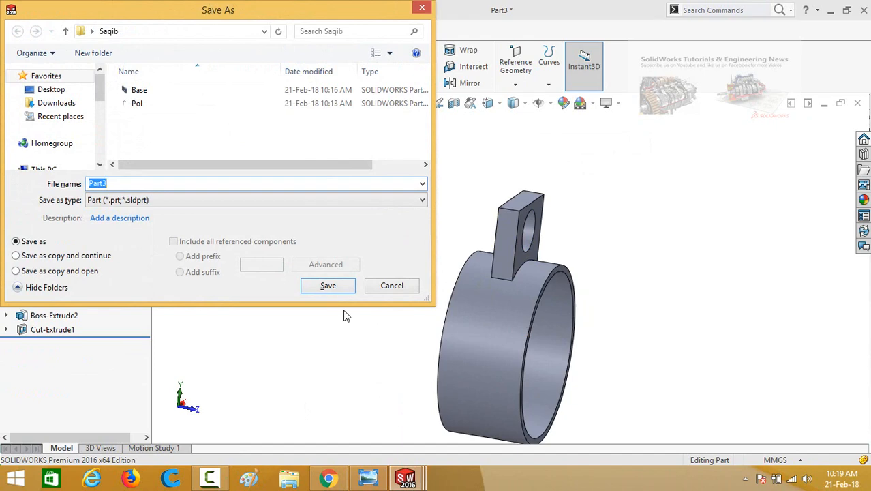
pyautogui.write('Ring')
pyautogui.press('Return')
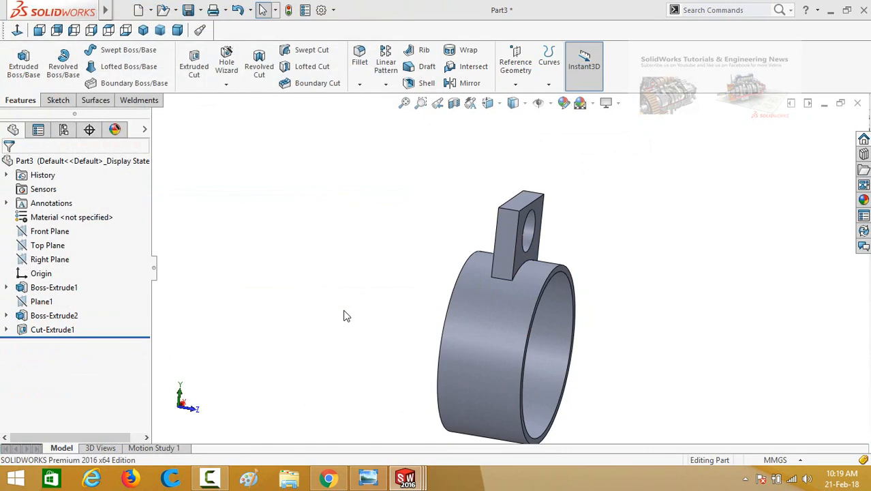
pyautogui.scroll(2, 351, 261)
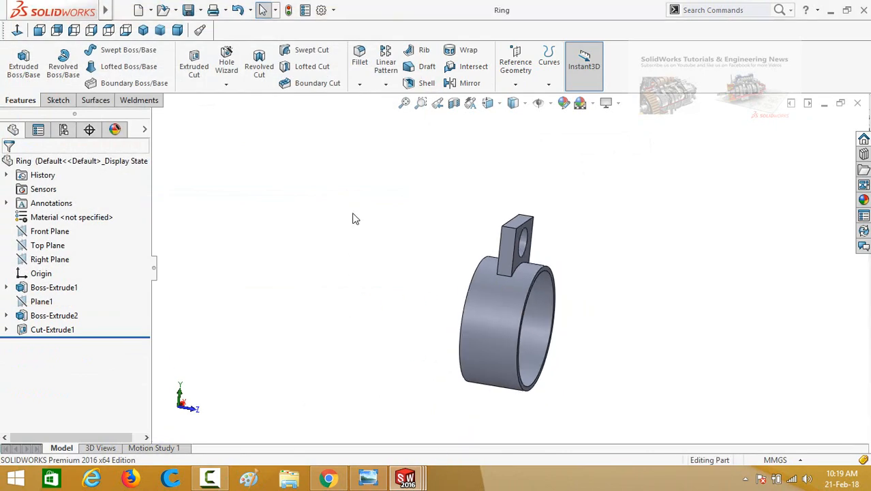
pyautogui.moveTo(354, 217); pyautogui.dragTo(382, 262, button='middle')
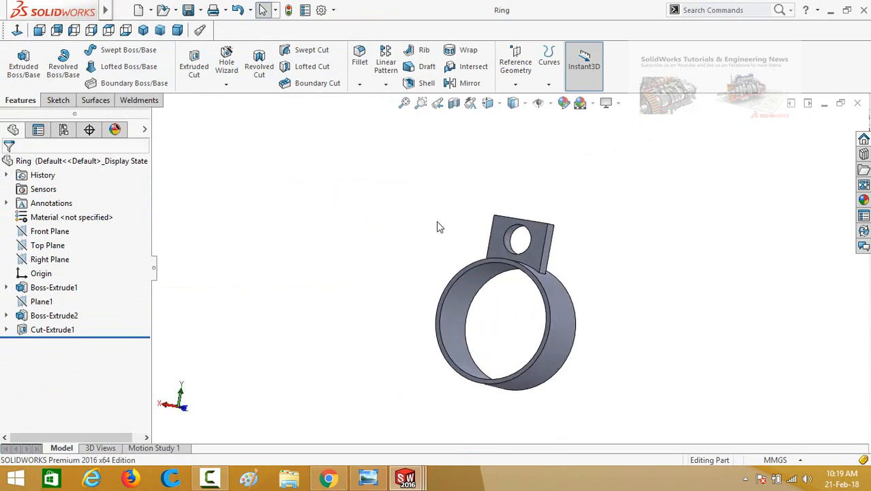
pyautogui.moveTo(440, 227); pyautogui.dragTo(314, 223, button='middle')
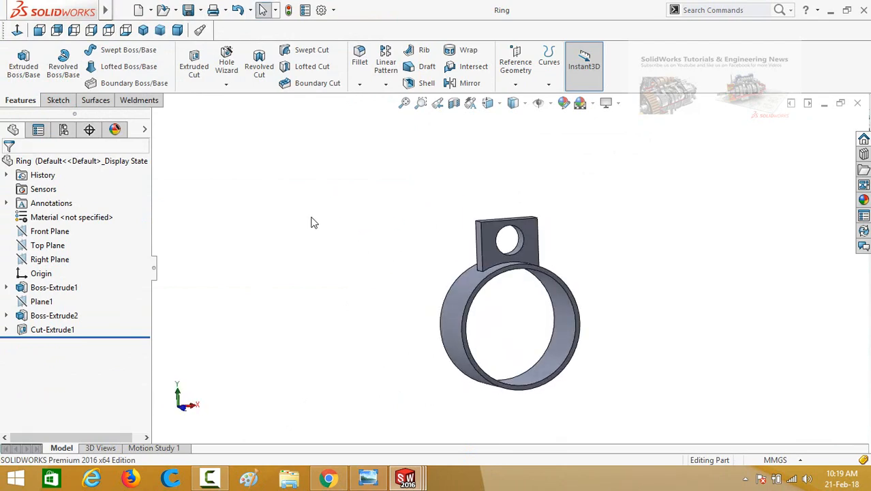
# Create a new assembly and place the Base part as its first component
pyautogui.hotkey('ctrl', 'n')
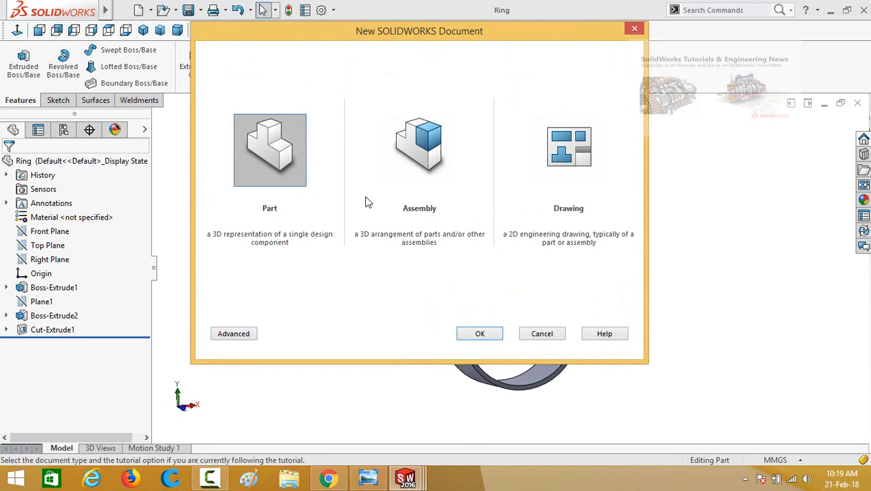
pyautogui.doubleClick(419, 144)
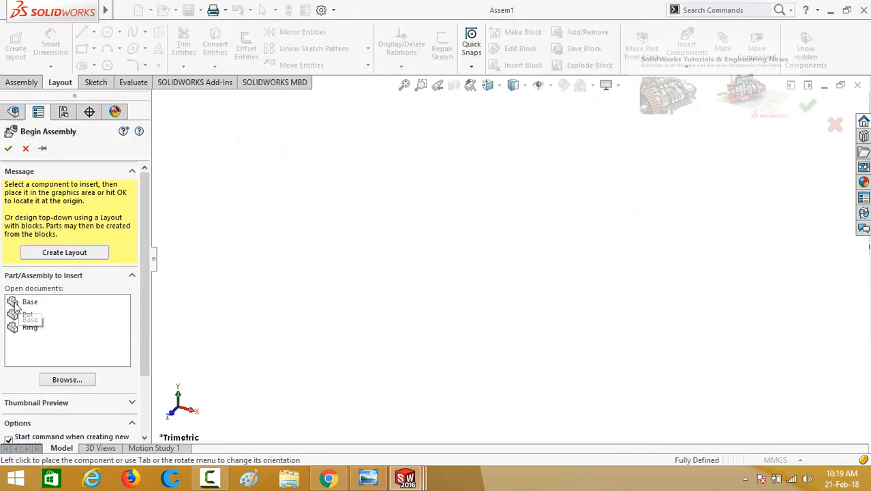
pyautogui.click(28, 302)
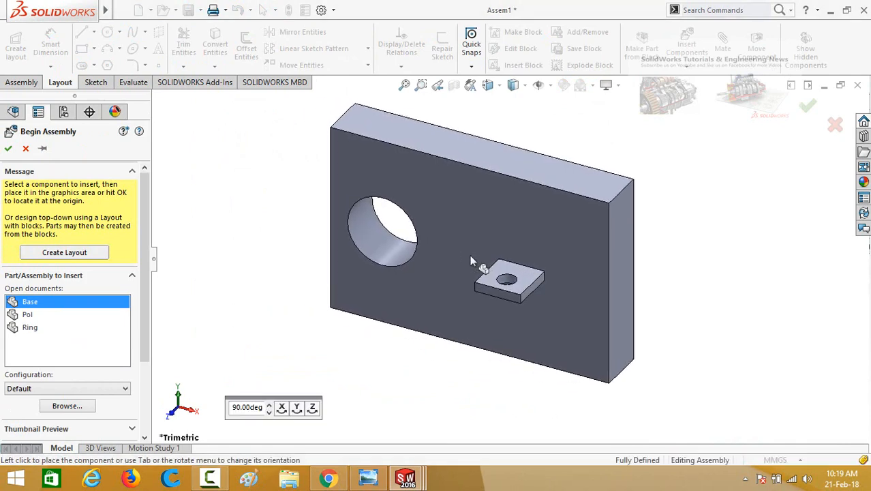
pyautogui.click(322, 287)
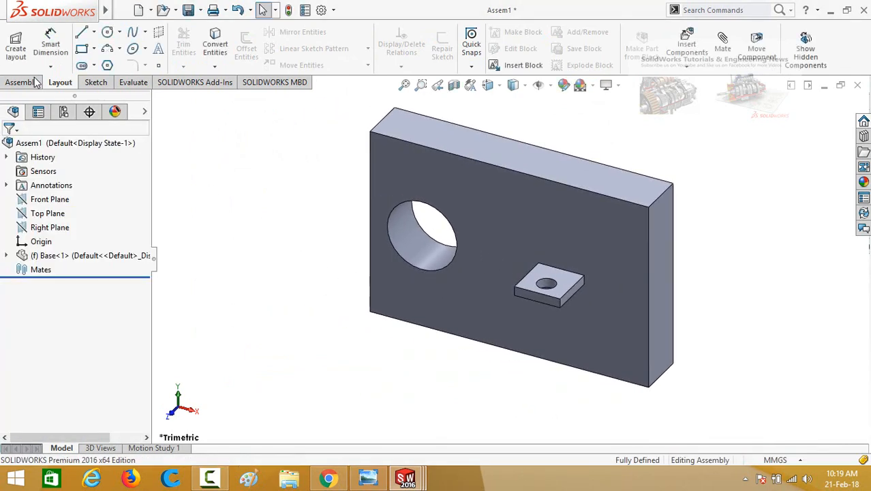
# Insert the Pol part into the assembly beside the base block
pyautogui.click(37, 82)
pyautogui.click(70, 45)
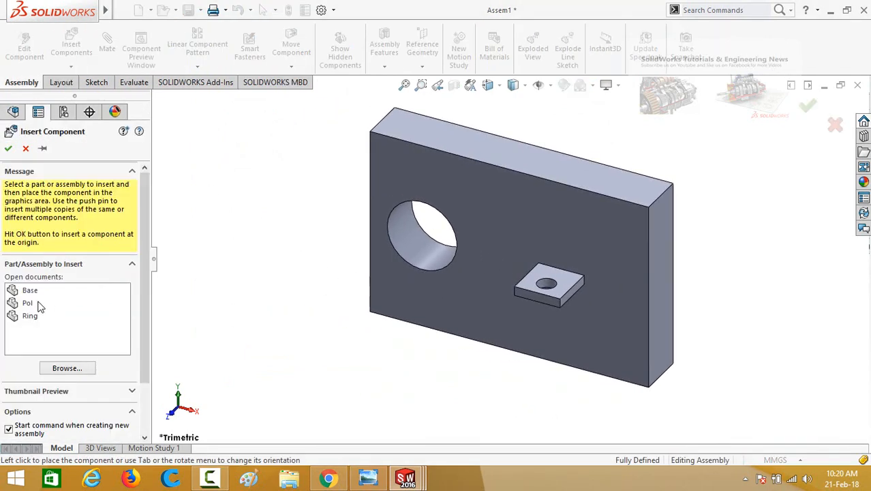
pyautogui.click(78, 302)
pyautogui.click(346, 232)
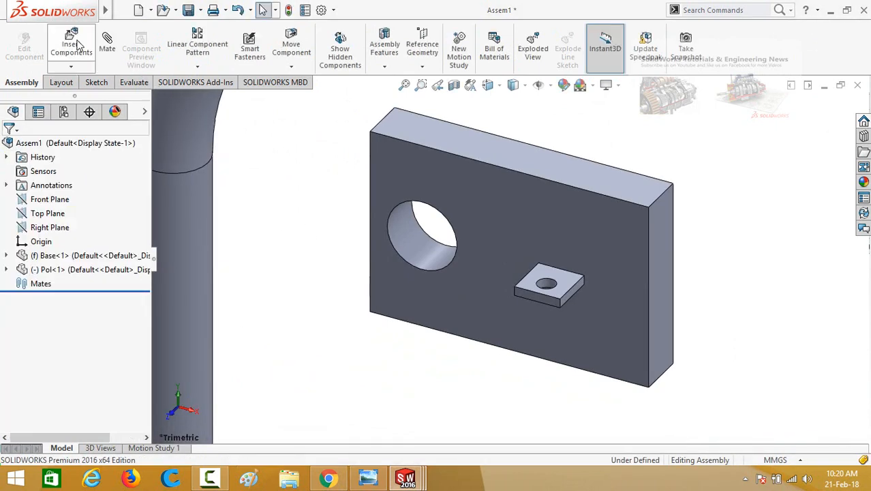
# Insert the Ring part into the assembly between the pipe and the base block
pyautogui.click(76, 45)
pyautogui.click(29, 316)
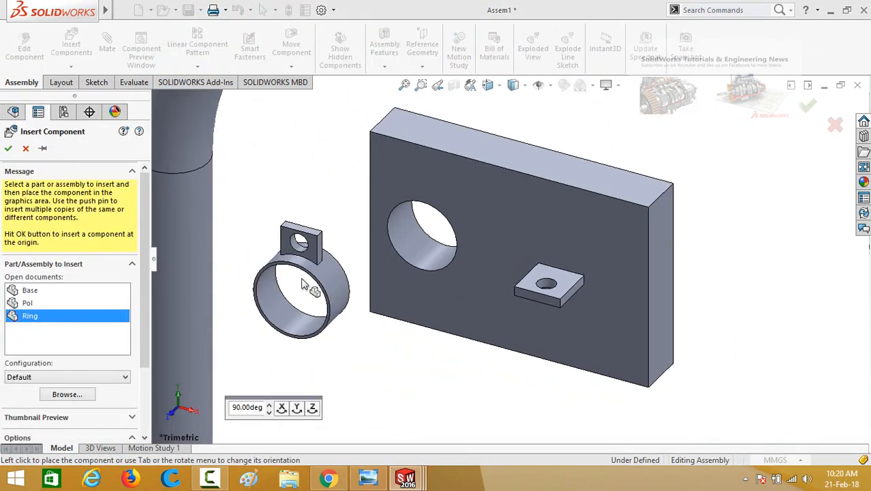
pyautogui.click(329, 278)
# Mate the straight pipe section of Pol concentric with the large hole in the base block, with rotation locked
pyautogui.scroll(2, 409, 294)
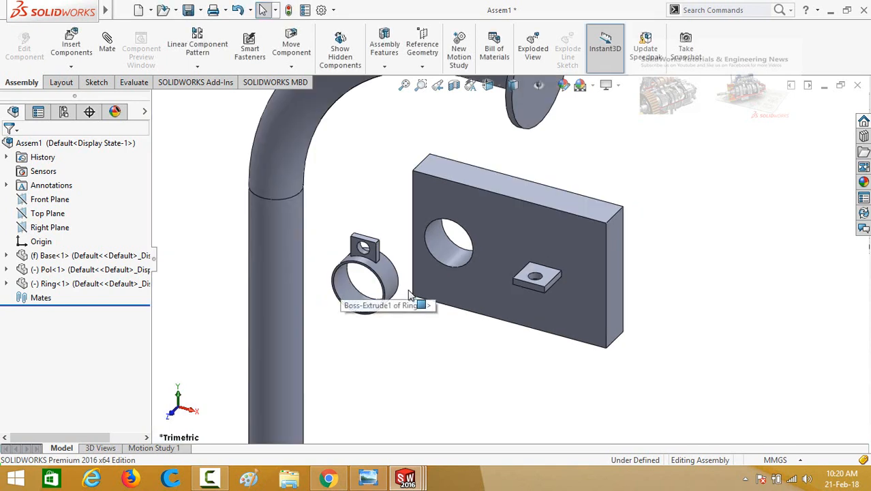
pyautogui.scroll(2, 409, 294)
pyautogui.click(469, 257)
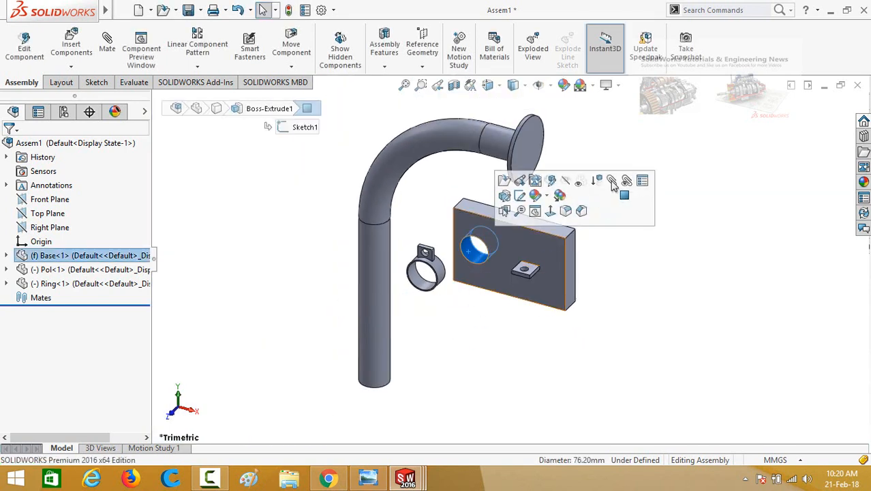
pyautogui.click(384, 369)
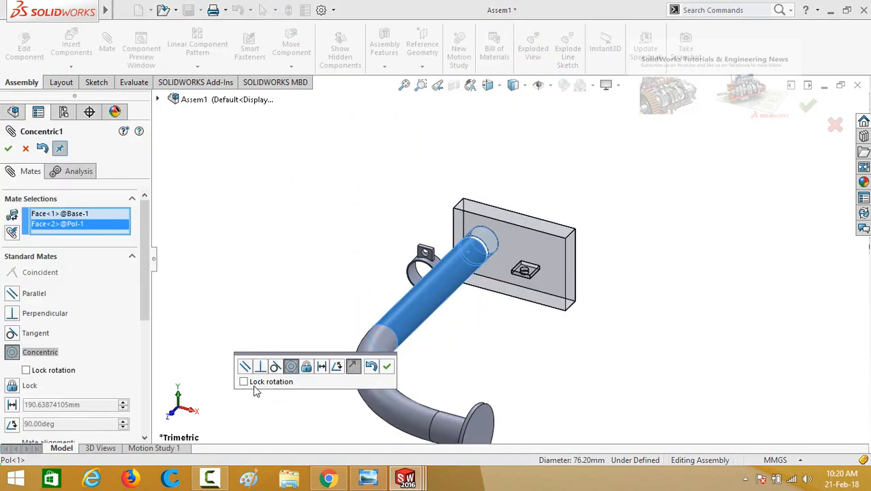
pyautogui.click(244, 382)
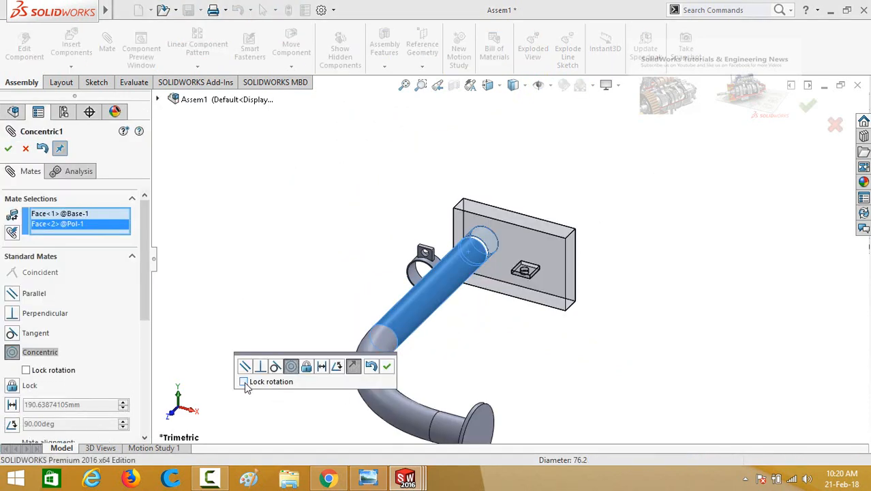
pyautogui.click(387, 367)
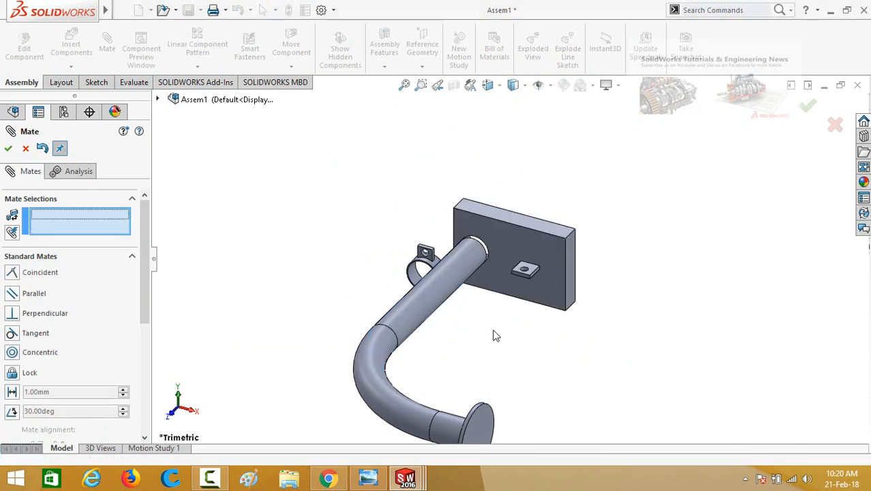
# Add a coincident mate between the base block's lug-side face and the pipe's annular end face, and finish mating
pyautogui.moveTo(495, 335); pyautogui.dragTo(531, 306, button='middle')
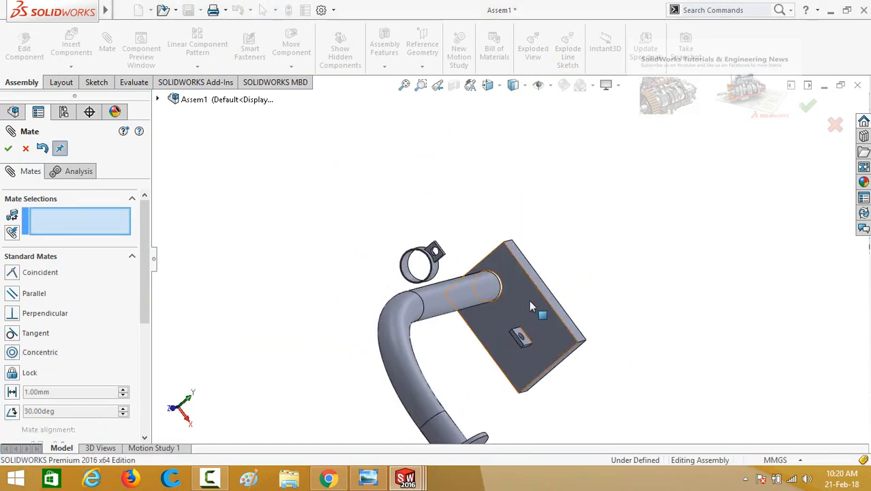
pyautogui.click(531, 306)
pyautogui.moveTo(589, 245); pyautogui.dragTo(528, 293, button='middle')
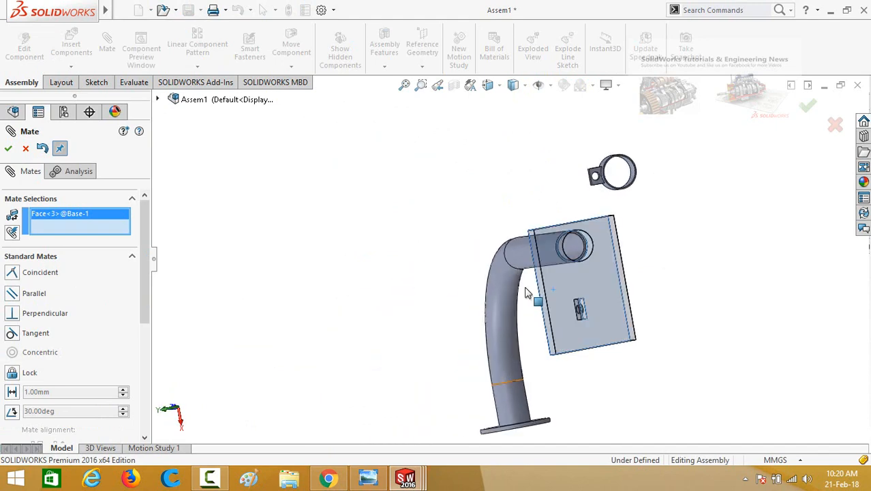
pyautogui.scroll(-5, 526, 293)
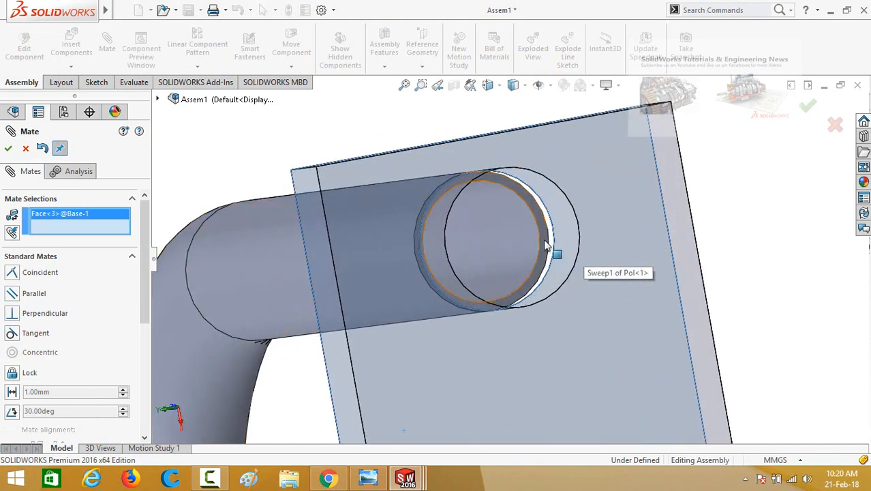
pyautogui.click(546, 247)
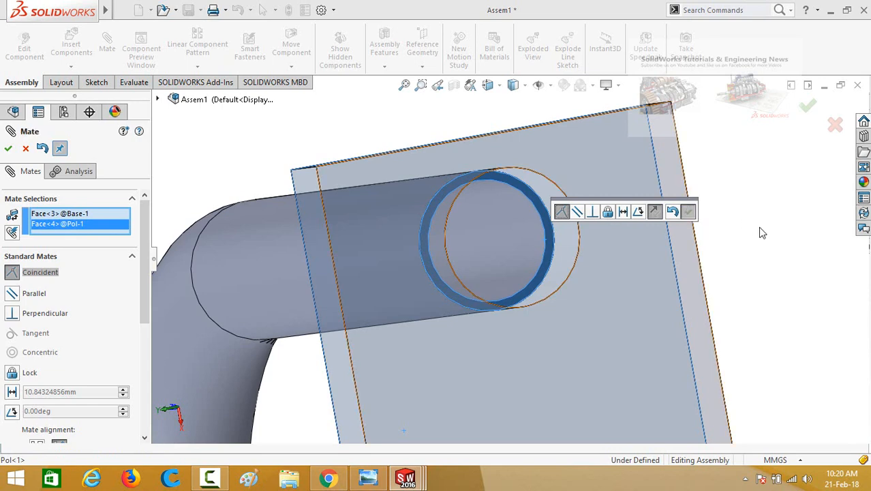
pyautogui.scroll(2, 727, 213)
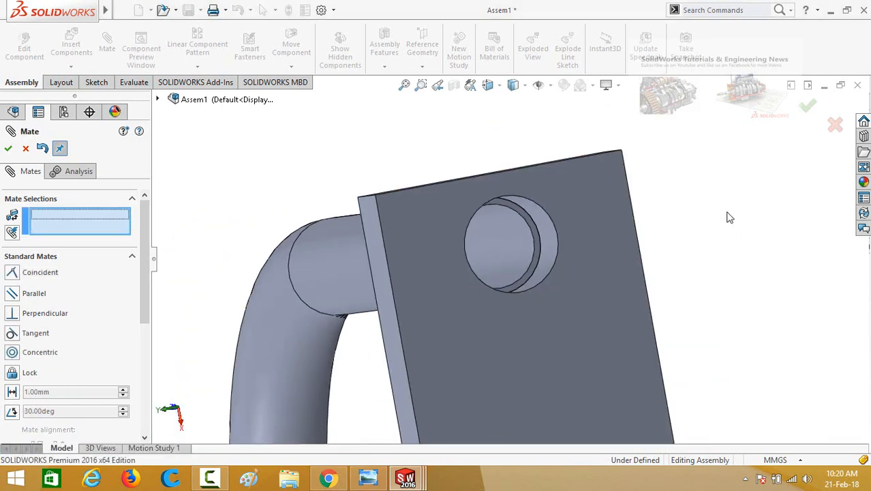
pyautogui.scroll(6, 727, 213)
pyautogui.moveTo(431, 216); pyautogui.dragTo(624, 296, button='middle')
pyautogui.click(8, 148)
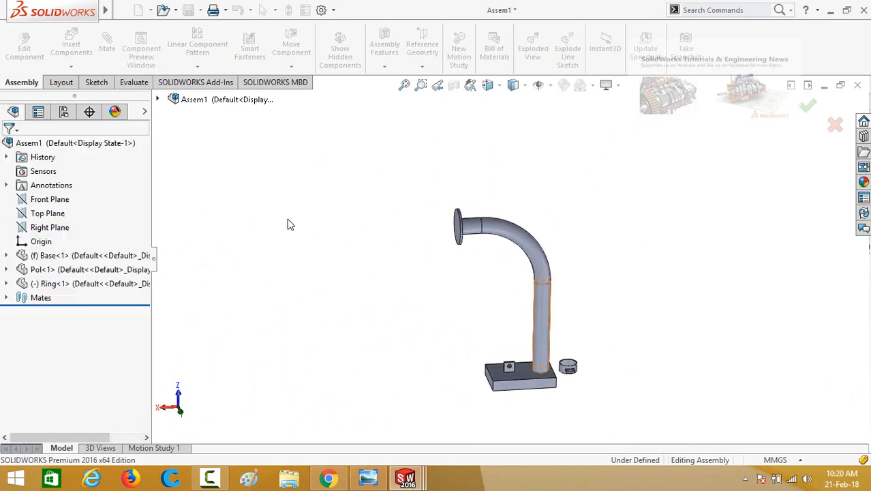
pyautogui.scroll(-2, 529, 349)
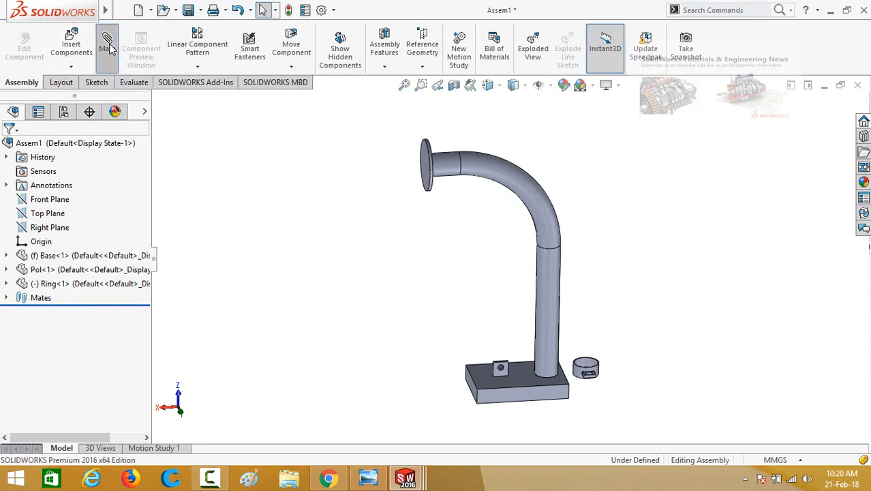
pyautogui.moveTo(145, 226); pyautogui.dragTo(146, 308)
pyautogui.click(20, 310)
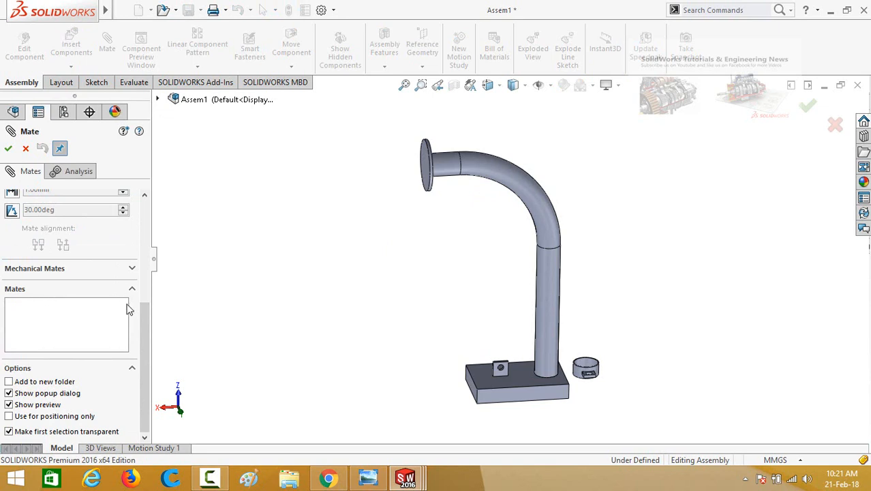
pyautogui.moveTo(144, 340); pyautogui.dragTo(150, 284)
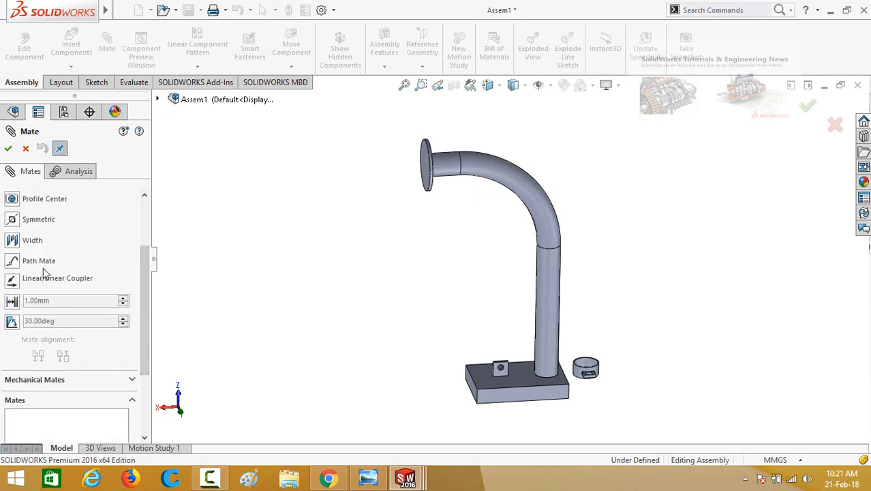
pyautogui.click(12, 263)
pyautogui.moveTo(144, 287); pyautogui.dragTo(145, 233)
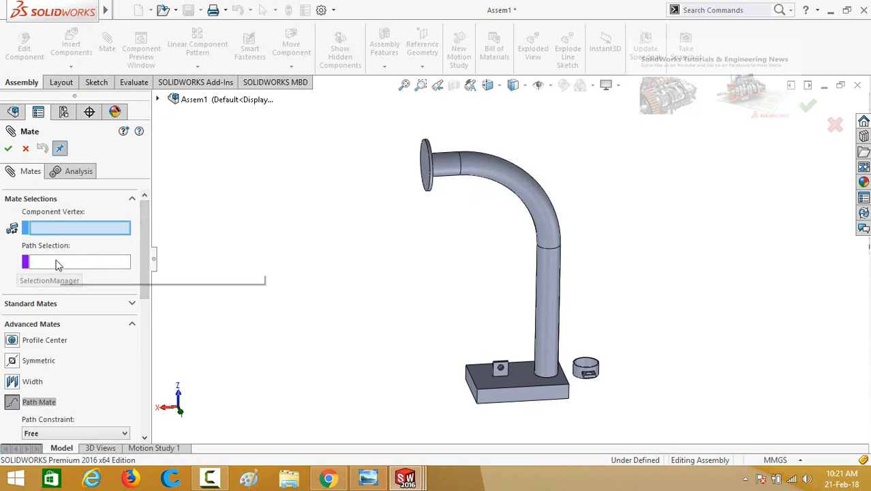
pyautogui.click(25, 150)
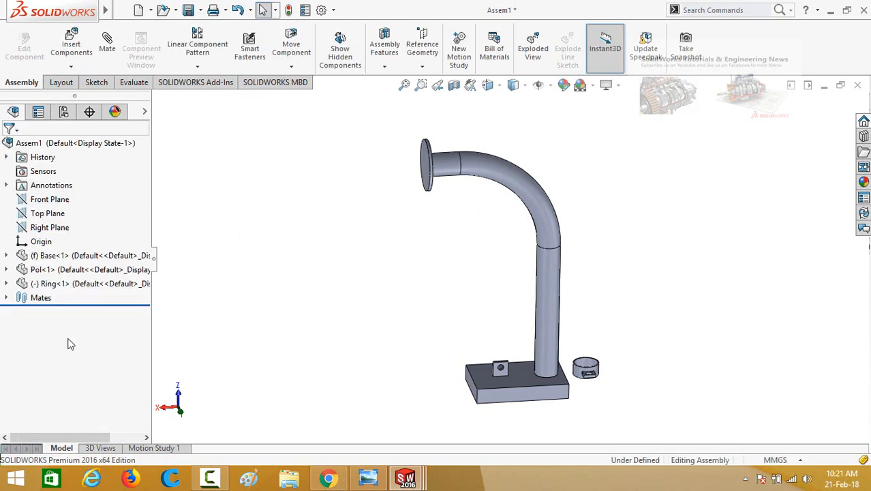
# Expand the Pol component in the assembly tree to list its features
pyautogui.click(6, 270)
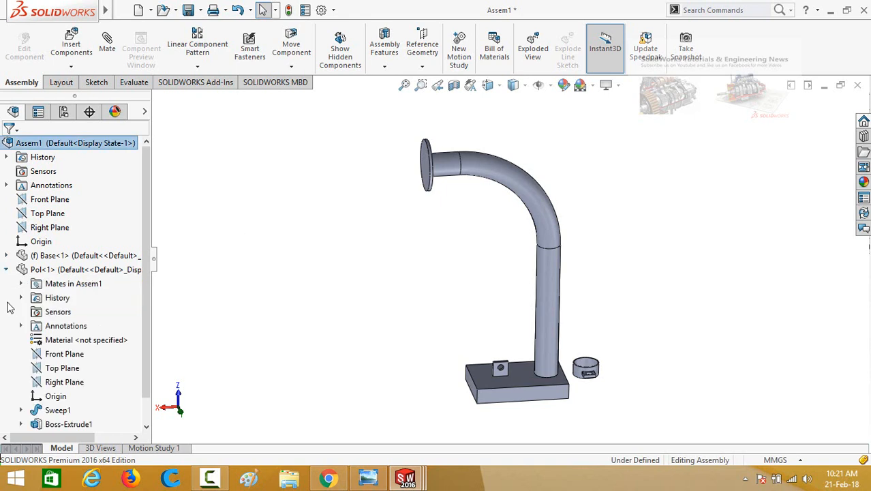
# Show Sketch1, the path sketch of Sweep1 in the Pol component
pyautogui.scroll(-1, 9, 307)
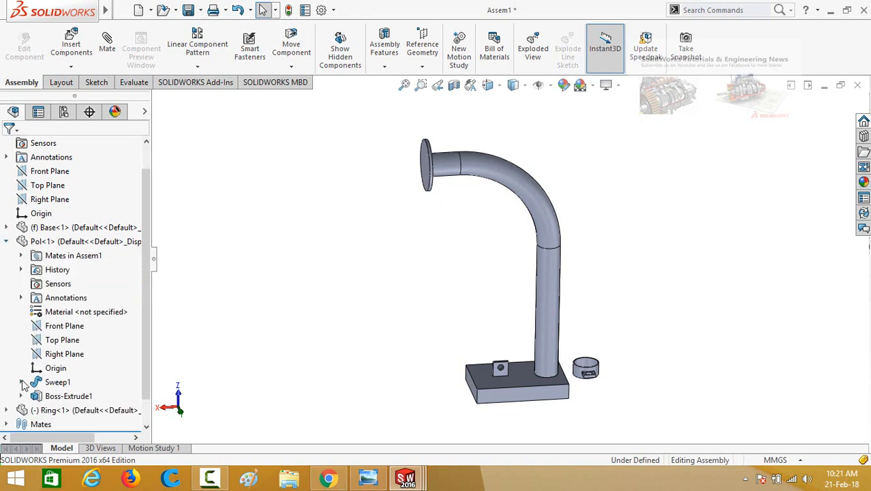
pyautogui.click(22, 382)
pyautogui.scroll(-1, 48, 394)
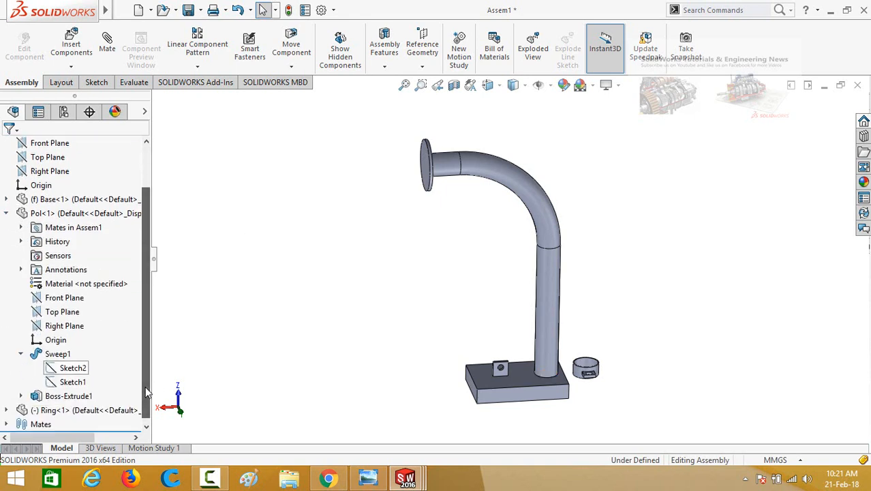
pyautogui.click(71, 383)
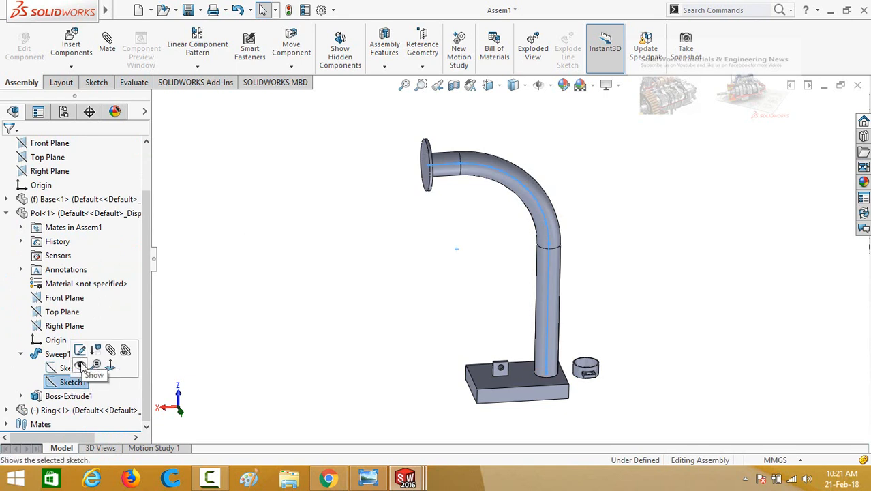
pyautogui.click(80, 365)
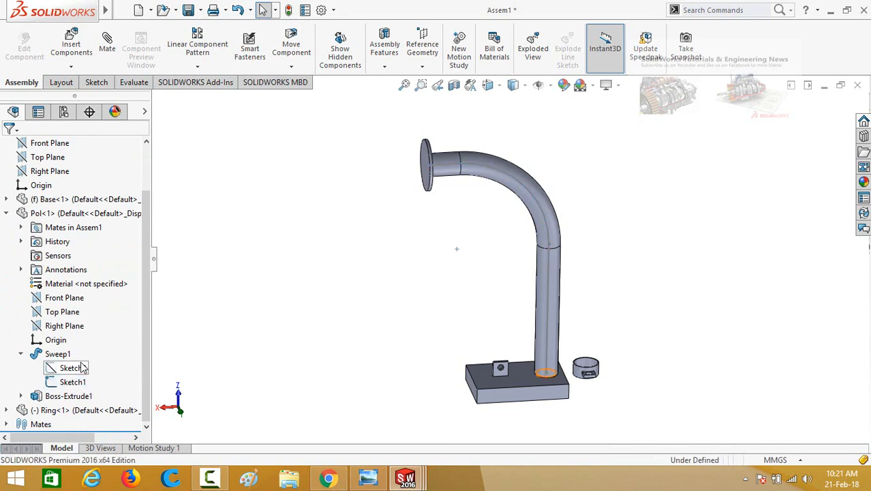
pyautogui.click(545, 300)
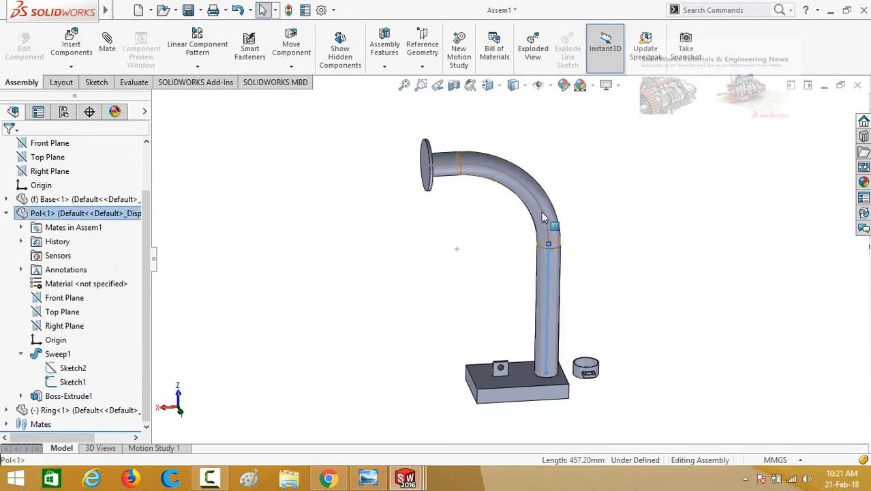
pyautogui.click(619, 367)
# Open the Ring component of the assembly as a separate part for editing
pyautogui.scroll(-2, 611, 380)
pyautogui.scroll(-3, 612, 380)
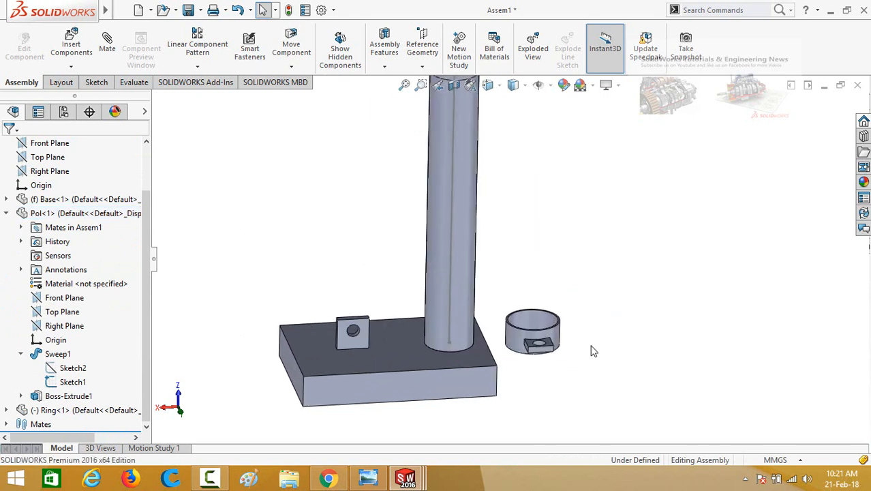
pyautogui.click(518, 322)
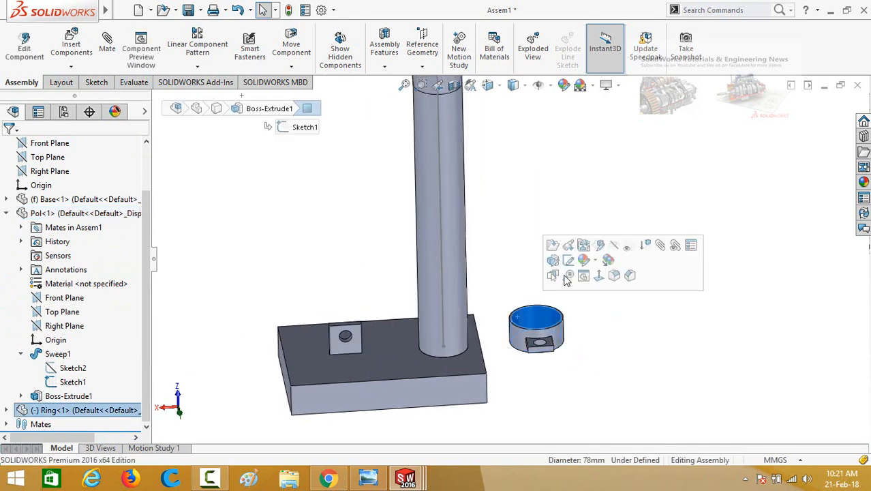
pyautogui.click(553, 246)
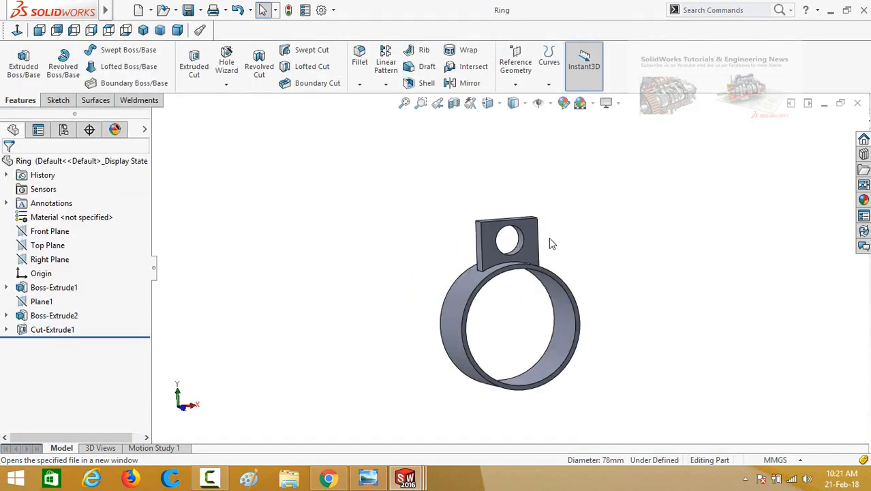
# Create a reference axis from the ring's outer cylindrical face
pyautogui.moveTo(595, 264); pyautogui.dragTo(523, 90, button='middle')
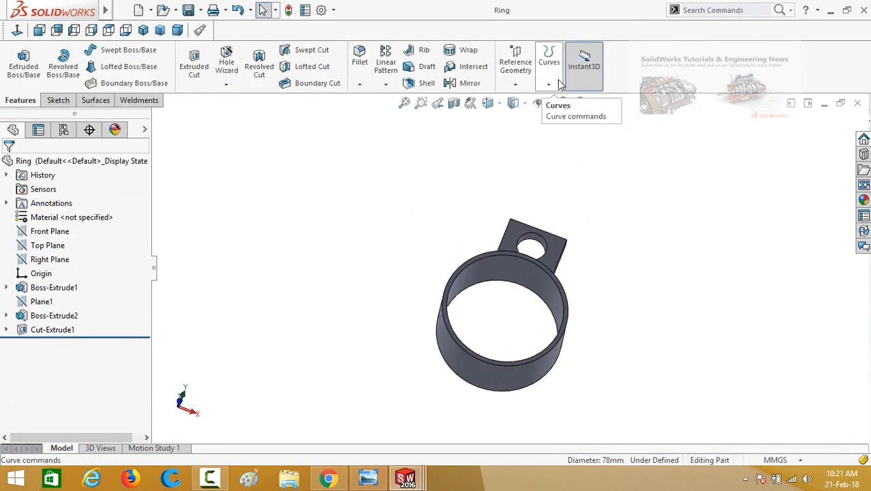
pyautogui.click(524, 68)
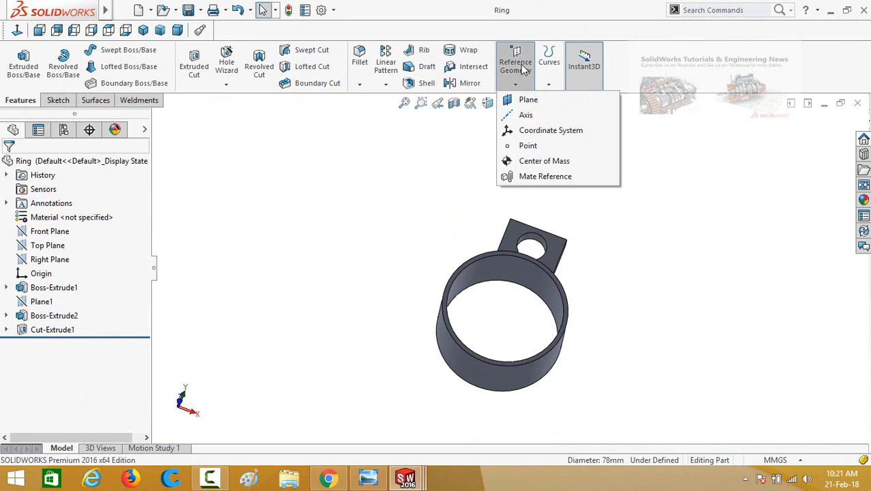
pyautogui.click(527, 115)
pyautogui.moveTo(351, 266); pyautogui.dragTo(428, 330, button='middle')
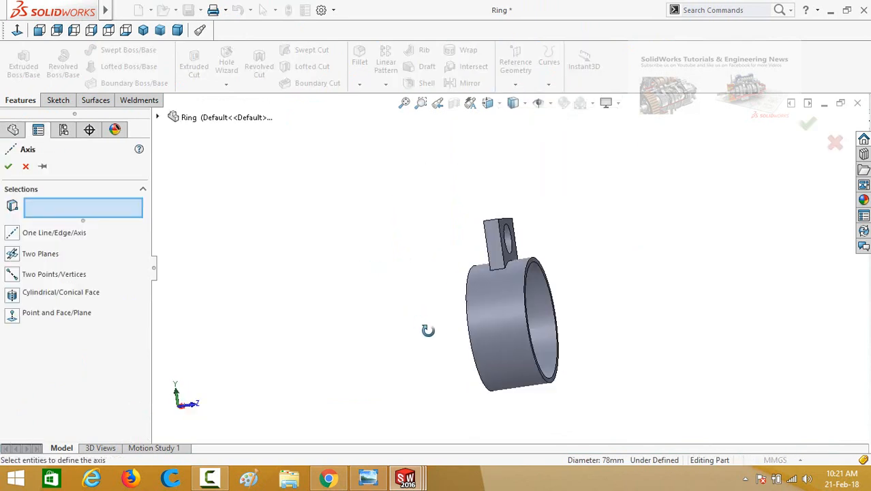
pyautogui.click(491, 332)
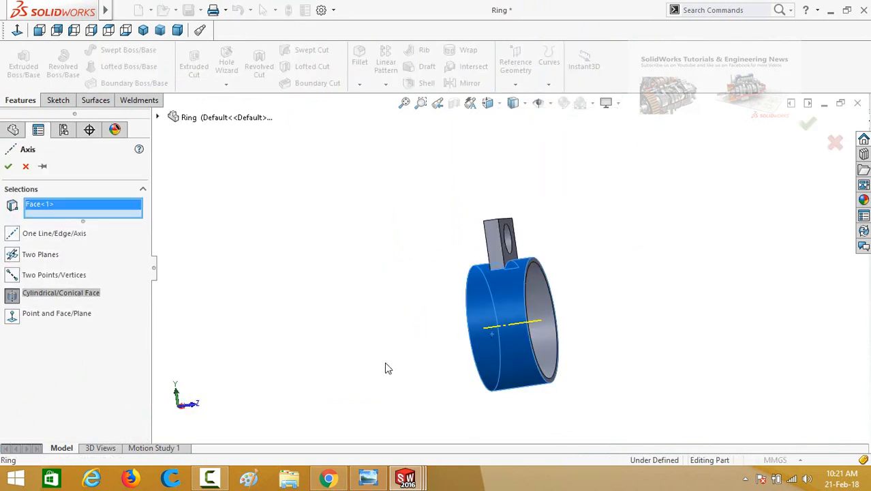
pyautogui.click(8, 166)
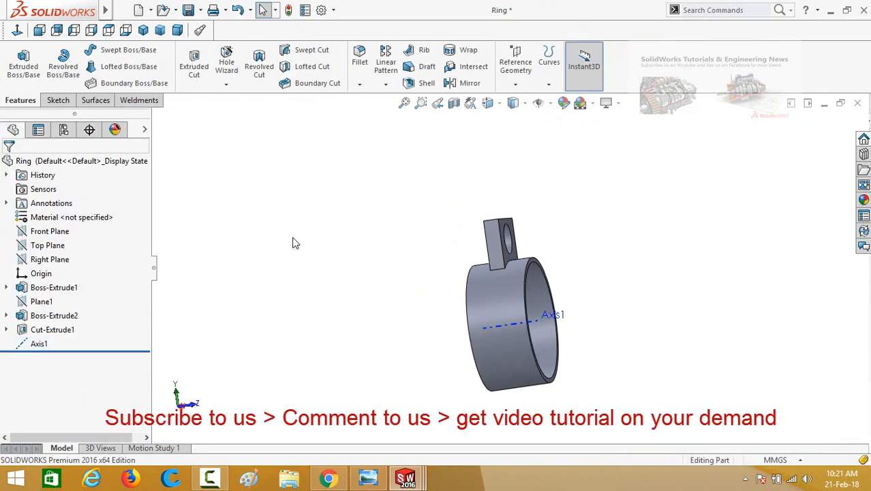
# Start a 3D sketch in the Ring part and place one point at the origin and a second point on the reference axis
pyautogui.moveTo(346, 242); pyautogui.dragTo(320, 225, button='middle')
pyautogui.click(47, 101)
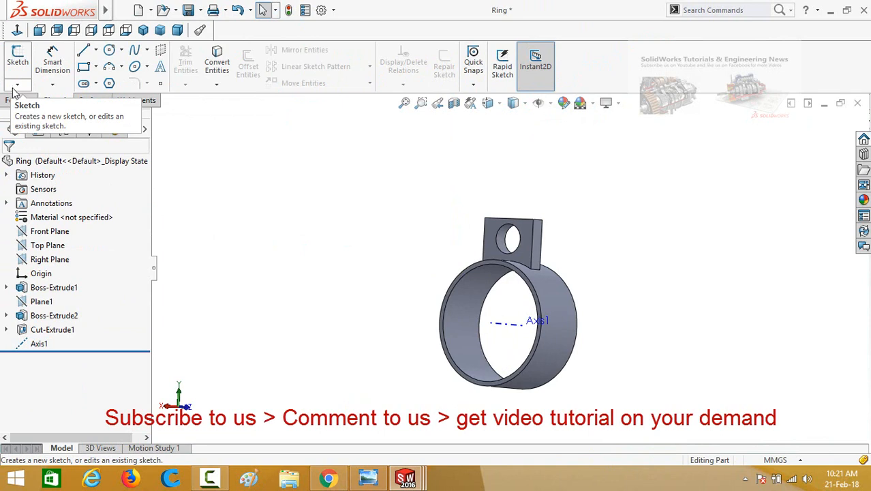
pyautogui.click(17, 86)
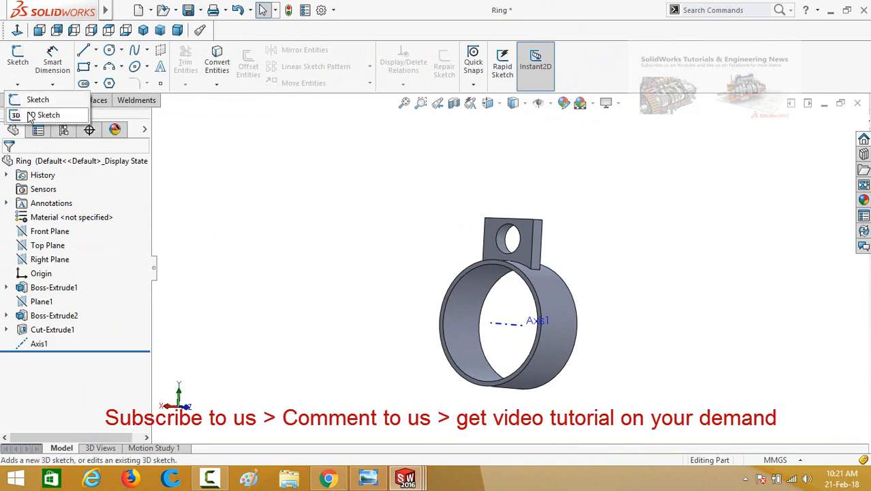
pyautogui.click(34, 113)
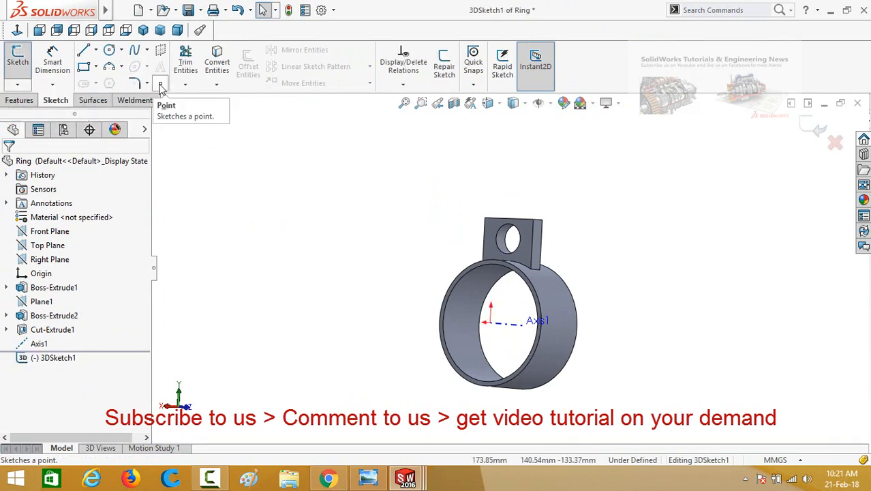
pyautogui.click(161, 85)
pyautogui.moveTo(387, 334); pyautogui.dragTo(675, 368, button='middle')
pyautogui.scroll(-5, 509, 352)
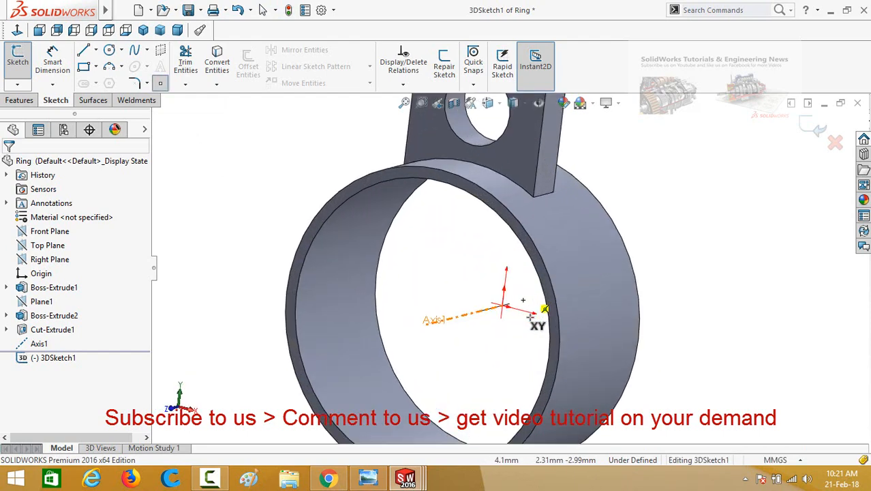
pyautogui.click(497, 302)
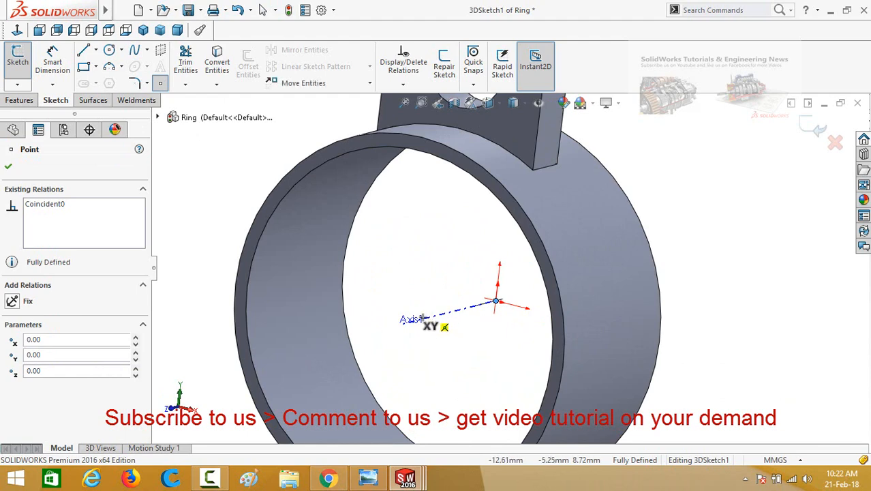
pyautogui.scroll(-3, 423, 318)
pyautogui.click(423, 313)
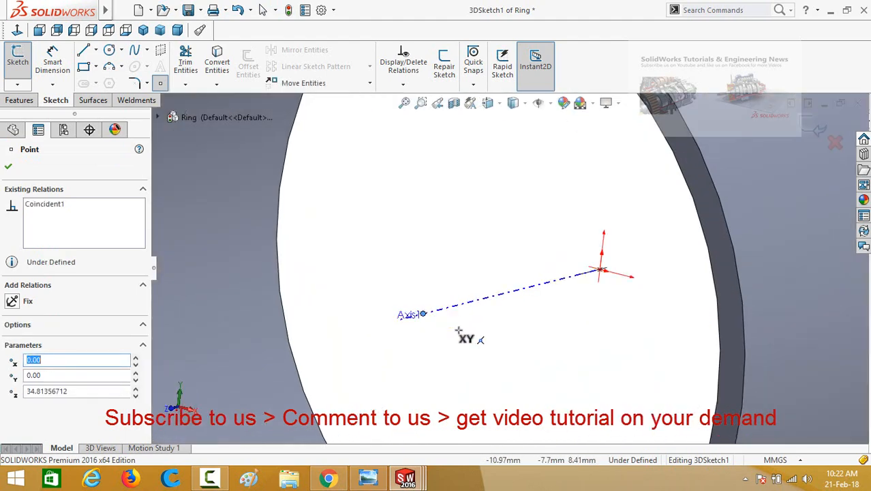
# Dimension the distance between the two axis points as 40 mm and finish the 3D sketch
pyautogui.scroll(3, 502, 317)
pyautogui.moveTo(501, 317); pyautogui.dragTo(479, 295, button='right')
pyautogui.scroll(-2, 558, 286)
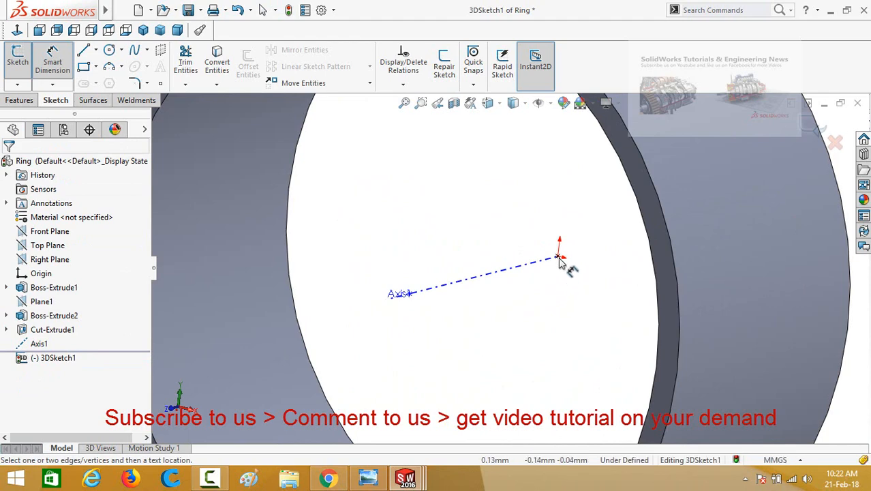
pyautogui.click(559, 258)
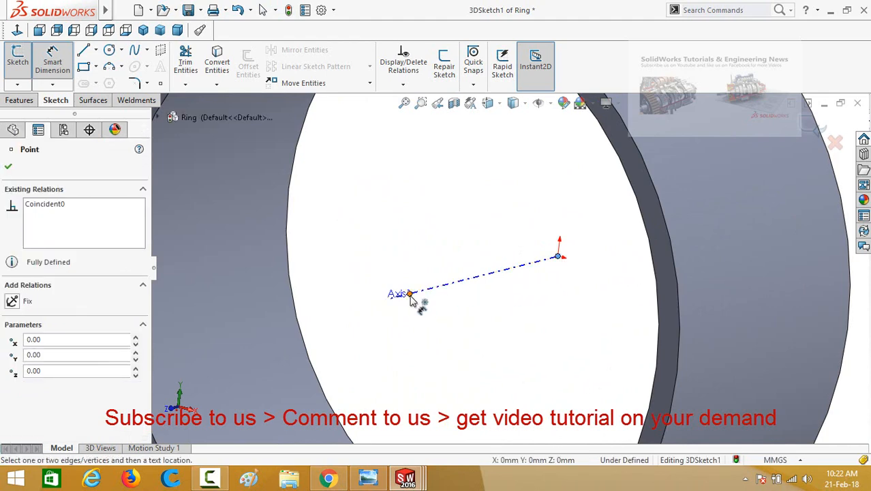
pyautogui.click(410, 294)
pyautogui.click(485, 365)
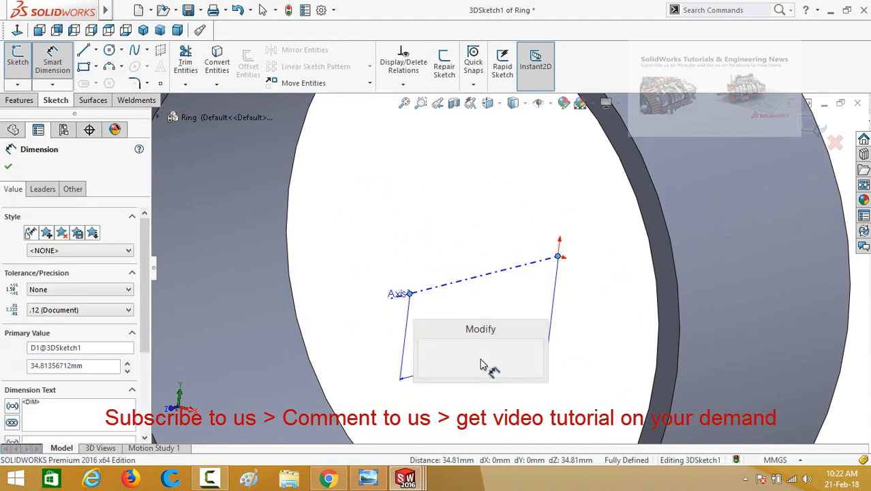
pyautogui.write('40')
pyautogui.press('Return')
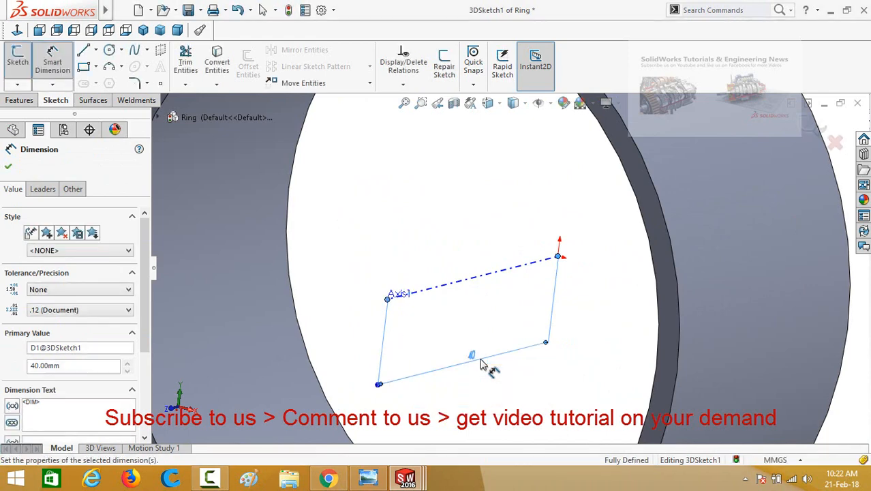
pyautogui.scroll(4, 482, 343)
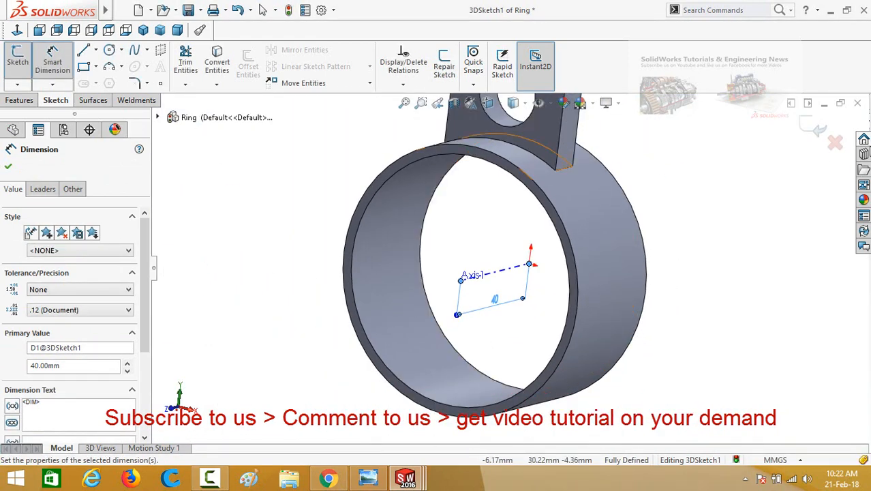
pyautogui.click(810, 131)
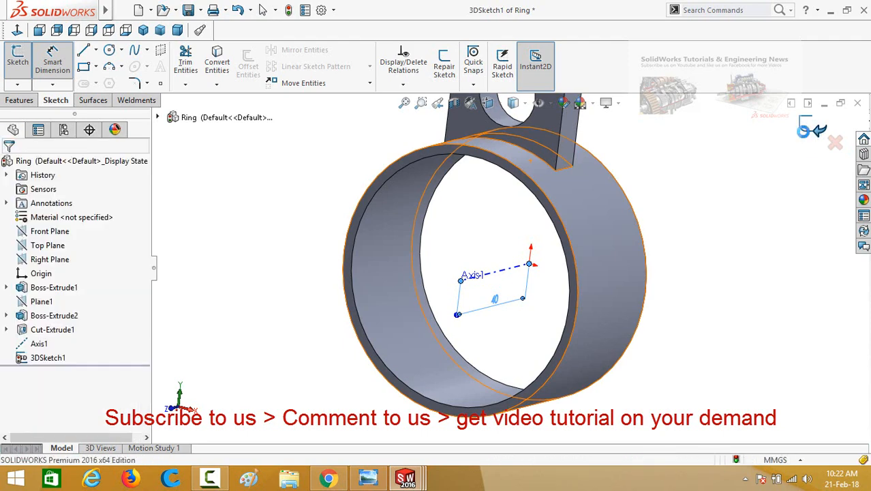
# Return to the Assem1 assembly and update it with the changed Ring part
pyautogui.click(727, 237)
pyautogui.moveTo(727, 238); pyautogui.dragTo(559, 239, button='middle')
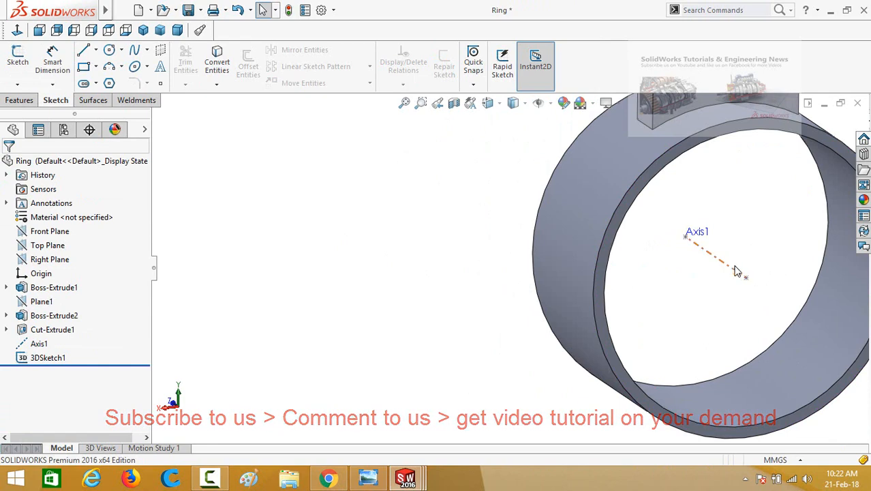
pyautogui.scroll(5, 684, 297)
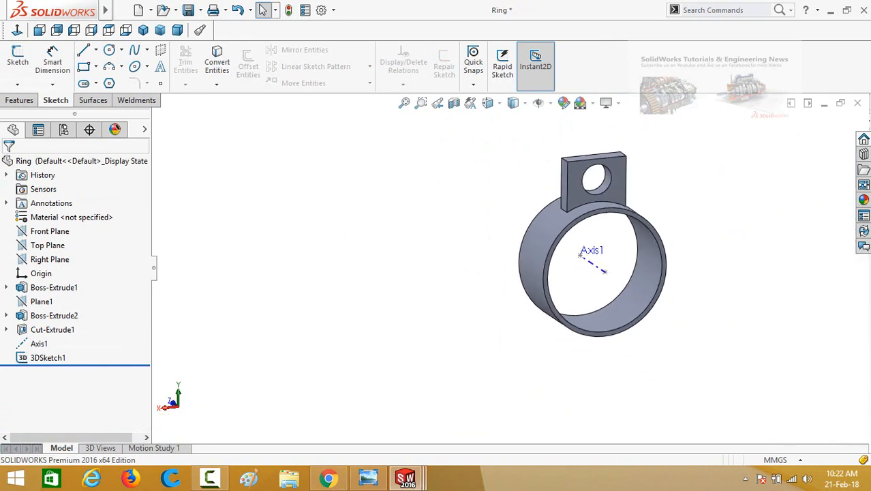
pyautogui.moveTo(405, 477)
pyautogui.click(592, 434)
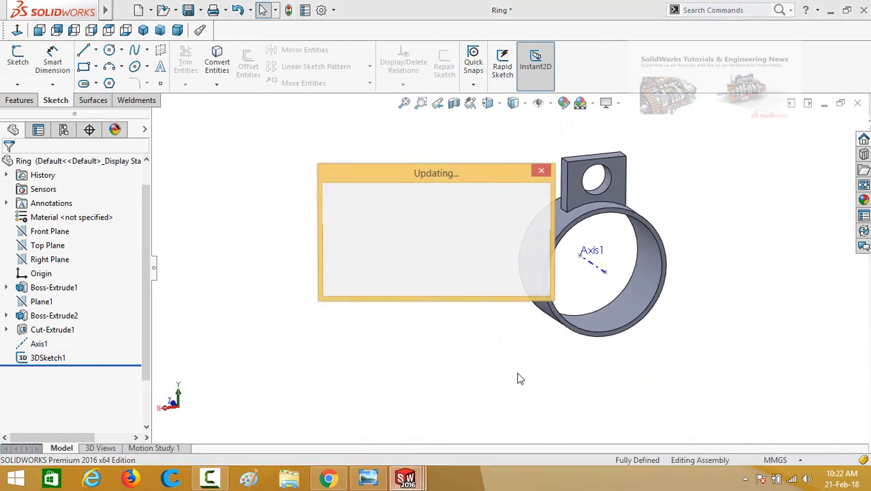
pyautogui.scroll(2, 531, 358)
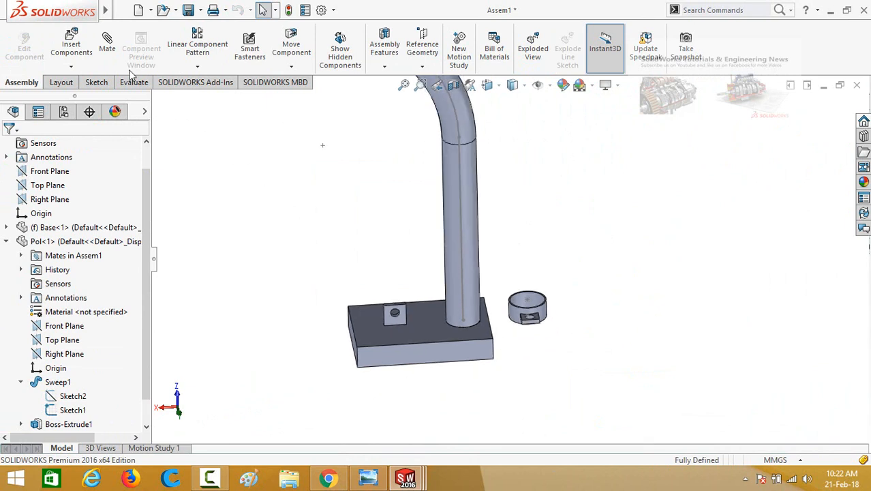
# Start an advanced path mate and pick the ring's upper 3D sketch point on its axis as the component vertex
pyautogui.click(114, 50)
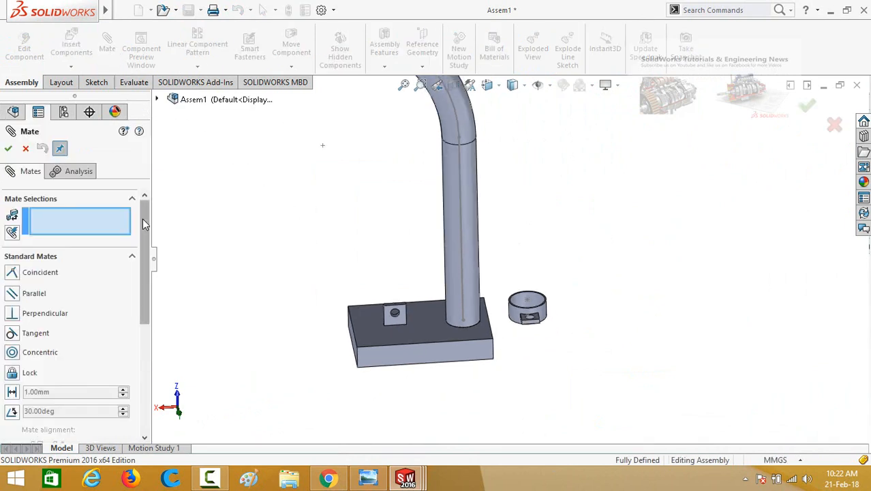
pyautogui.moveTo(142, 219); pyautogui.dragTo(145, 253)
pyautogui.click(29, 295)
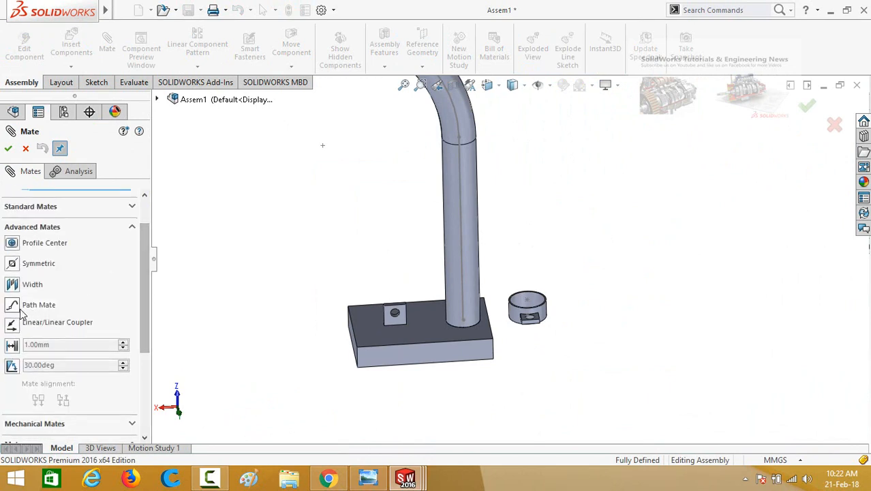
pyautogui.click(15, 306)
pyautogui.moveTo(147, 242); pyautogui.dragTo(146, 223)
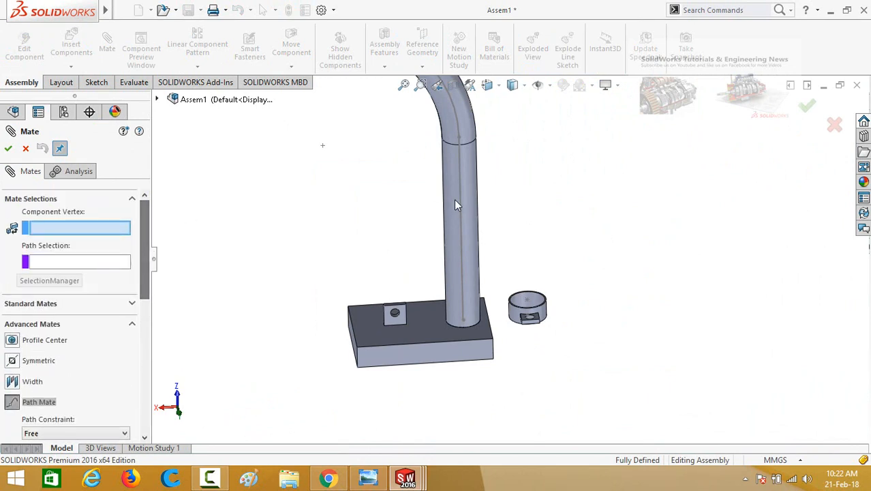
pyautogui.scroll(-5, 537, 261)
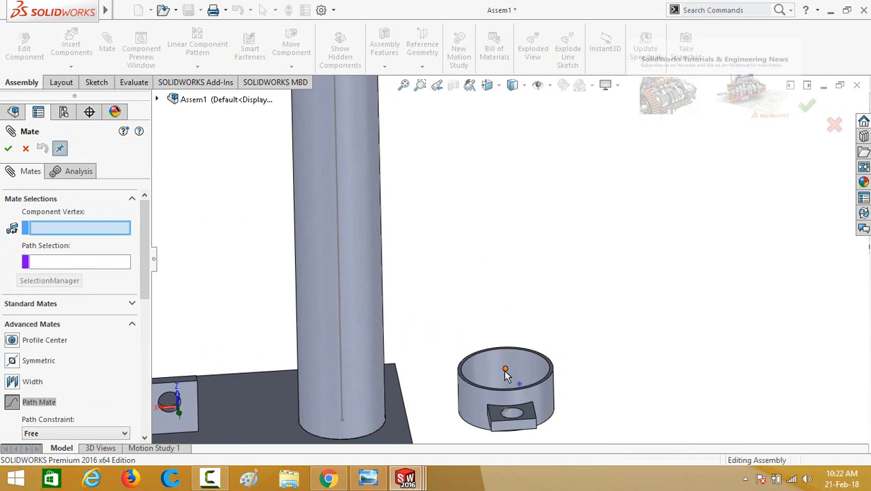
pyautogui.click(505, 372)
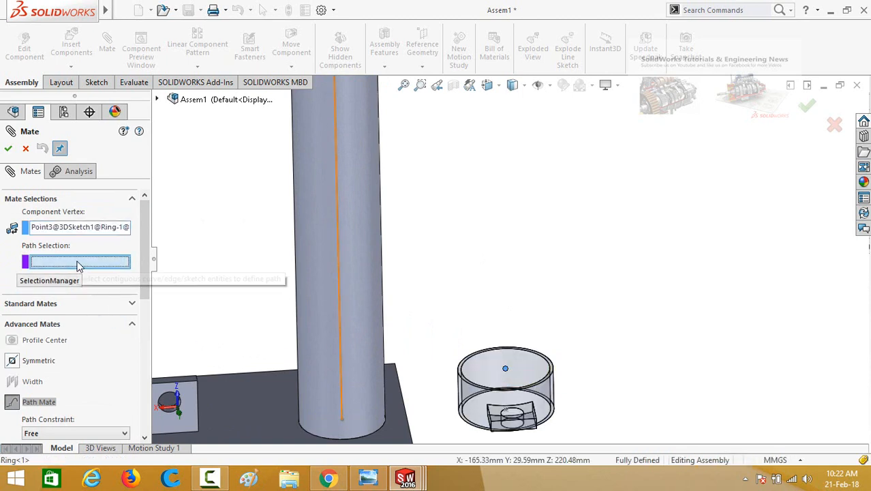
# Choose the pole's full sweep path as an open loop for the path selection and apply the path mate
pyautogui.scroll(4, 205, 258)
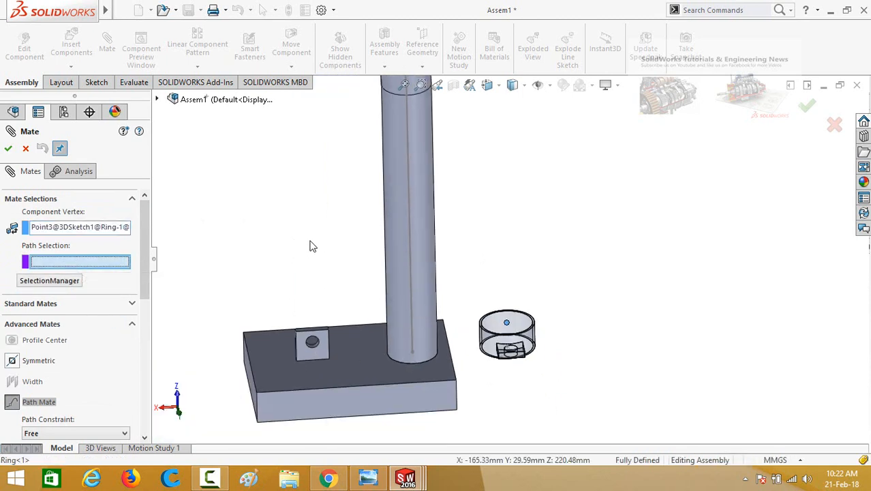
pyautogui.click(41, 281)
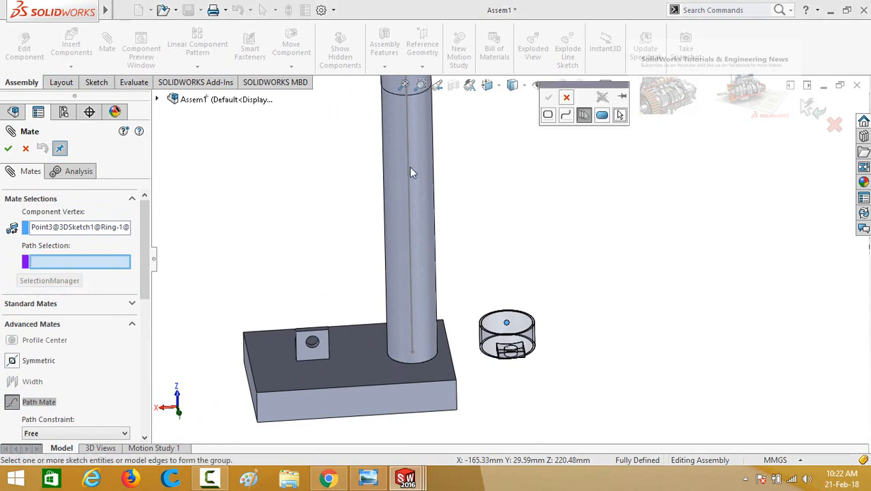
pyautogui.click(567, 115)
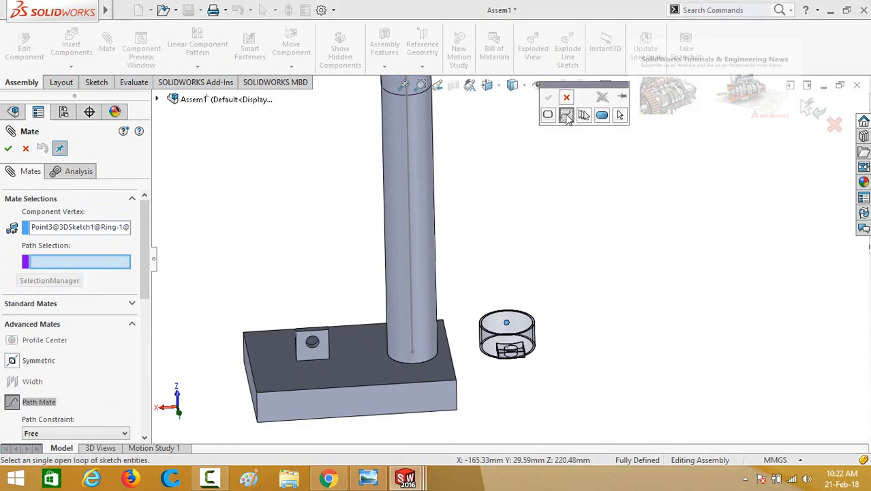
pyautogui.click(411, 217)
pyautogui.scroll(3, 469, 217)
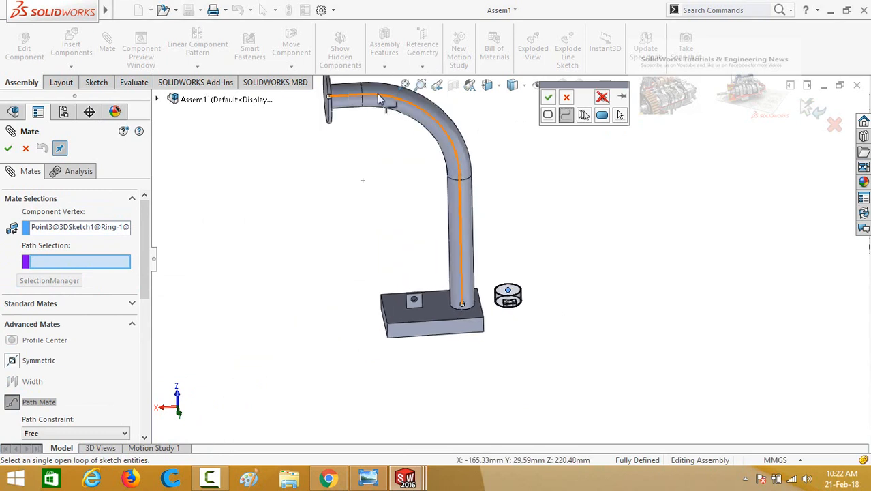
pyautogui.click(549, 99)
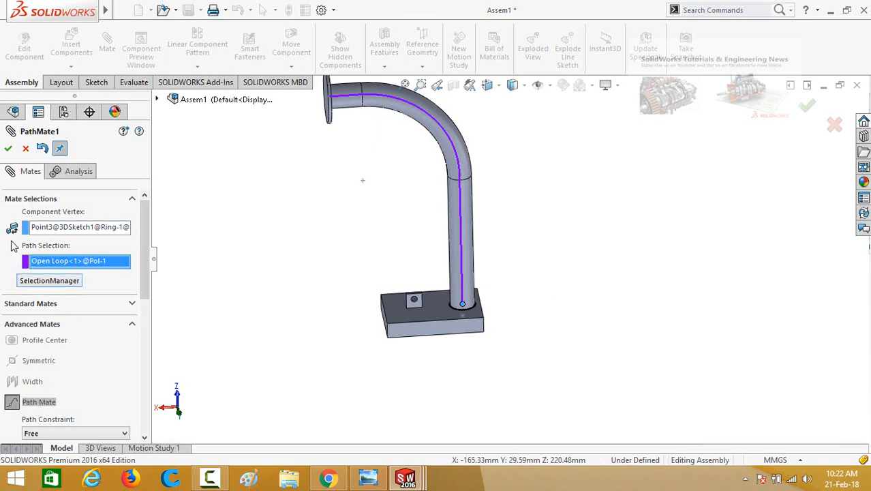
pyautogui.click(8, 149)
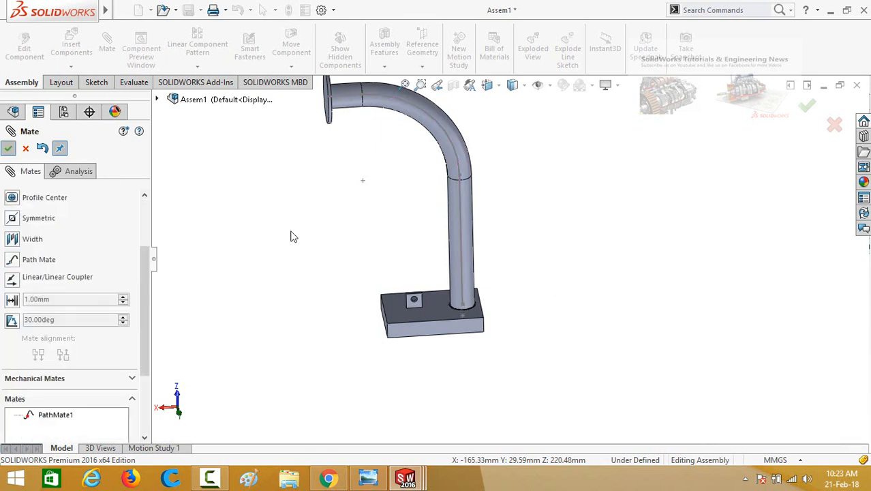
pyautogui.press('Escape')
# Hide the base and move the ring from the pole's lower end up to the middle of its straight section
pyautogui.moveTo(518, 267); pyautogui.dragTo(472, 338, button='middle')
pyautogui.scroll(2, 472, 330)
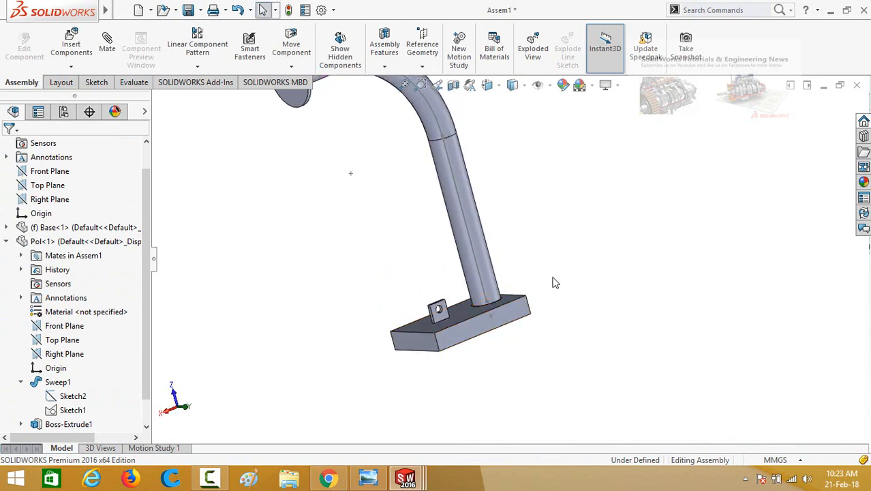
pyautogui.scroll(-4, 431, 342)
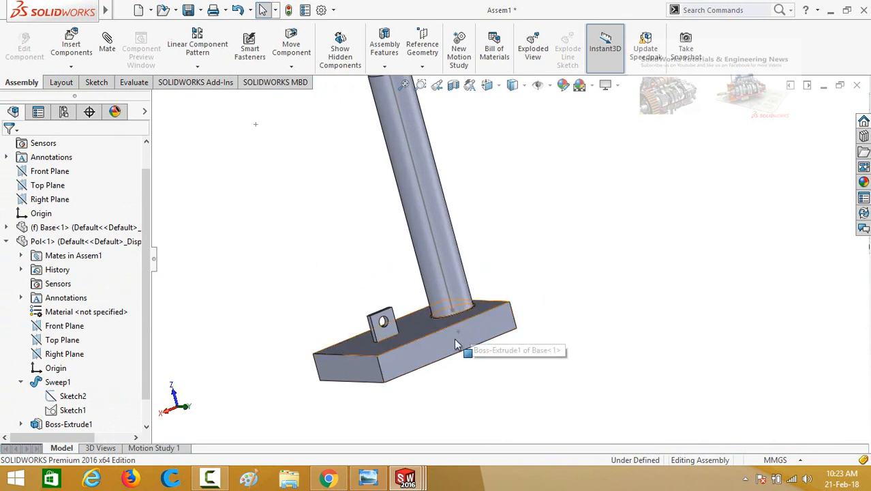
pyautogui.click(424, 366)
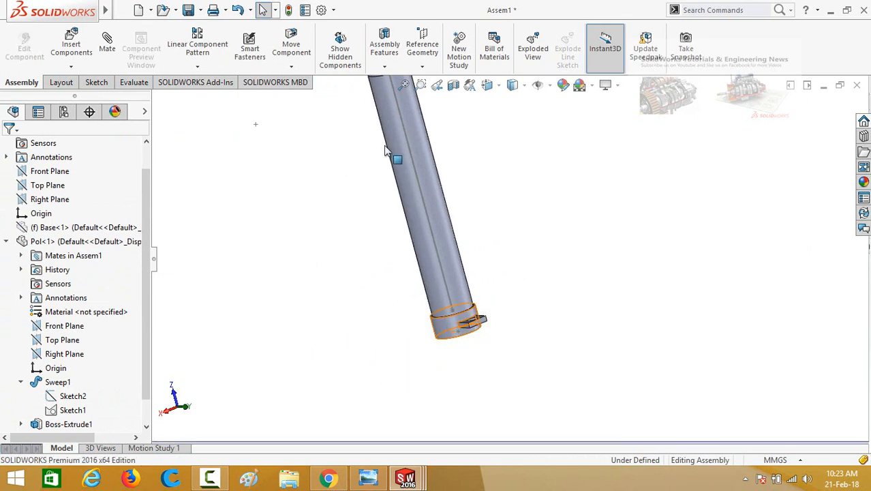
pyautogui.moveTo(385, 150); pyautogui.dragTo(336, 320)
pyautogui.click(337, 319)
pyautogui.moveTo(439, 325); pyautogui.dragTo(351, 131)
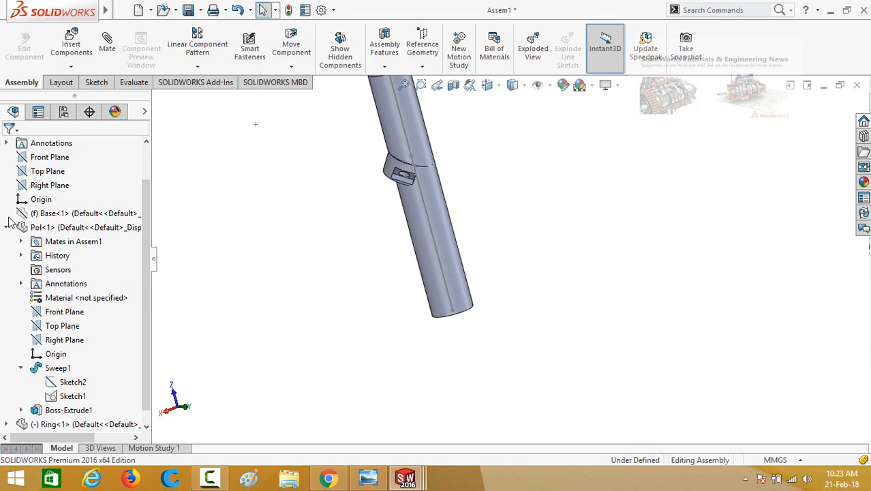
# Show the hidden base component again
pyautogui.click(58, 213)
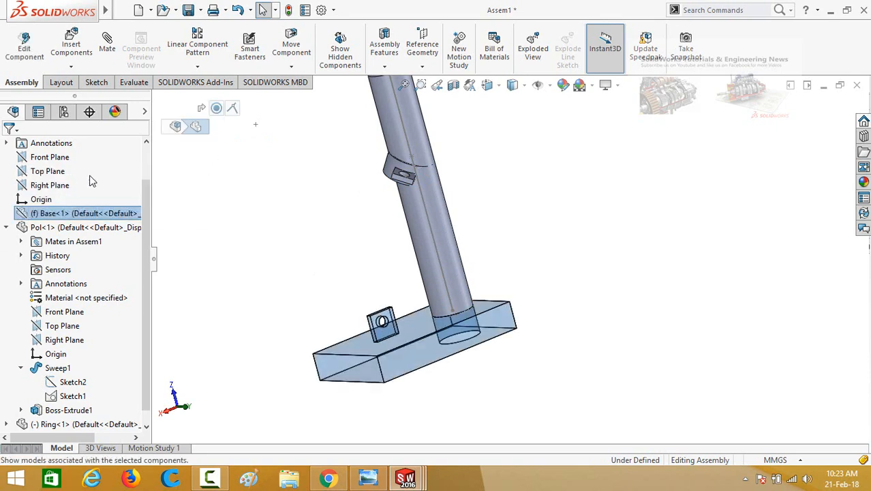
pyautogui.click(92, 181)
pyautogui.click(335, 246)
# Move and tilt the ring on the pole's straight section to test the freedom left by the single path mate
pyautogui.moveTo(334, 247)
pyautogui.mouseDown(button='middle')
pyautogui.moveTo(346, 270)
pyautogui.moveTo(342, 245)
pyautogui.moveTo(327, 252)
pyautogui.mouseUp(button='middle')
pyautogui.moveTo(394, 160); pyautogui.dragTo(341, 171)
pyautogui.press('f')
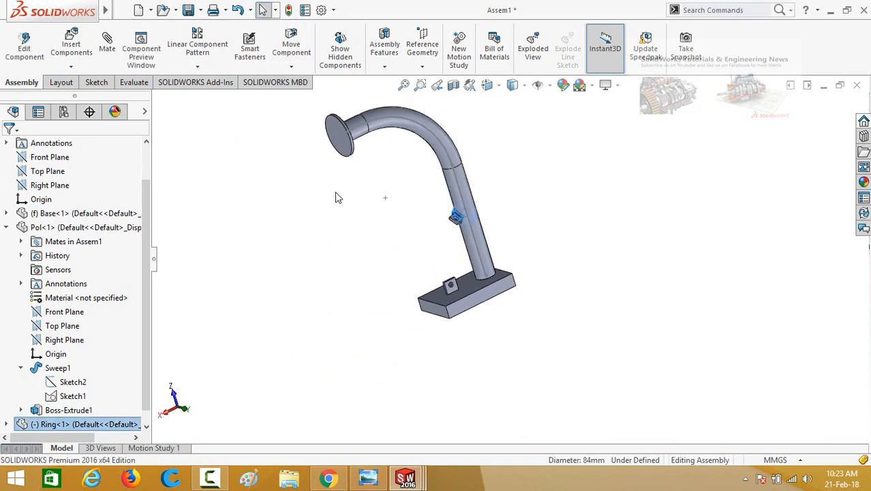
pyautogui.moveTo(336, 194); pyautogui.dragTo(395, 199, button='middle')
pyautogui.scroll(-3, 429, 215)
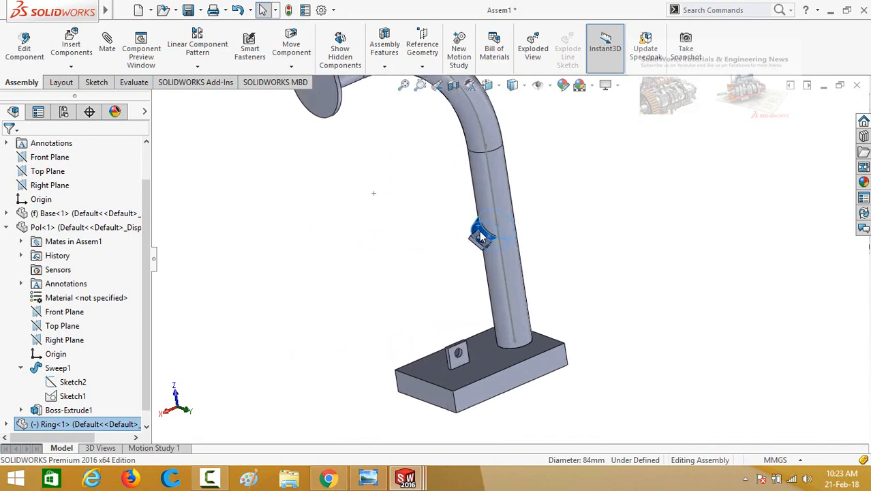
pyautogui.moveTo(477, 232); pyautogui.dragTo(499, 220)
pyautogui.scroll(-3, 440, 251)
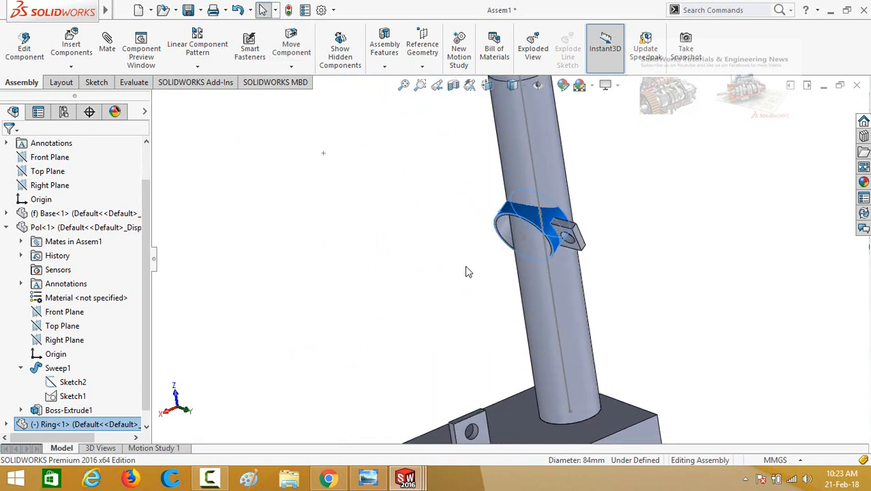
pyautogui.moveTo(466, 268); pyautogui.dragTo(455, 264, button='middle')
pyautogui.click(455, 264)
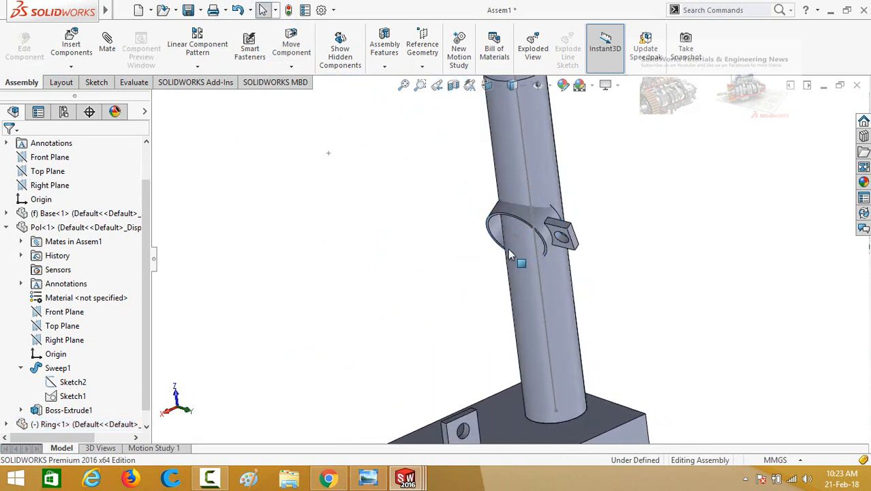
pyautogui.click(538, 274)
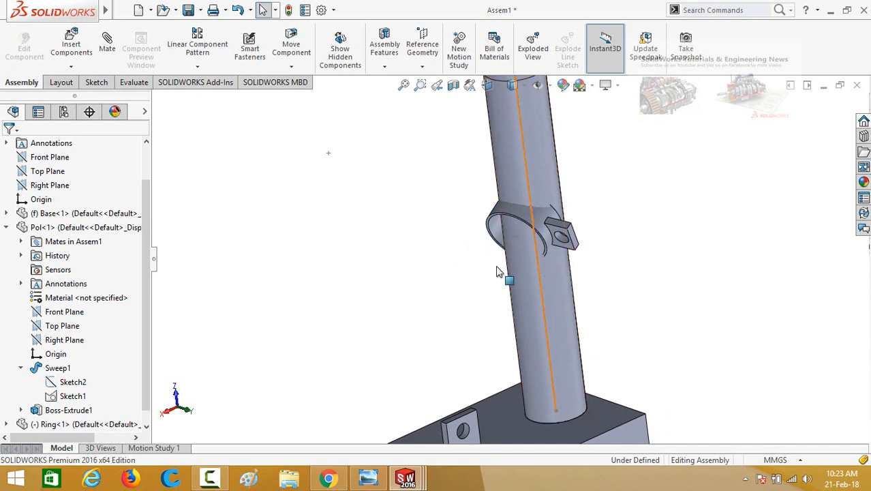
# Start a second path mate and pick the ring's other 3D sketch point as the component vertex
pyautogui.click(103, 41)
pyautogui.moveTo(142, 268); pyautogui.dragTo(134, 411)
pyautogui.click(32, 249)
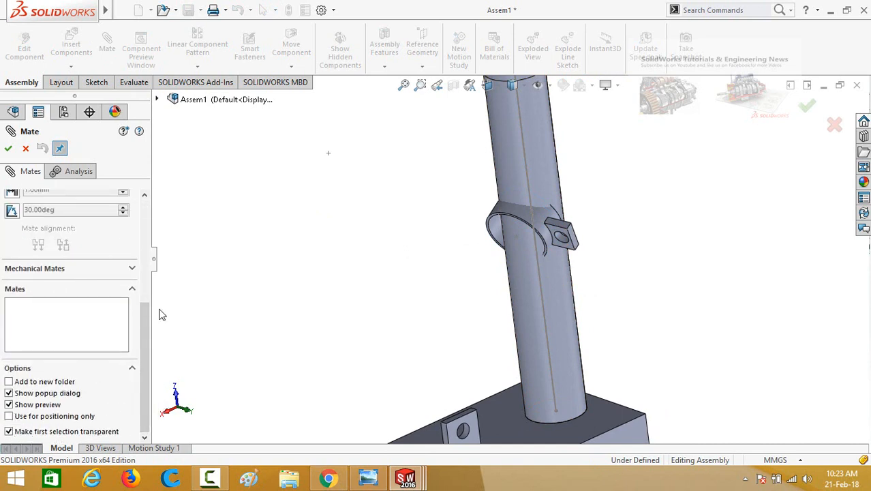
pyautogui.scroll(3, 10, 292)
pyautogui.click(11, 292)
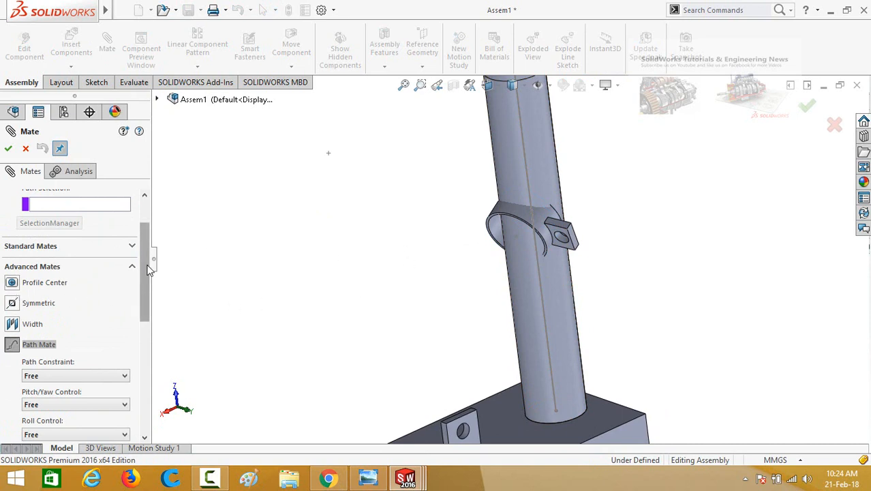
pyautogui.scroll(3, 64, 227)
pyautogui.scroll(-2, 608, 253)
pyautogui.moveTo(542, 249); pyautogui.dragTo(489, 236, button='middle')
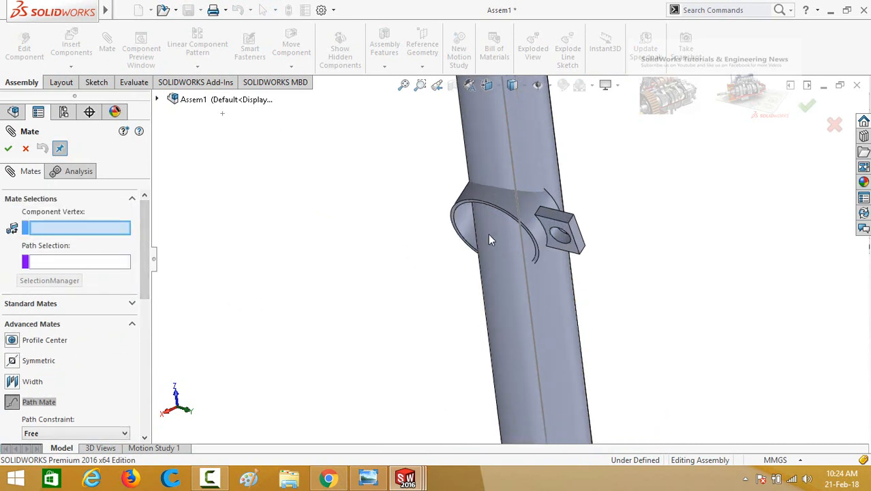
pyautogui.click(495, 235)
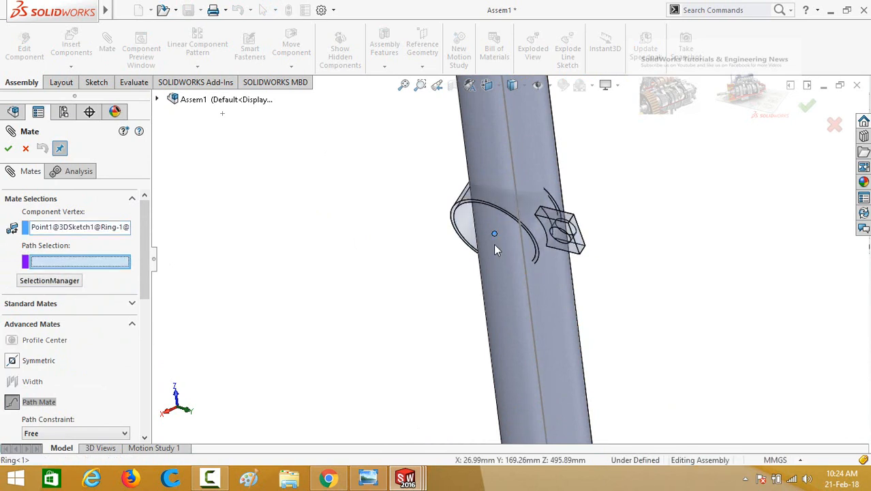
# Choose the pole's sweep path as an open loop for the second point, apply the path mate and finish mating
pyautogui.click(43, 283)
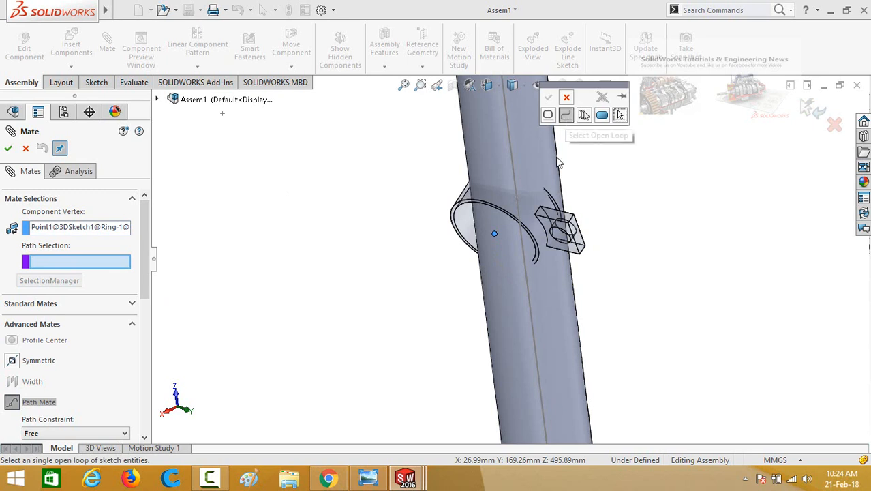
pyautogui.click(525, 263)
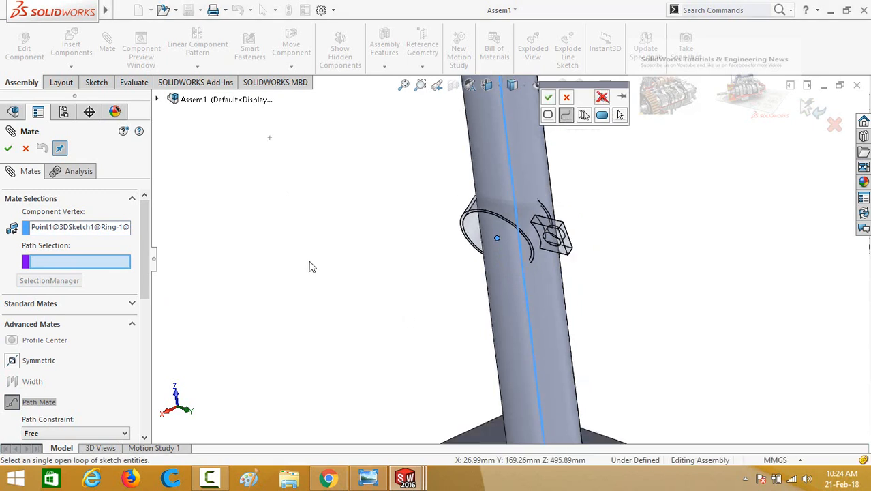
pyautogui.press('f')
pyautogui.click(548, 96)
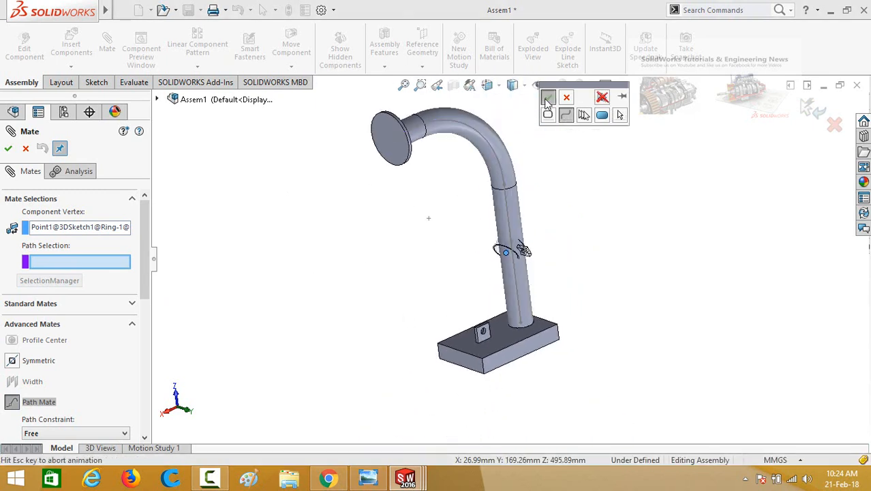
pyautogui.click(9, 150)
pyautogui.click(8, 149)
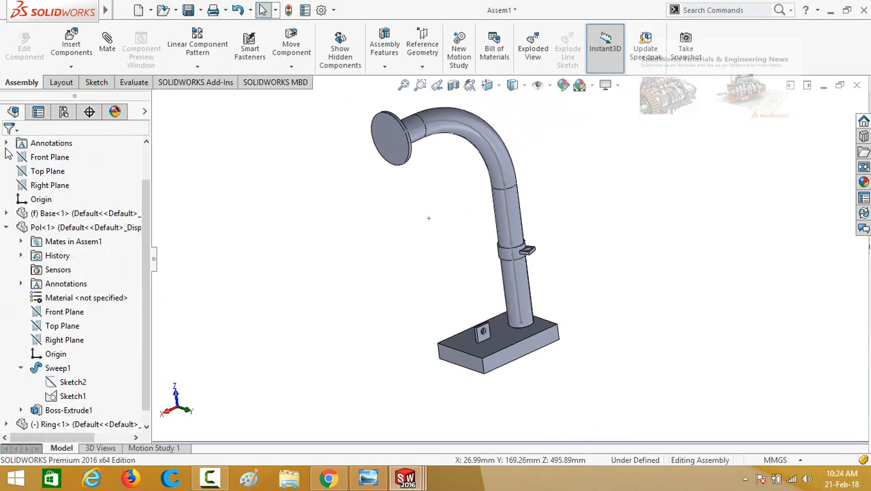
# Slide the ring along the pole through the bend and back down to the base to test both path mates
pyautogui.moveTo(447, 272); pyautogui.dragTo(388, 159)
pyautogui.click(489, 183)
pyautogui.scroll(2, 477, 185)
pyautogui.moveTo(467, 185)
pyautogui.mouseDown(button='middle')
pyautogui.moveTo(425, 240)
pyautogui.moveTo(472, 196)
pyautogui.mouseUp(button='middle')
pyautogui.scroll(-3, 466, 180)
pyautogui.moveTo(443, 170); pyautogui.dragTo(639, 356)
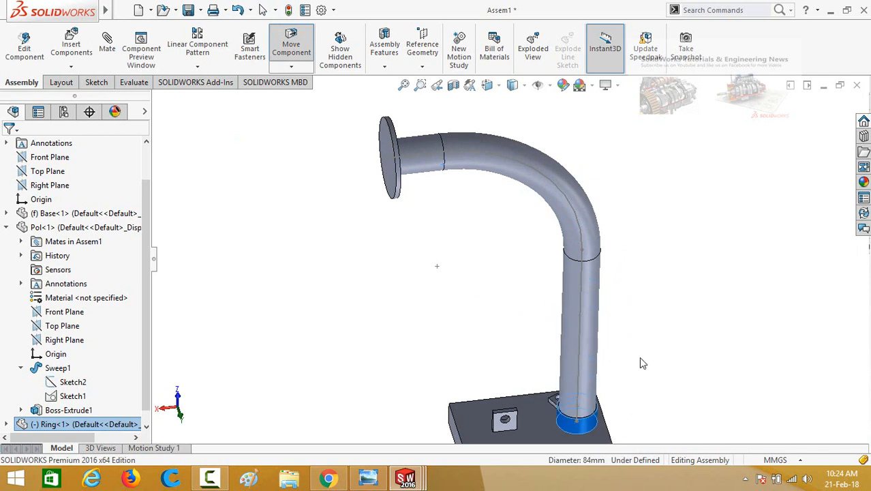
# Move the ring along the pole to a position just above the base plate
pyautogui.scroll(1, 631, 354)
pyautogui.moveTo(582, 401); pyautogui.dragTo(641, 417)
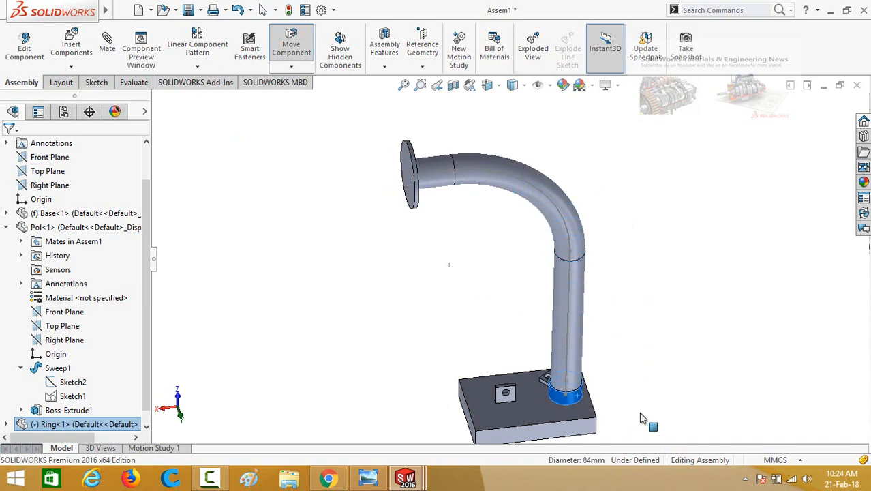
pyautogui.moveTo(658, 366); pyautogui.dragTo(607, 362)
pyautogui.scroll(-3, 613, 365)
pyautogui.scroll(3, 621, 368)
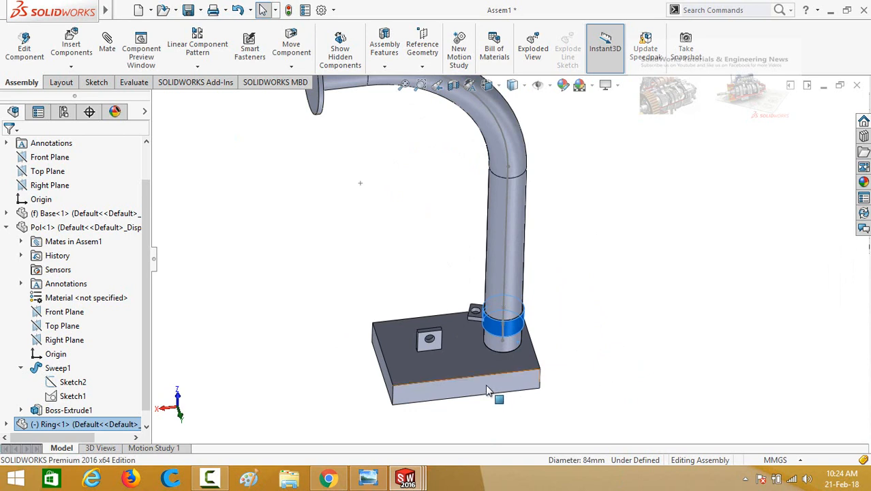
# Try turning the ring about the pole by its lug, close to the lug on the base plate
pyautogui.scroll(-2, 487, 391)
pyautogui.scroll(-1, 460, 242)
pyautogui.scroll(-1, 455, 278)
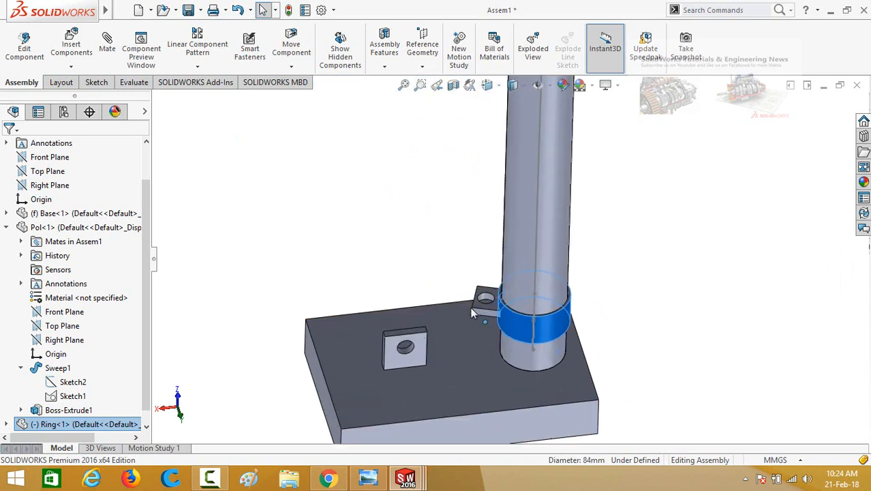
pyautogui.scroll(-1, 477, 305)
pyautogui.moveTo(479, 297); pyautogui.dragTo(411, 341)
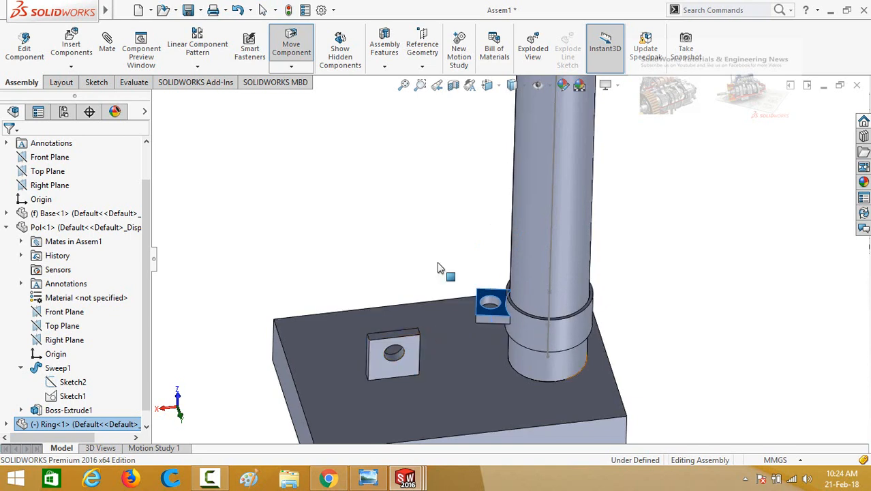
pyautogui.moveTo(445, 278)
pyautogui.mouseDown(button='middle')
pyautogui.moveTo(447, 206)
pyautogui.moveTo(446, 264)
pyautogui.mouseUp(button='middle')
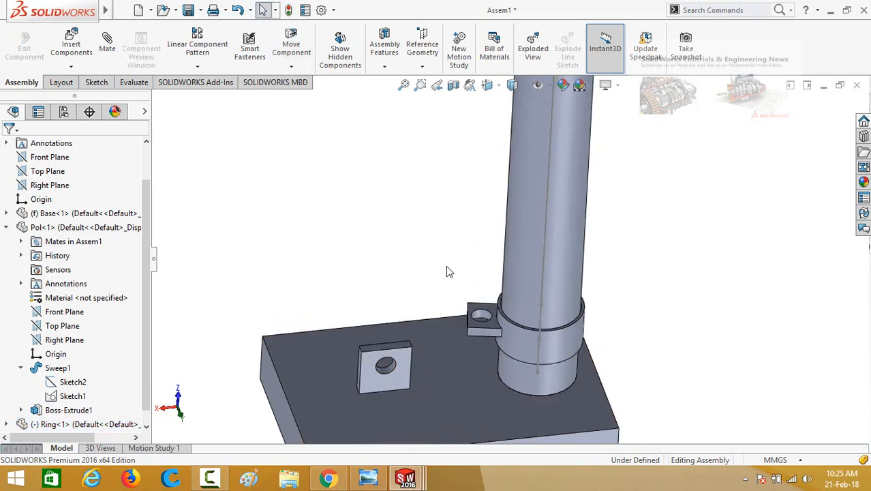
# Add a parallel mate between the 10 mm thickness edge of the base plate's lug and the end face of the ring's lug
pyautogui.click(410, 345)
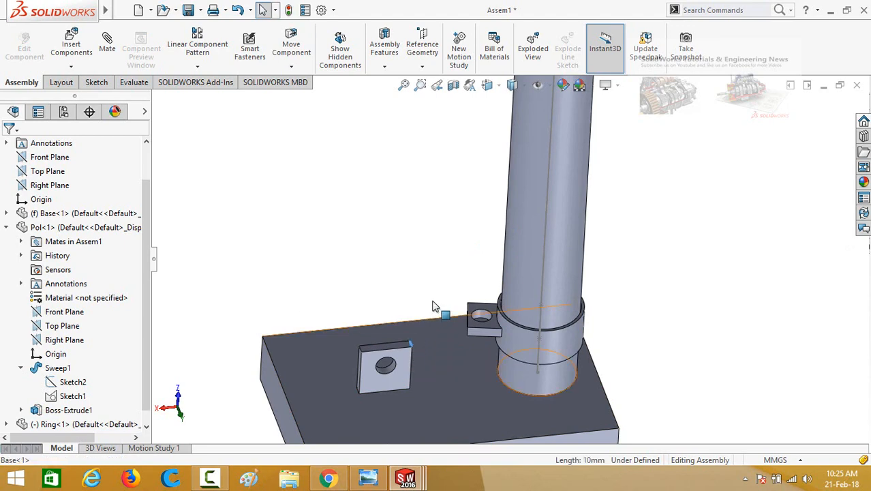
pyautogui.moveTo(451, 305); pyautogui.dragTo(442, 355, button='middle')
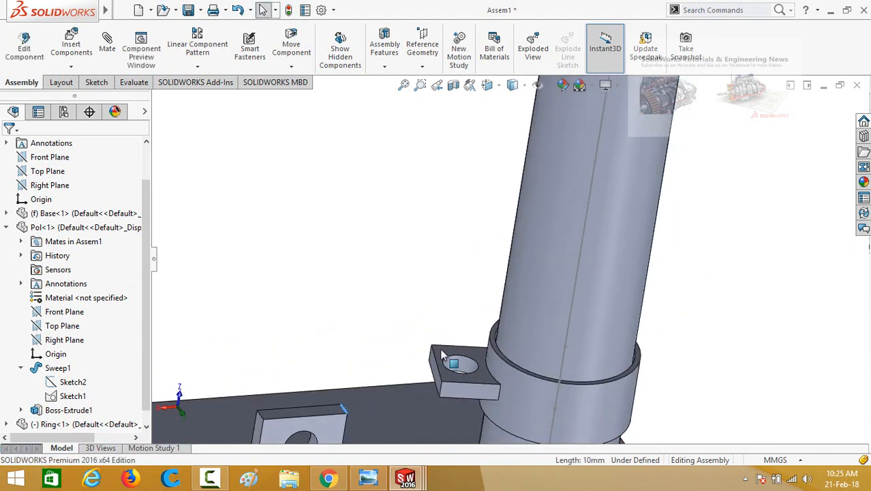
pyautogui.click(434, 370)
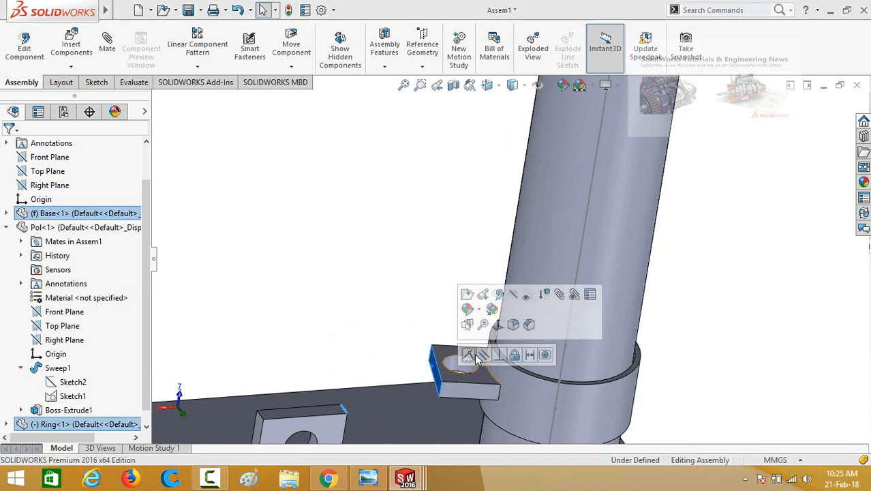
pyautogui.click(484, 355)
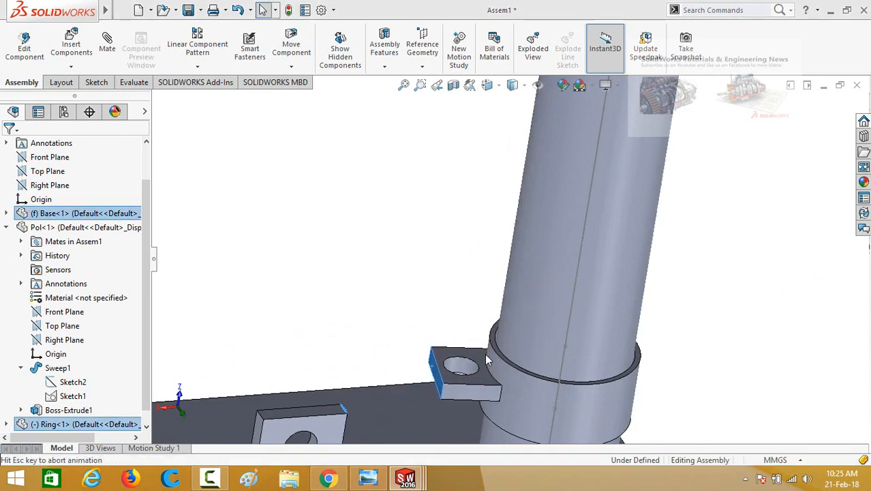
pyautogui.scroll(3, 416, 279)
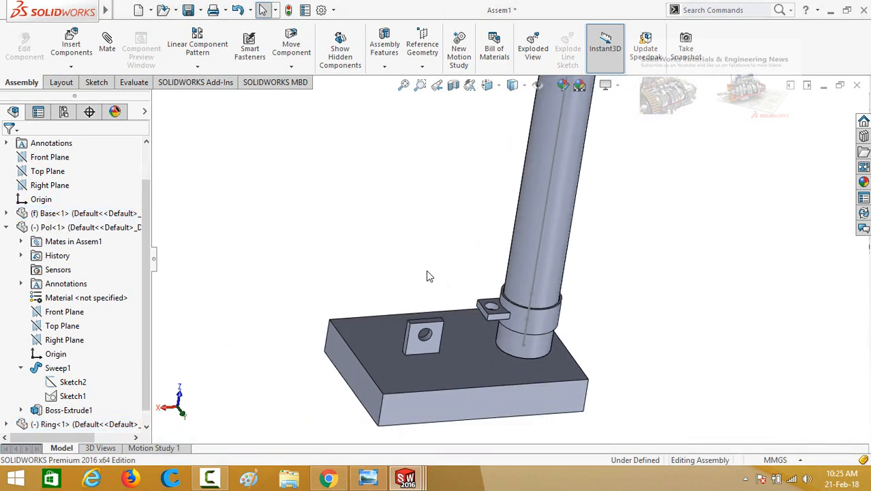
# Slide the ring along the pole to test the parallel mate, leaving it on the straight end beside the flange
pyautogui.moveTo(521, 326); pyautogui.dragTo(531, 132)
pyautogui.scroll(4, 429, 242)
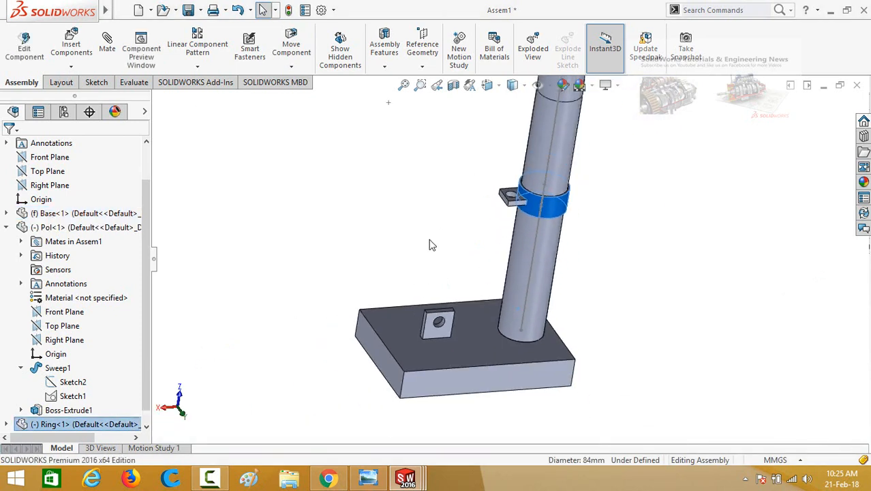
pyautogui.scroll(-2, 475, 214)
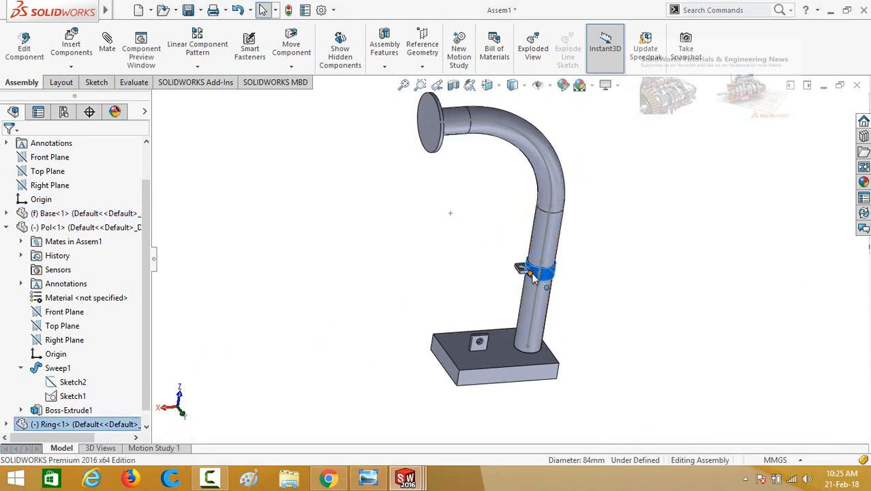
pyautogui.moveTo(537, 276); pyautogui.dragTo(424, 135)
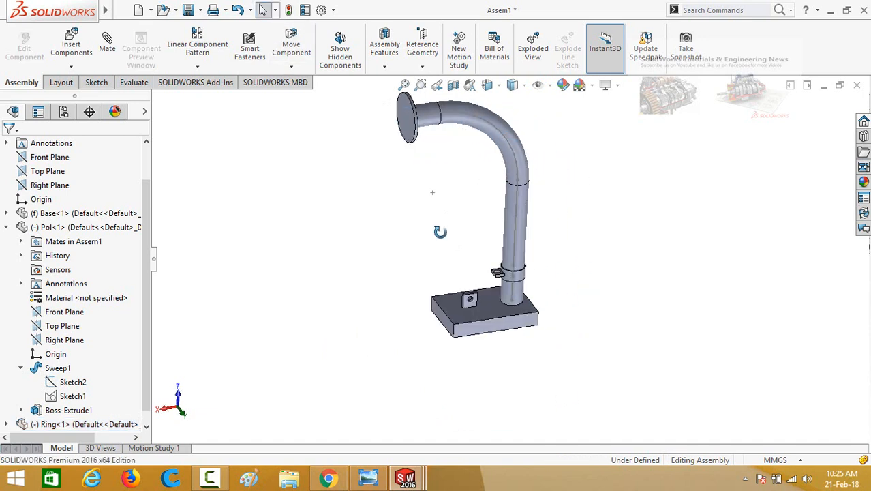
pyautogui.moveTo(440, 231); pyautogui.dragTo(444, 221, button='middle')
pyautogui.scroll(-1, 461, 200)
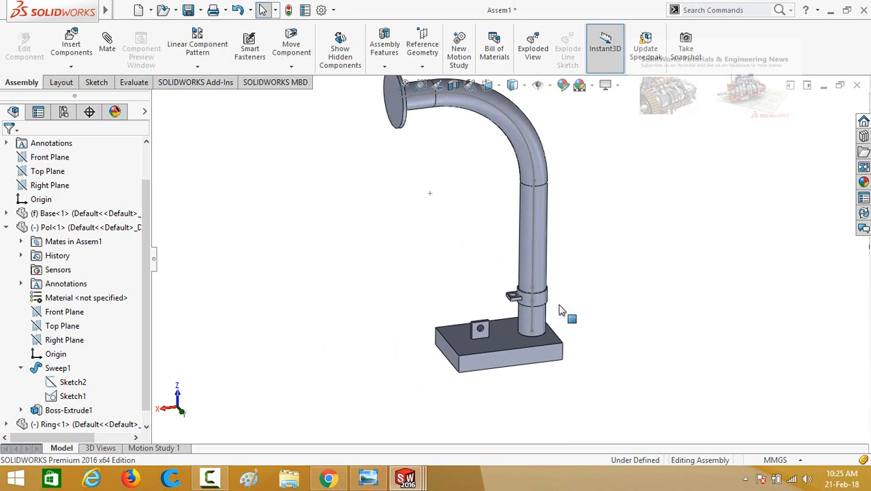
pyautogui.moveTo(520, 308); pyautogui.dragTo(436, 105)
pyautogui.click(370, 186)
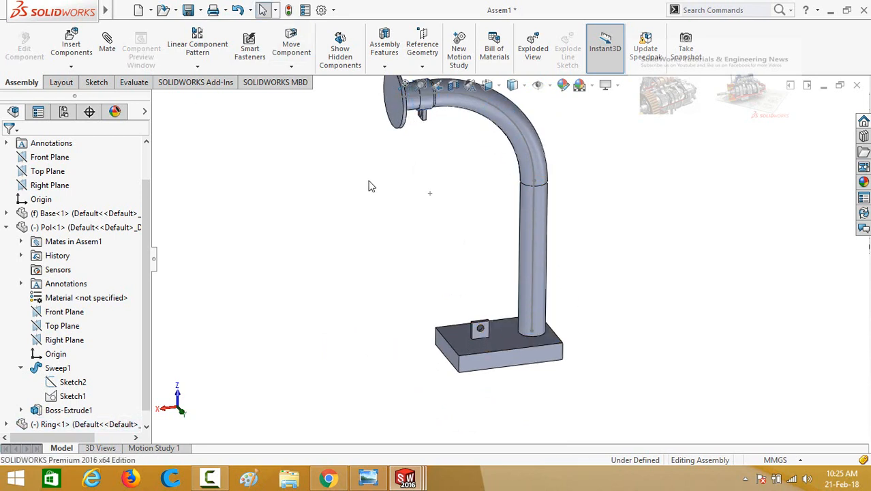
# Draw a line in a new 3D sketch from the ring lug's hole centre to the base lug's hole centre and exit the sketch
pyautogui.click(97, 82)
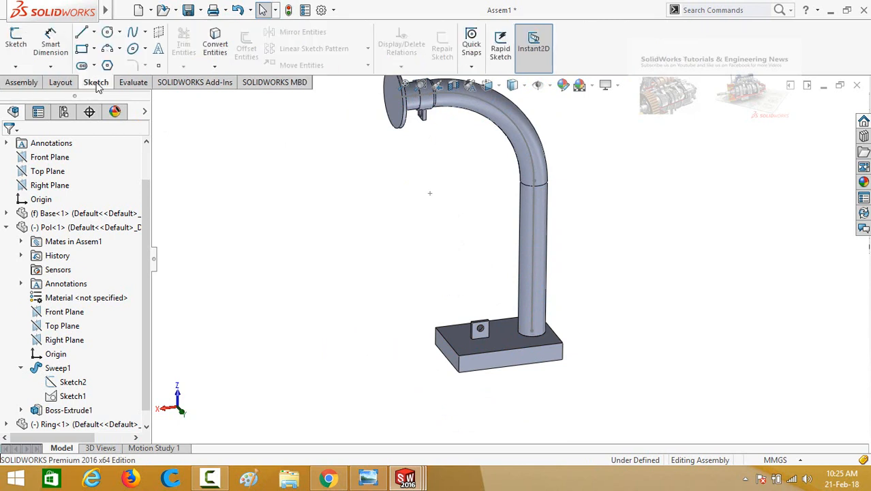
pyautogui.click(16, 68)
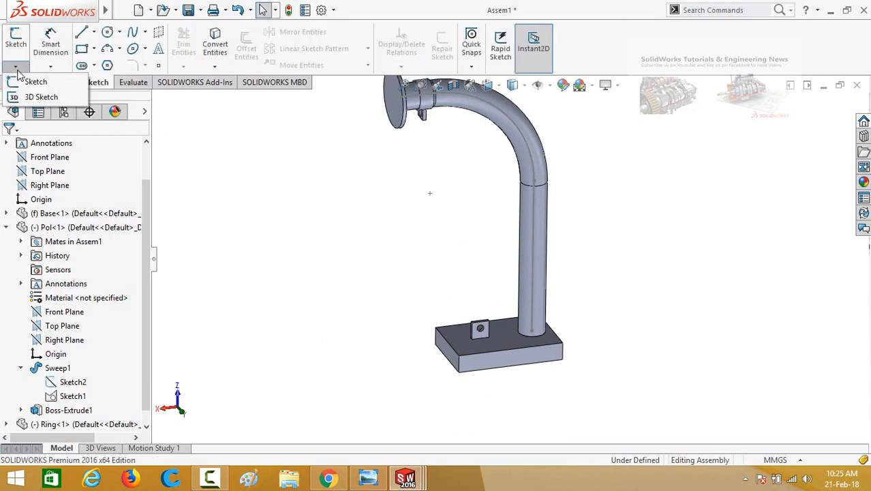
pyautogui.click(41, 97)
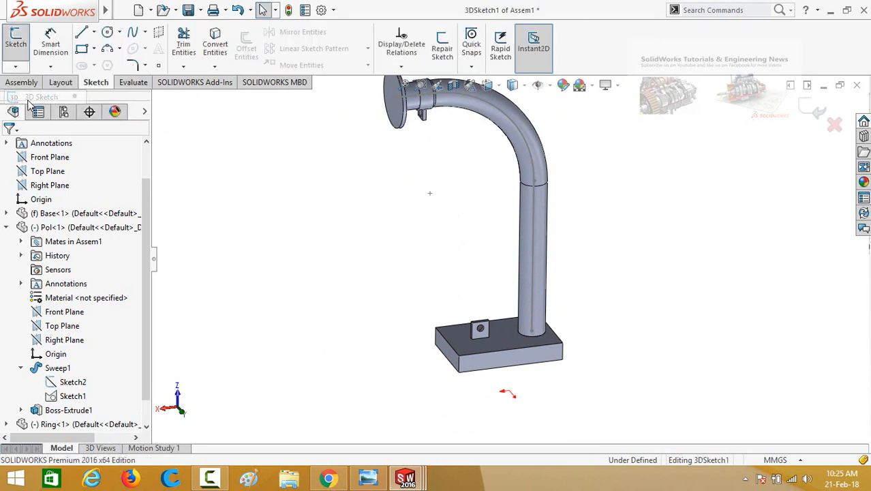
pyautogui.click(81, 35)
pyautogui.scroll(-5, 429, 160)
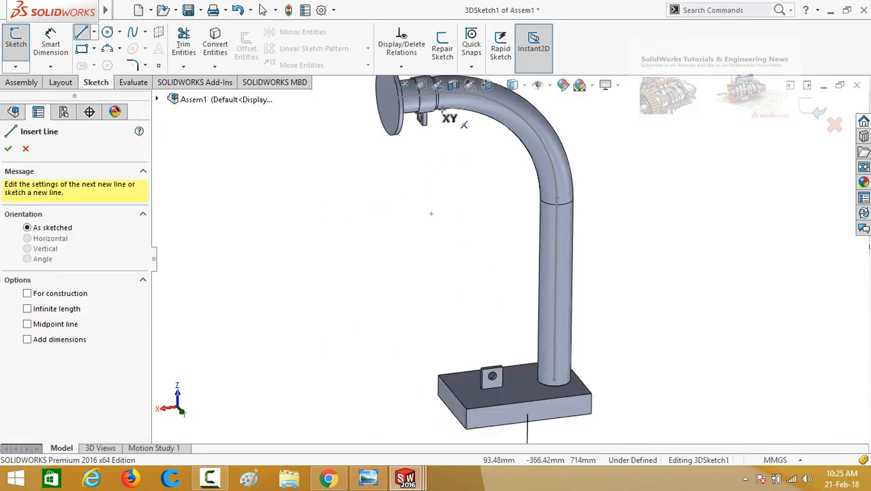
pyautogui.scroll(-2, 424, 161)
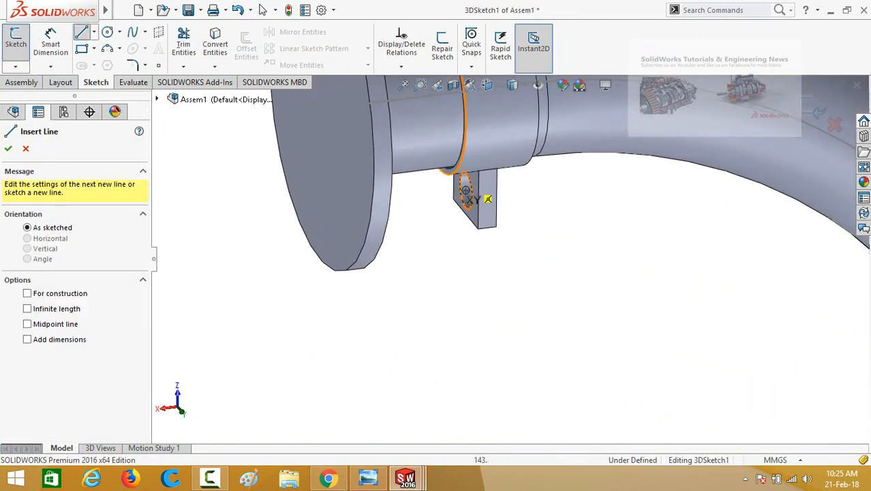
pyautogui.click(470, 224)
pyautogui.scroll(5, 472, 311)
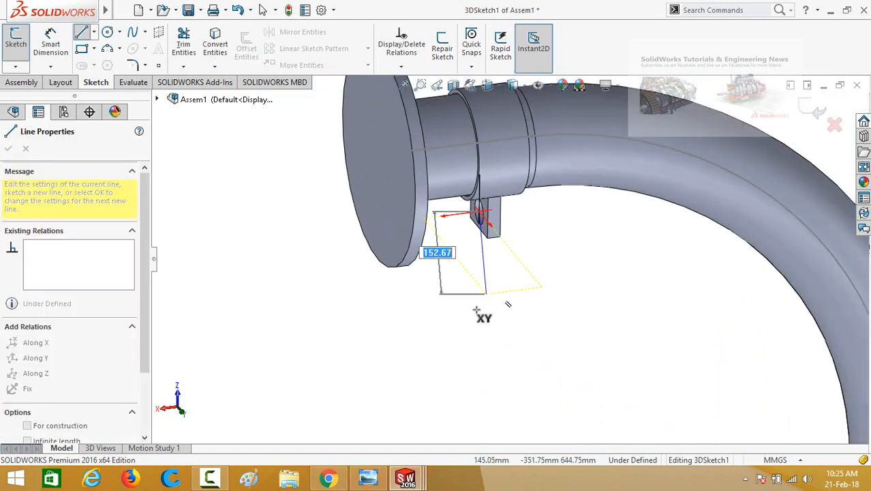
pyautogui.scroll(-6, 528, 348)
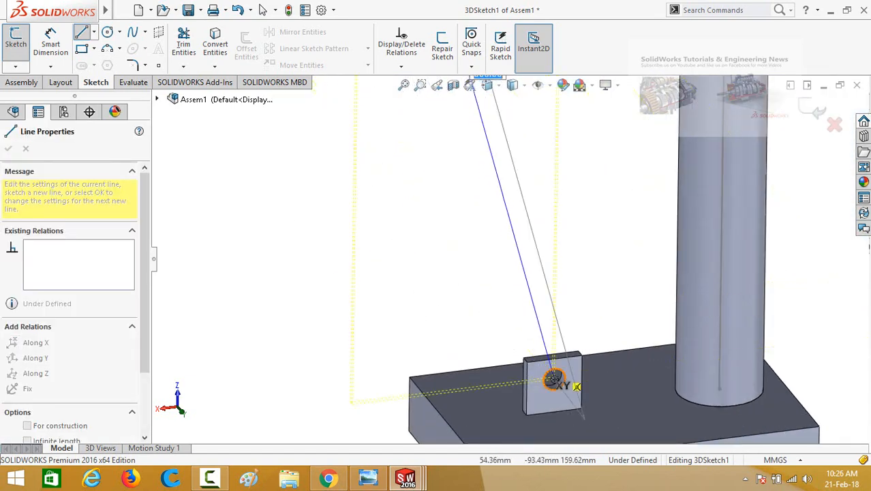
pyautogui.click(554, 379)
pyautogui.press('Escape')
pyautogui.scroll(6, 503, 298)
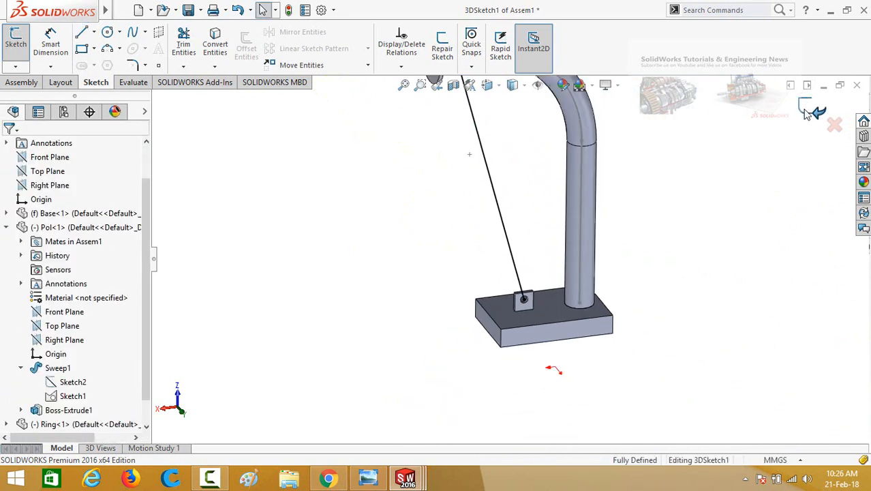
pyautogui.click(808, 114)
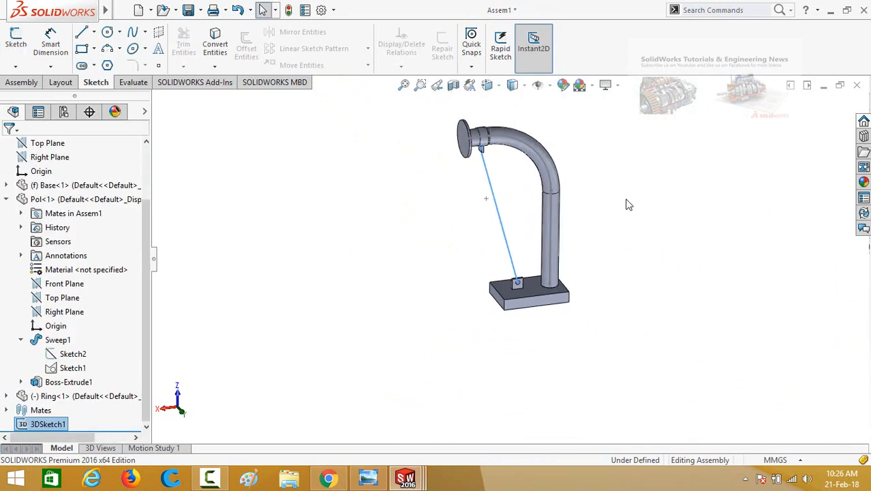
# Move the ring into the middle of the pole's bend and rebuild the assembly to update the 3D sketch line
pyautogui.scroll(-5, 505, 157)
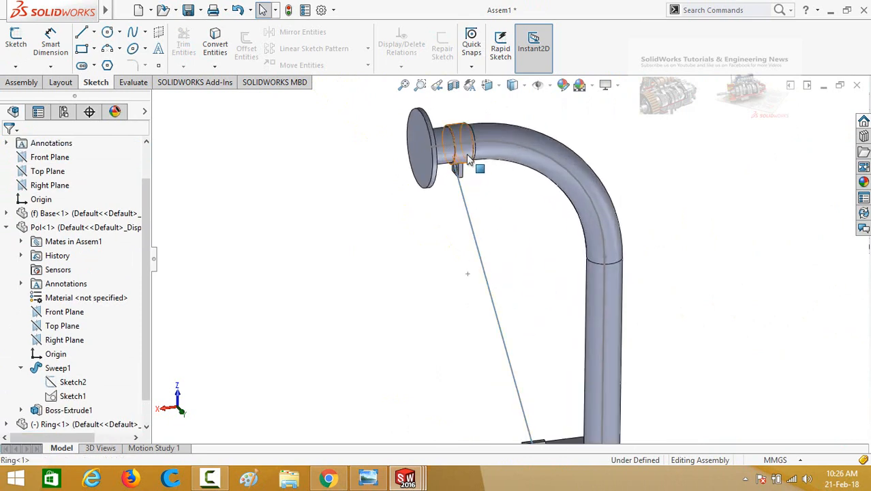
pyautogui.click(477, 161)
pyautogui.moveTo(483, 160); pyautogui.dragTo(579, 202)
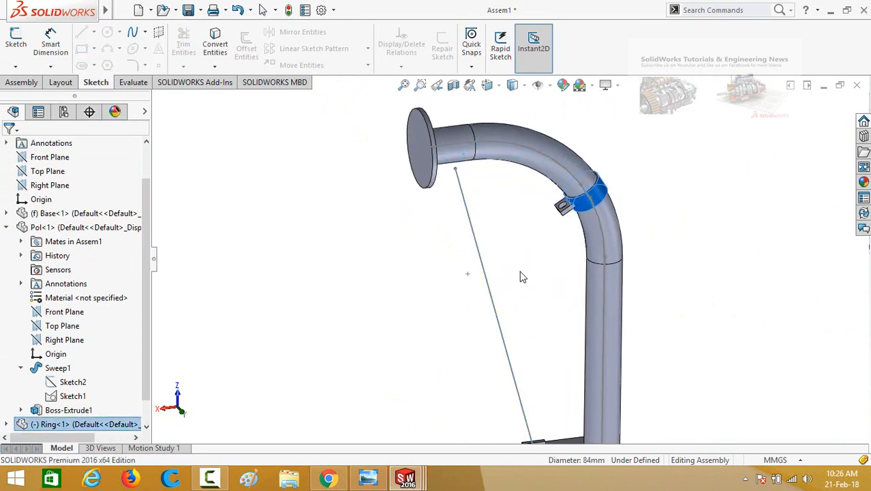
pyautogui.press('Escape')
pyautogui.click(289, 13)
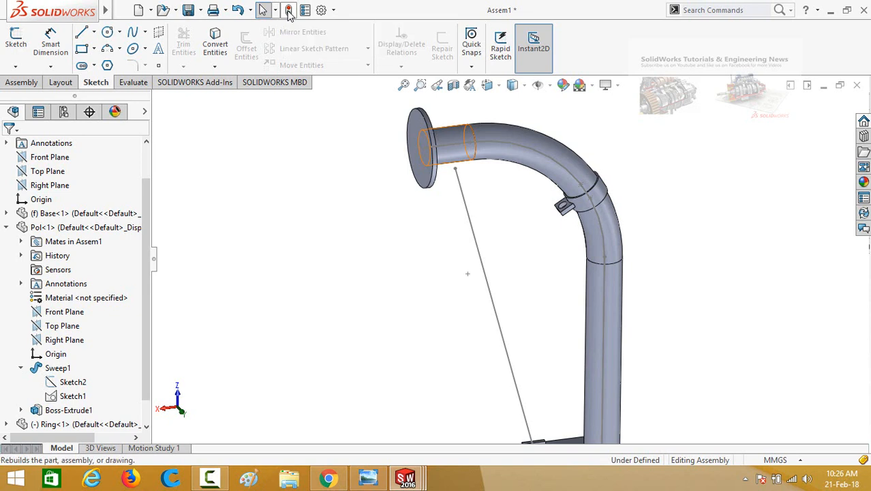
pyautogui.click(289, 14)
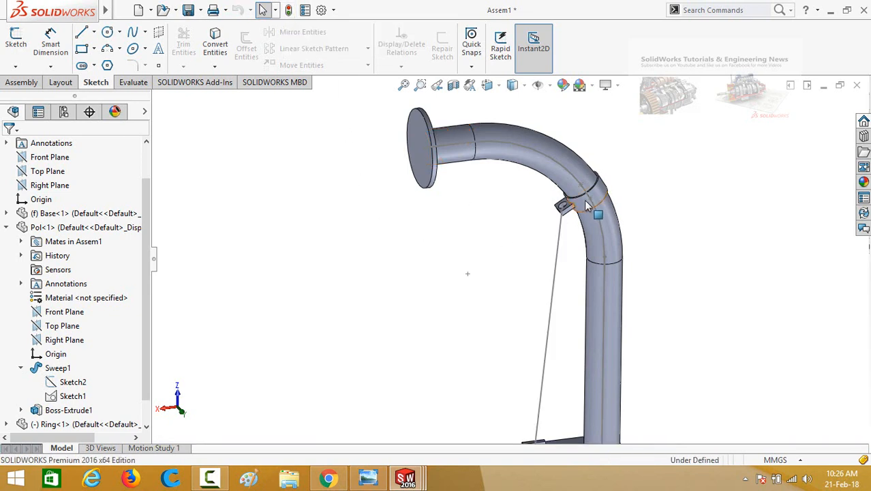
# Move the ring back to the pole's flanged end and rebuild the assembly again
pyautogui.moveTo(585, 205); pyautogui.dragTo(468, 140)
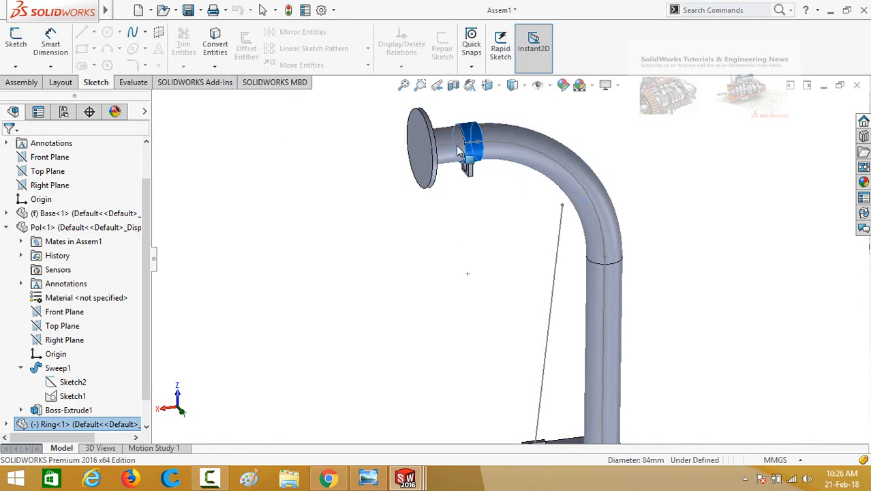
pyautogui.click(438, 231)
pyautogui.click(289, 11)
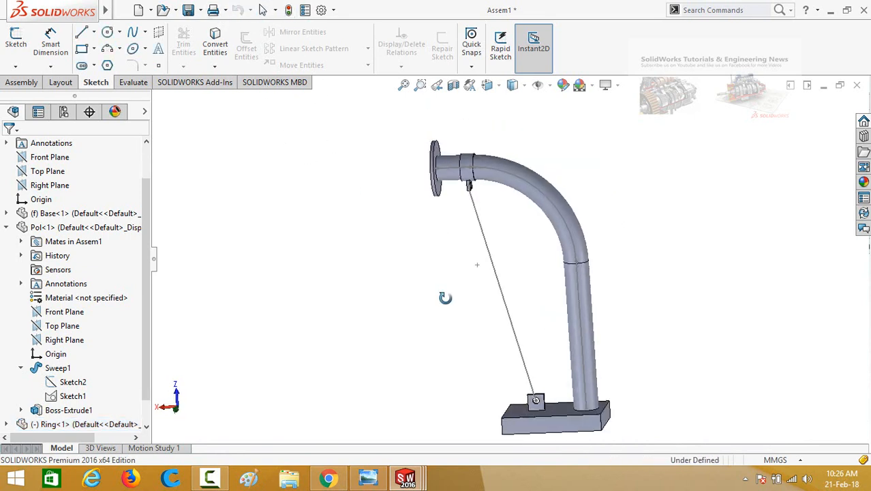
# Hide the pole's sweep path sketch and the ring's axis points
pyautogui.scroll(-1, 545, 247)
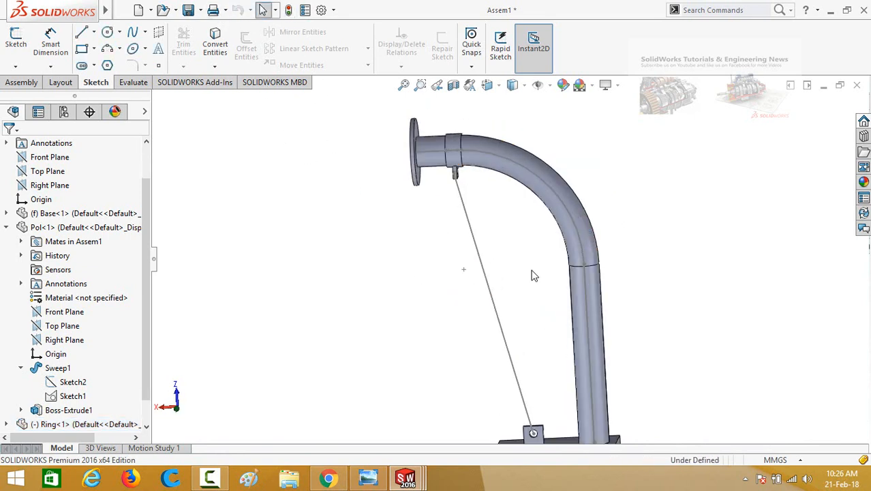
pyautogui.click(563, 205)
pyautogui.click(618, 167)
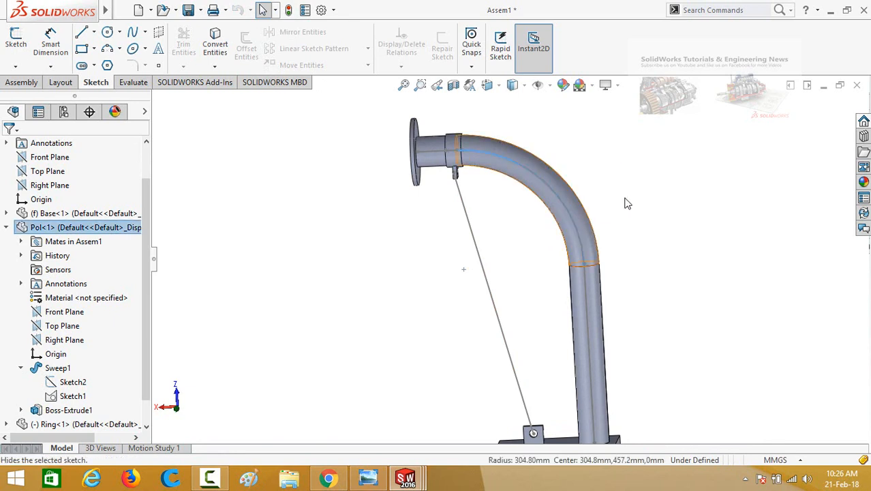
pyautogui.scroll(3, 674, 295)
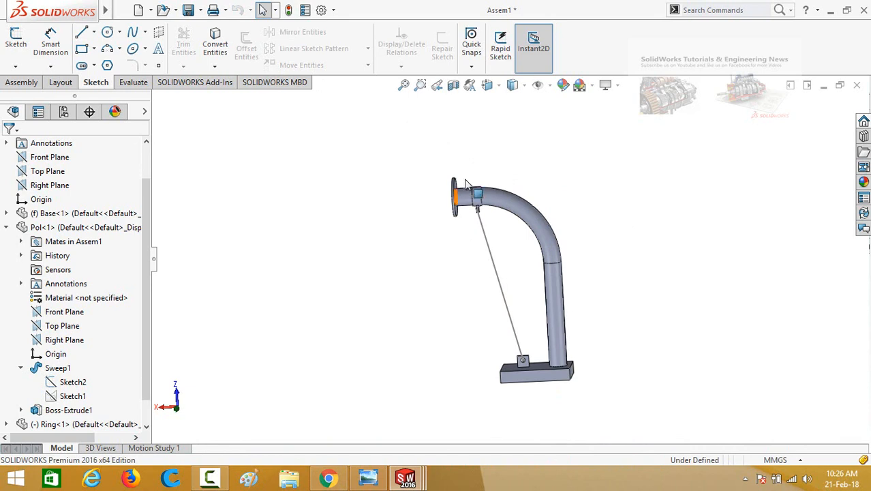
pyautogui.scroll(-4, 466, 182)
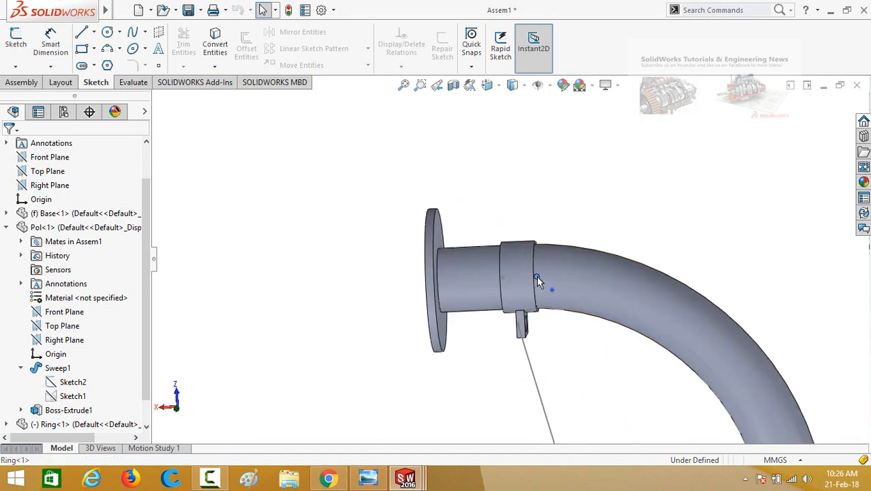
pyautogui.click(536, 275)
pyautogui.click(592, 375)
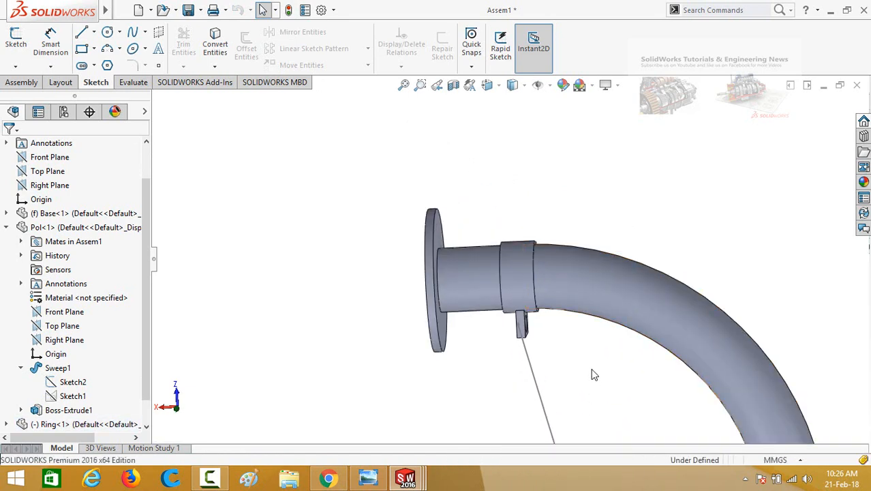
pyautogui.scroll(3, 593, 375)
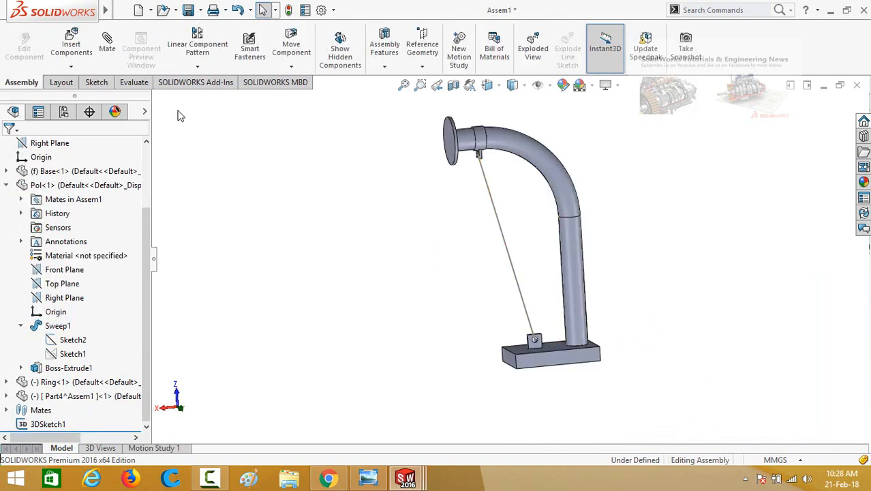
# Insert a new part into the assembly, positioning it on the flat face around the hole of the base plate's lug
pyautogui.click(72, 68)
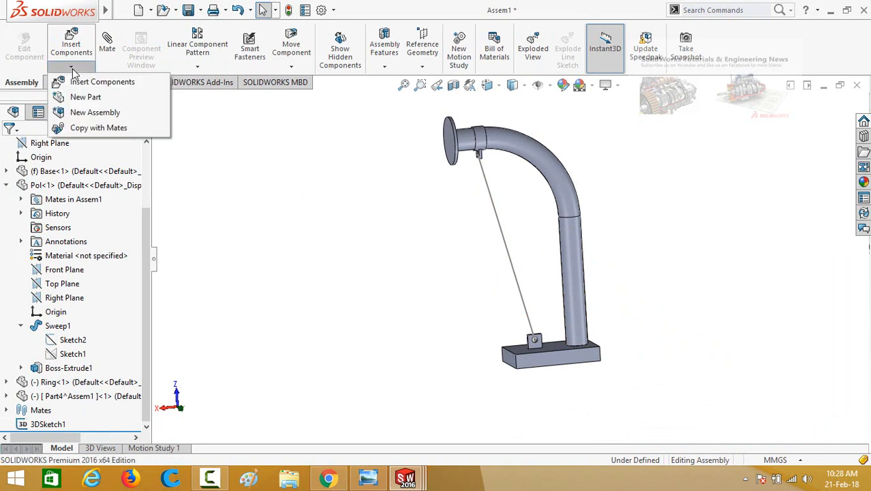
pyautogui.click(86, 97)
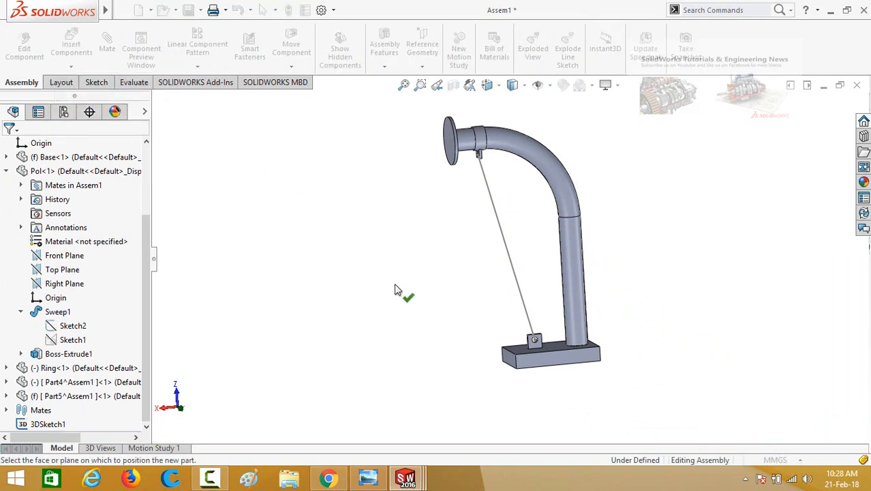
pyautogui.scroll(-4, 545, 323)
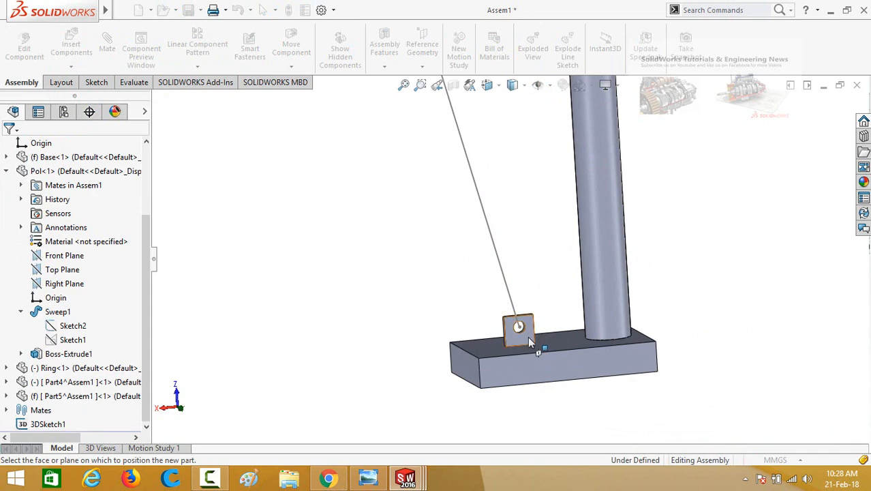
pyautogui.click(528, 336)
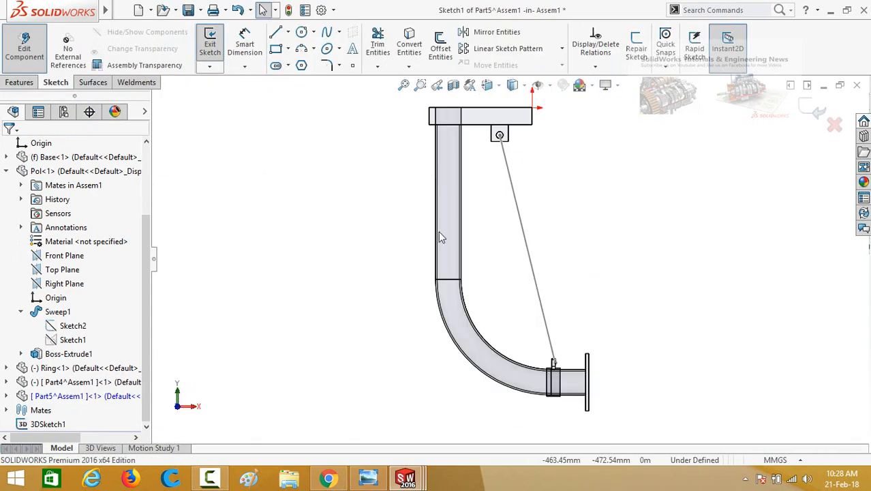
# Sketch a circle about 35 mm in diameter beside the base plate's lug
pyautogui.scroll(-4, 477, 143)
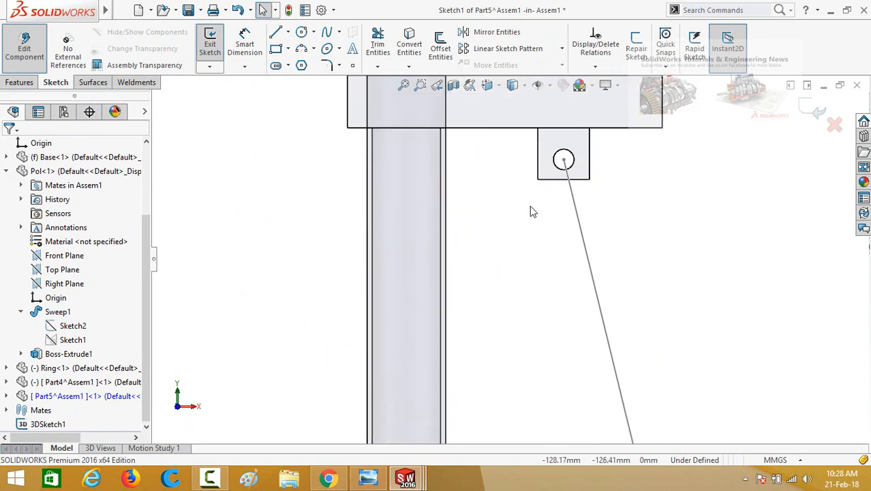
pyautogui.click(301, 33)
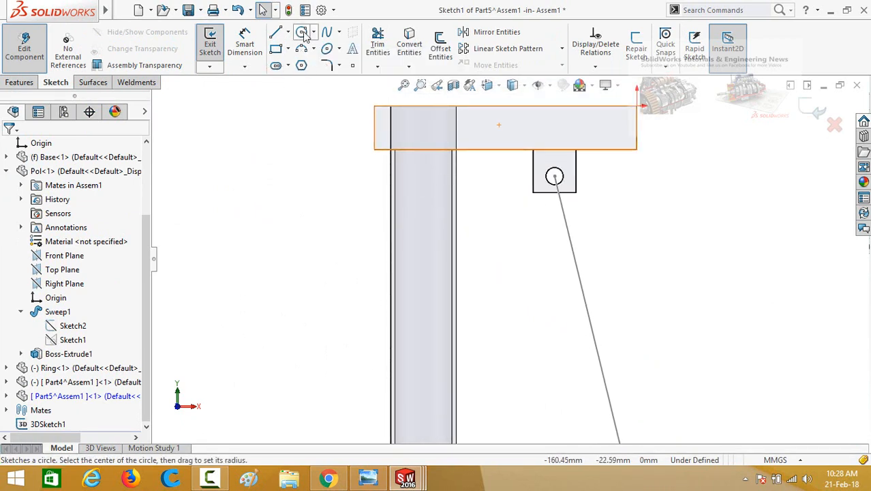
pyautogui.click(302, 33)
pyautogui.scroll(-1, 486, 205)
pyautogui.moveTo(485, 176); pyautogui.dragTo(494, 193)
# Dimension the new circle's diameter and set it to 5 mm
pyautogui.moveTo(503, 273); pyautogui.dragTo(502, 204, button='right')
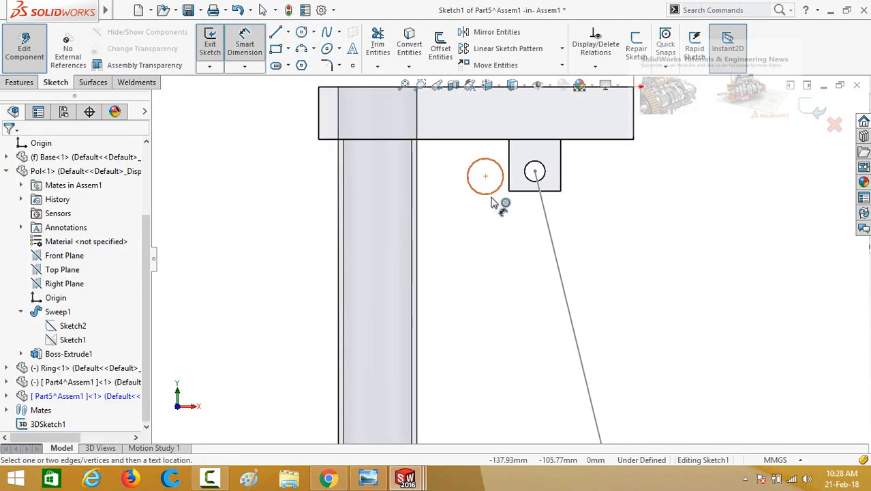
pyautogui.click(492, 198)
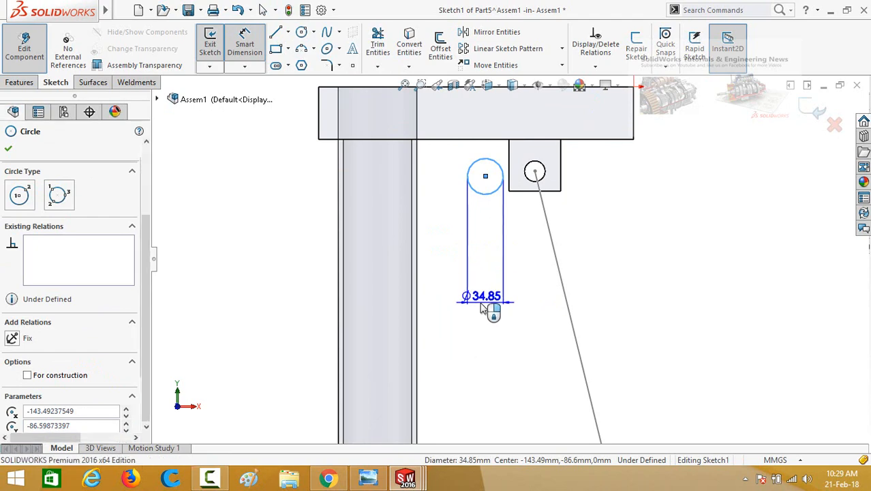
pyautogui.click(481, 309)
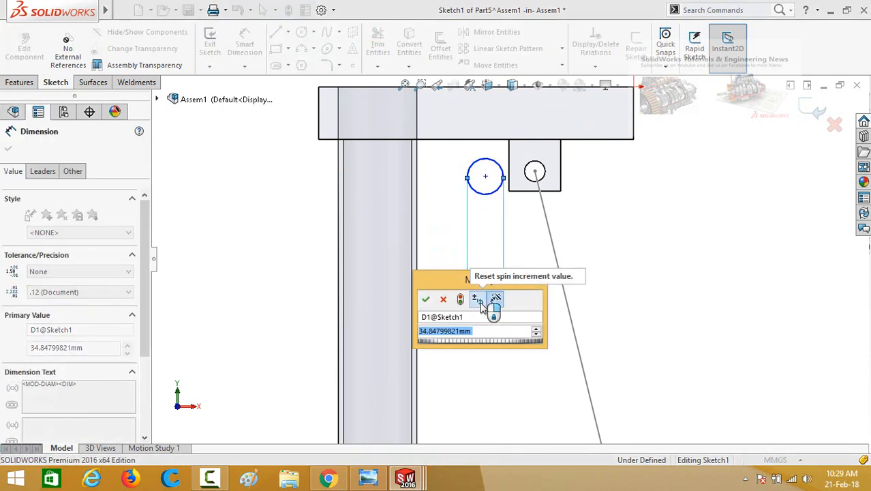
pyautogui.write('5')
pyautogui.press('Return')
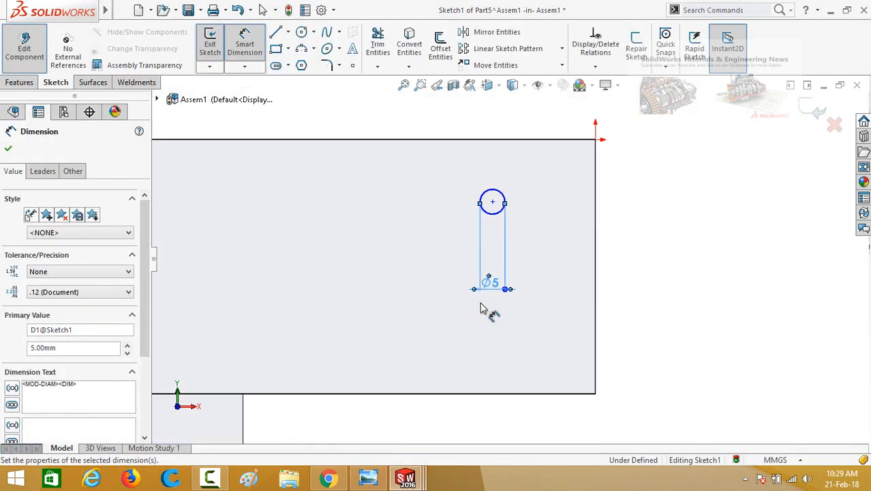
pyautogui.scroll(5, 491, 307)
pyautogui.press('Escape')
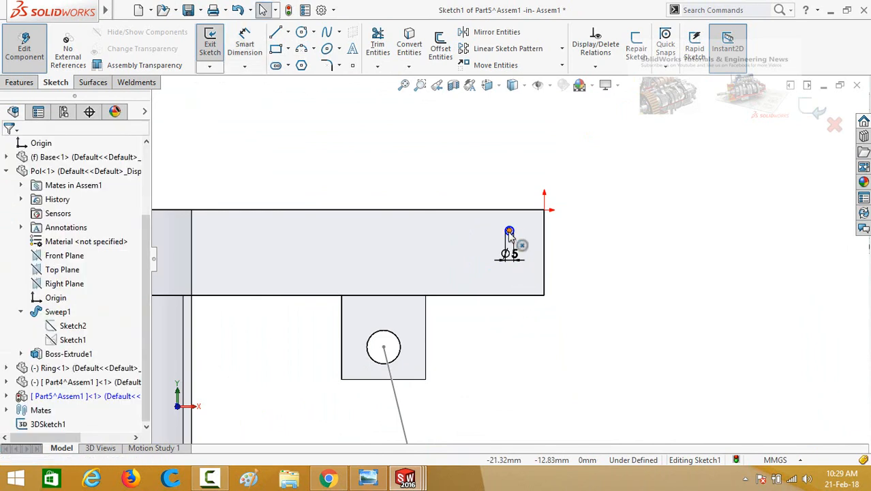
# Move the small circle beside the lug and make its centre horizontal with the 3D line's endpoint in the lug hole
pyautogui.moveTo(509, 231); pyautogui.dragTo(333, 355)
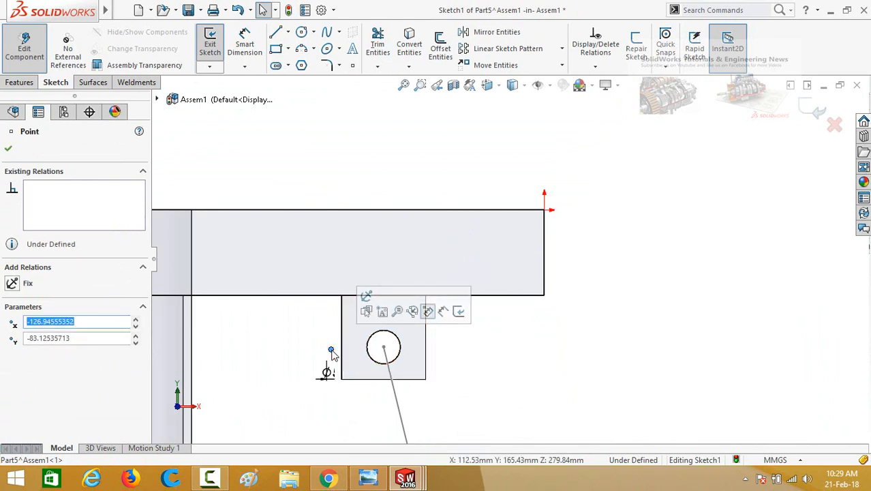
pyautogui.keyDown('ctrl'); pyautogui.click(383, 347); pyautogui.keyUp('ctrl')
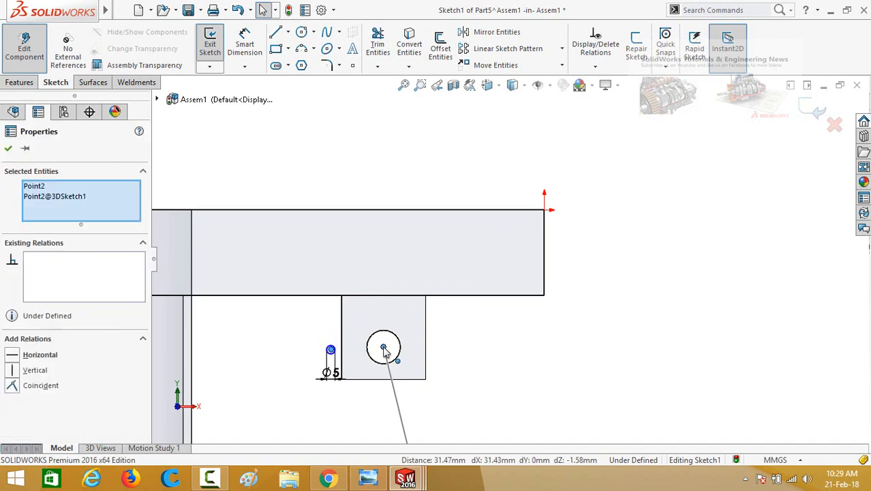
pyautogui.click(419, 296)
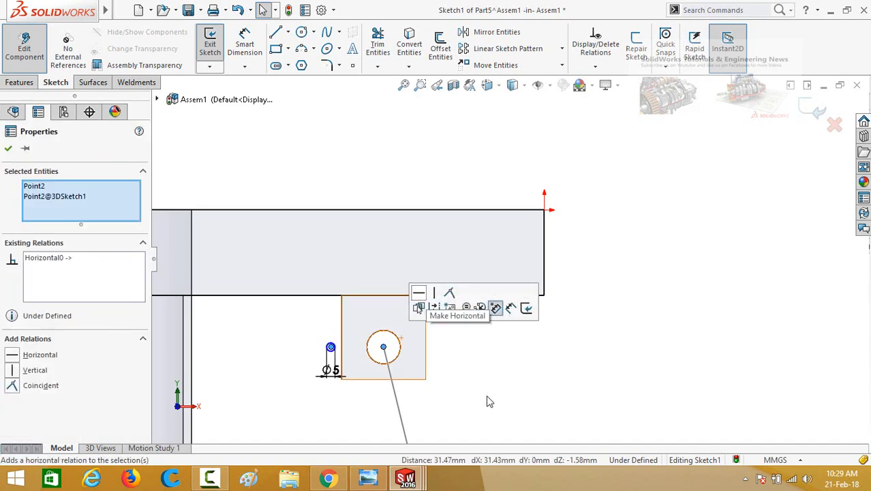
pyautogui.click(494, 383)
pyautogui.scroll(2, 496, 384)
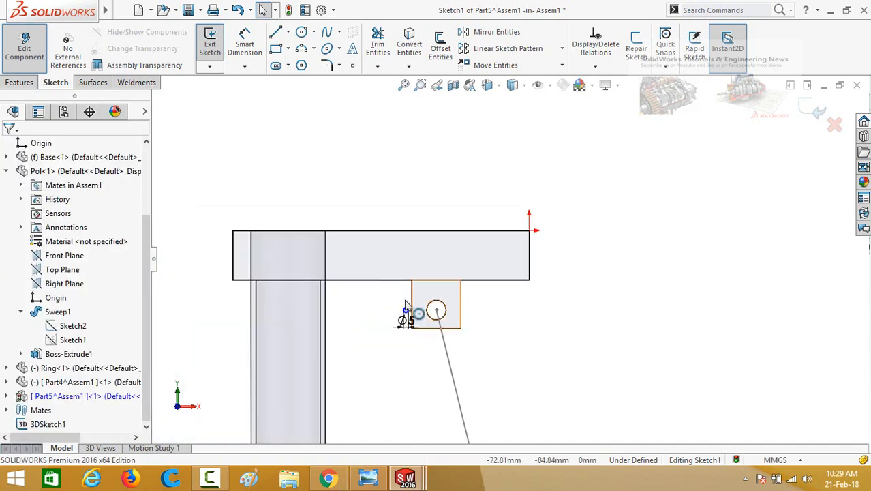
# Set the distance between the small circle's centre and the lug hole's centre point to 20 mm, and finish the sketch
pyautogui.scroll(-3, 402, 310)
pyautogui.moveTo(407, 357); pyautogui.dragTo(404, 282, button='right')
pyautogui.scroll(-2, 414, 312)
pyautogui.scroll(-1, 419, 317)
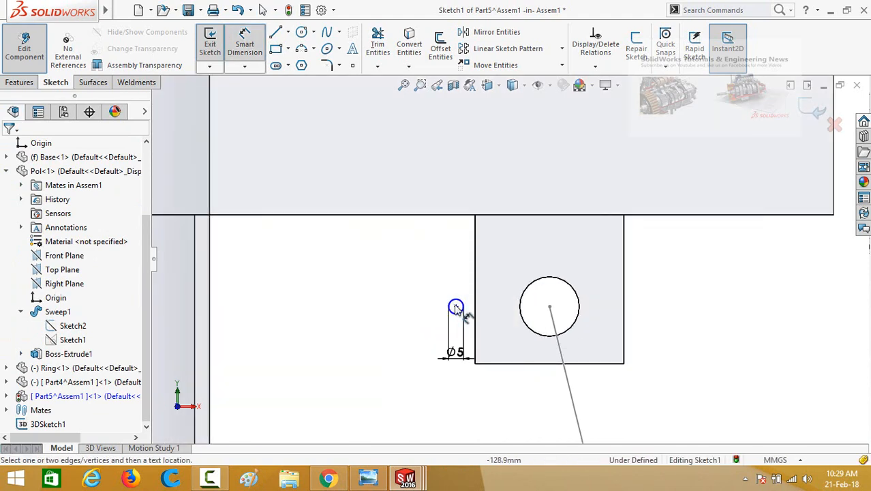
pyautogui.click(456, 307)
pyautogui.click(550, 307)
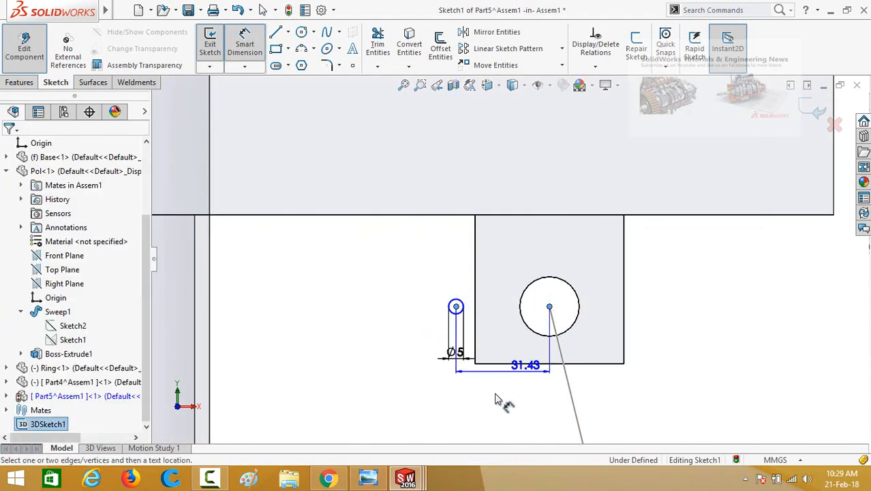
pyautogui.click(477, 372)
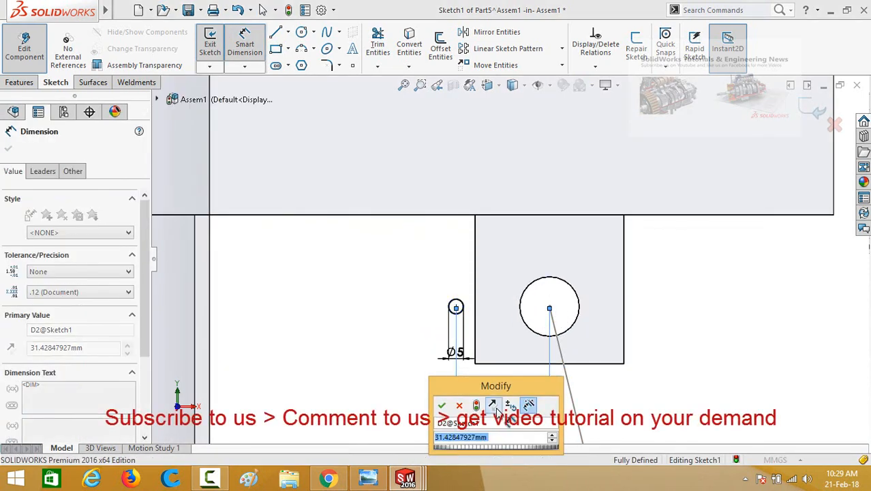
pyautogui.write('20')
pyautogui.press('Return')
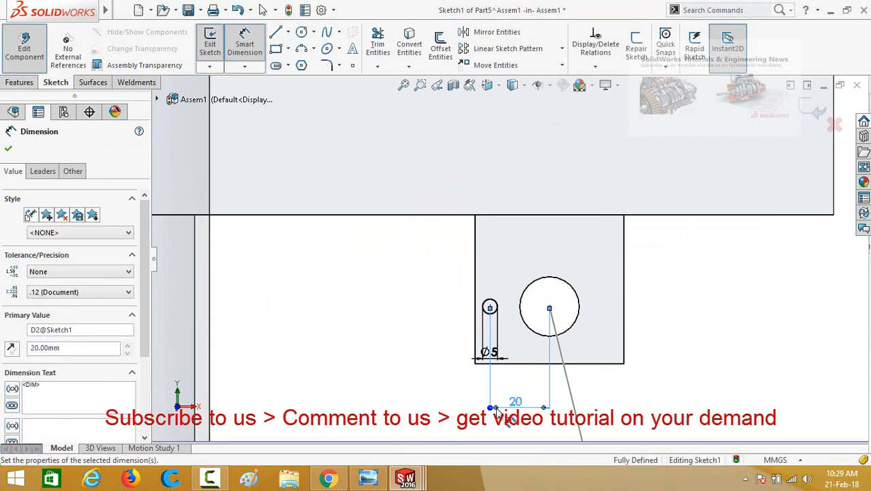
pyautogui.scroll(6, 647, 352)
pyautogui.click(651, 309)
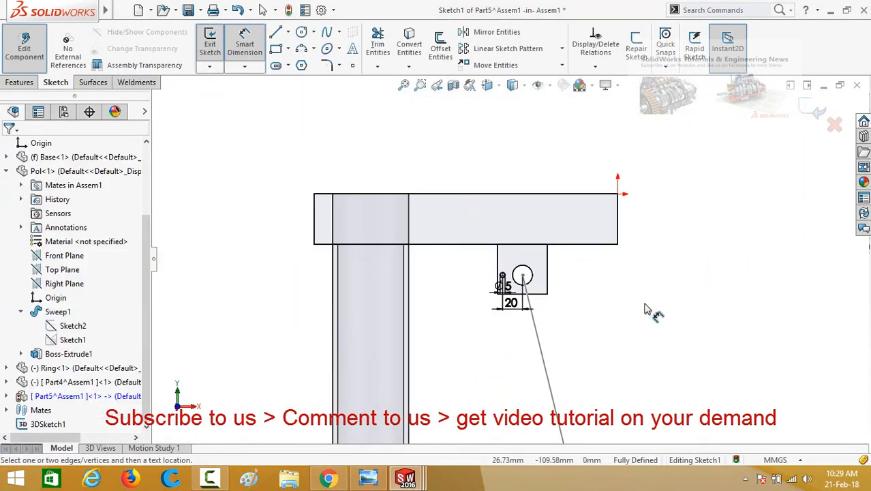
pyautogui.scroll(1, 673, 200)
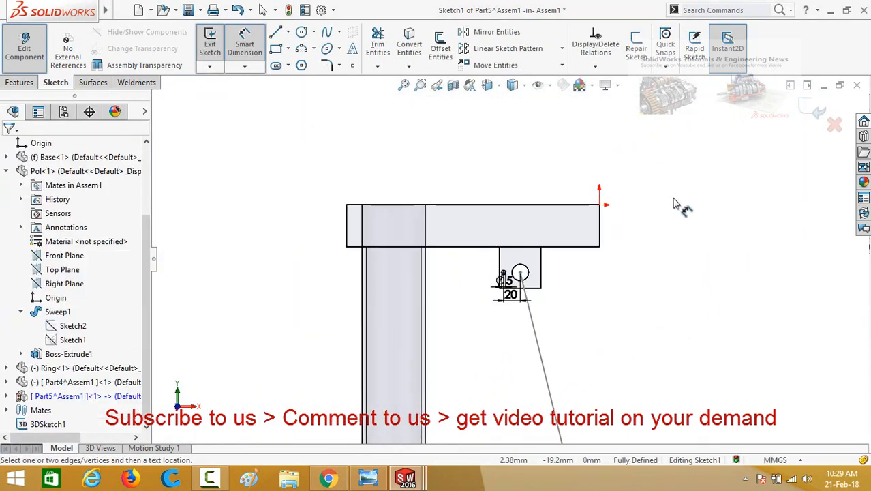
pyautogui.click(810, 115)
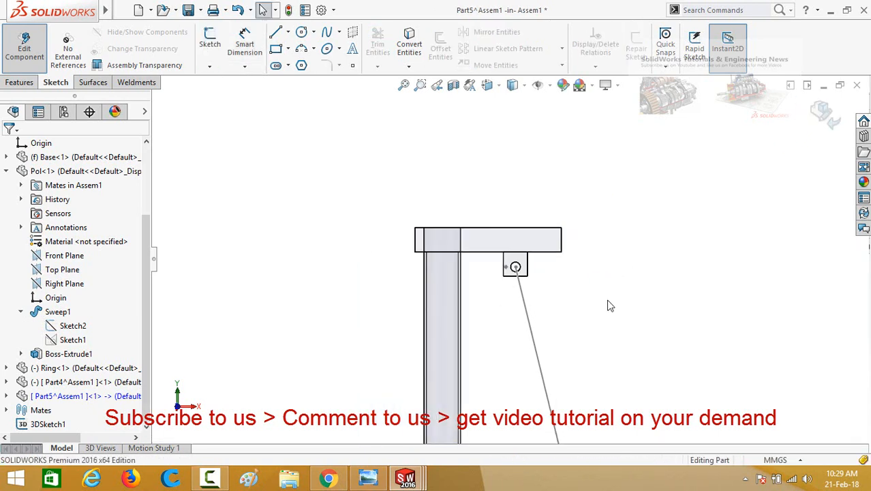
# Start a 3D sketch in the new part and convert the assembly line between the two lugs into it
pyautogui.moveTo(505, 146)
pyautogui.mouseDown(button='middle')
pyautogui.moveTo(447, 350)
pyautogui.moveTo(451, 399)
pyautogui.moveTo(468, 394)
pyautogui.mouseUp(button='middle')
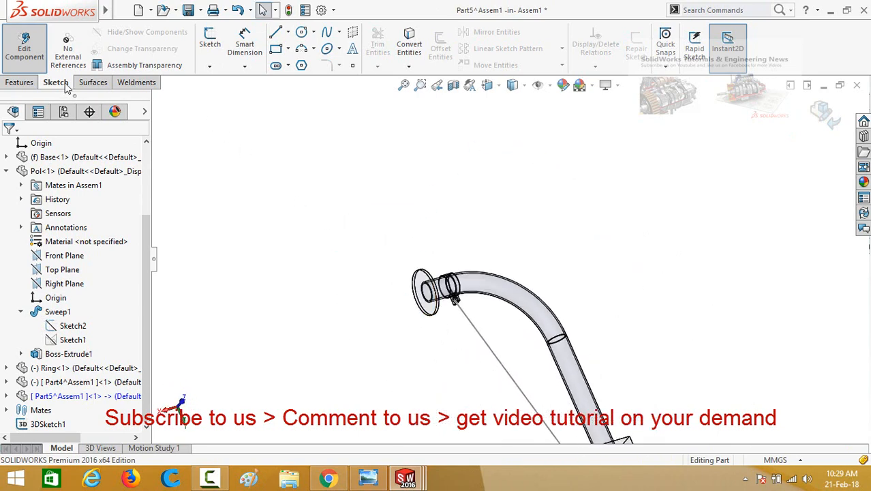
pyautogui.click(209, 66)
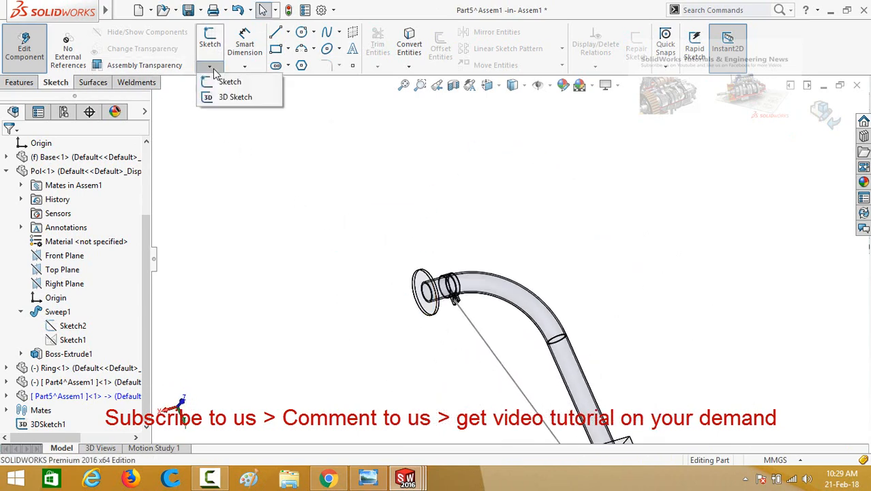
pyautogui.click(221, 98)
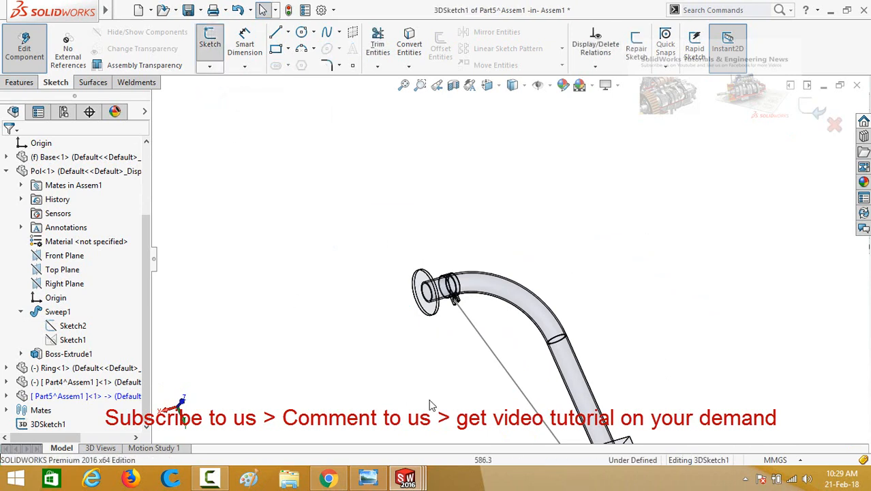
pyautogui.scroll(-2, 480, 371)
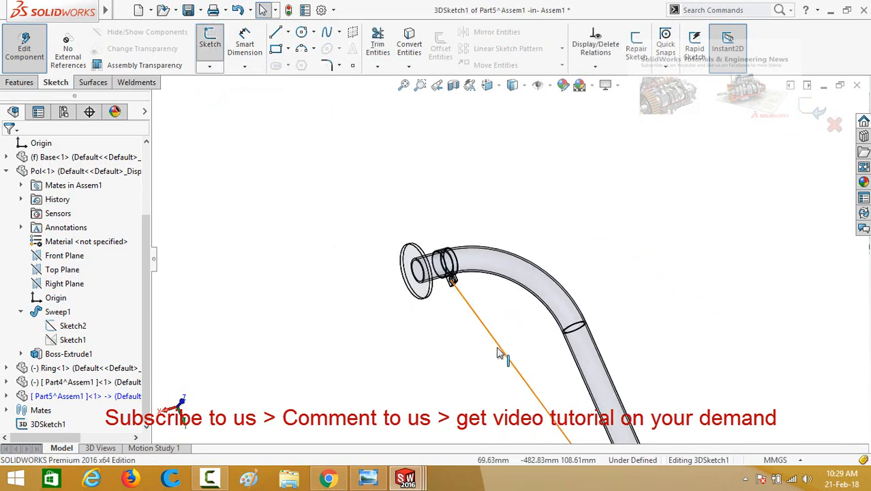
pyautogui.click(499, 354)
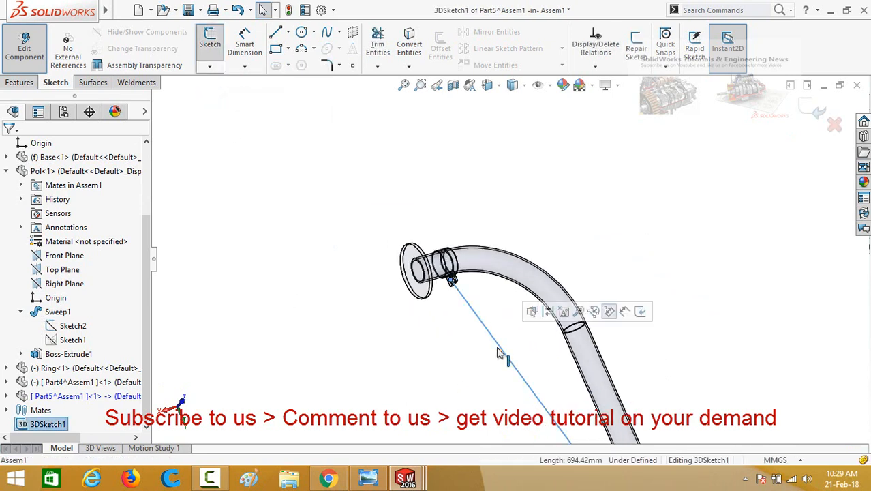
pyautogui.click(410, 45)
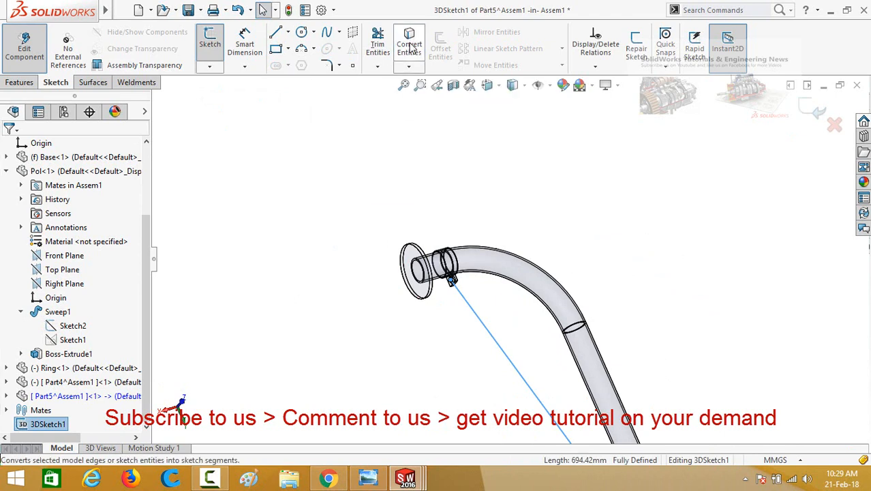
pyautogui.press('f')
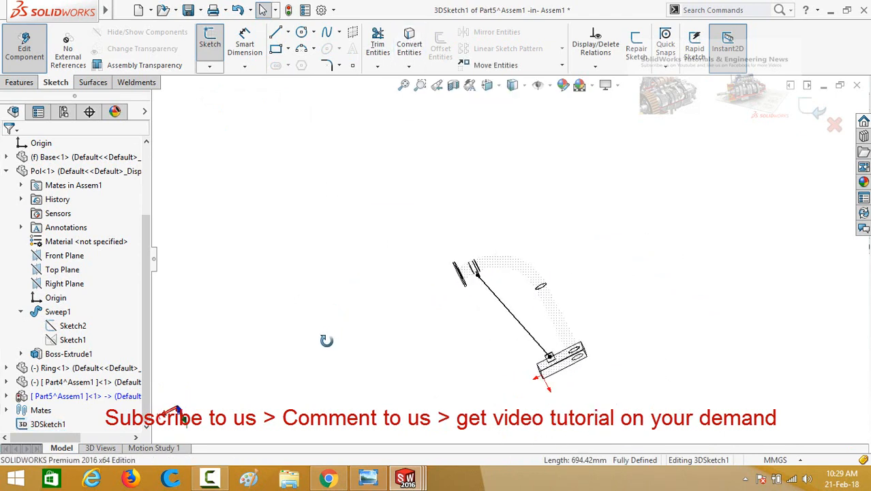
pyautogui.scroll(-5, 522, 341)
pyautogui.scroll(1, 522, 343)
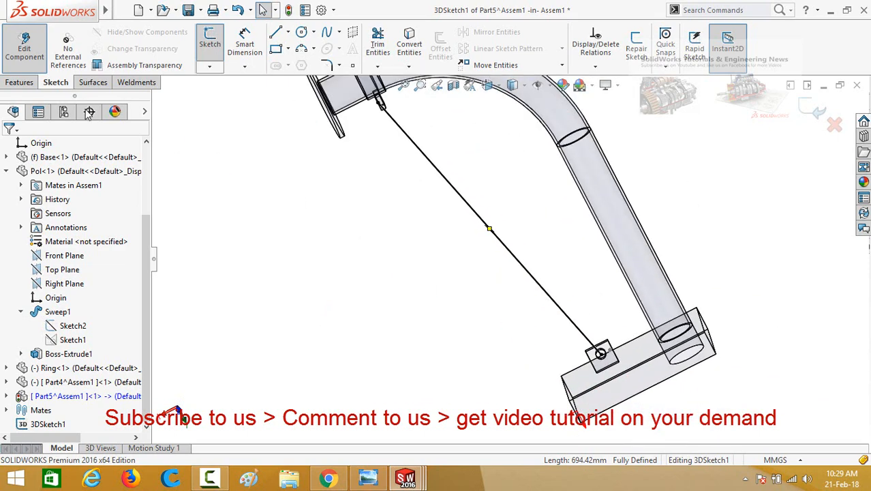
# Try to create a swept boss using the 5 mm circle as profile and the line between the lugs as path
pyautogui.click(19, 83)
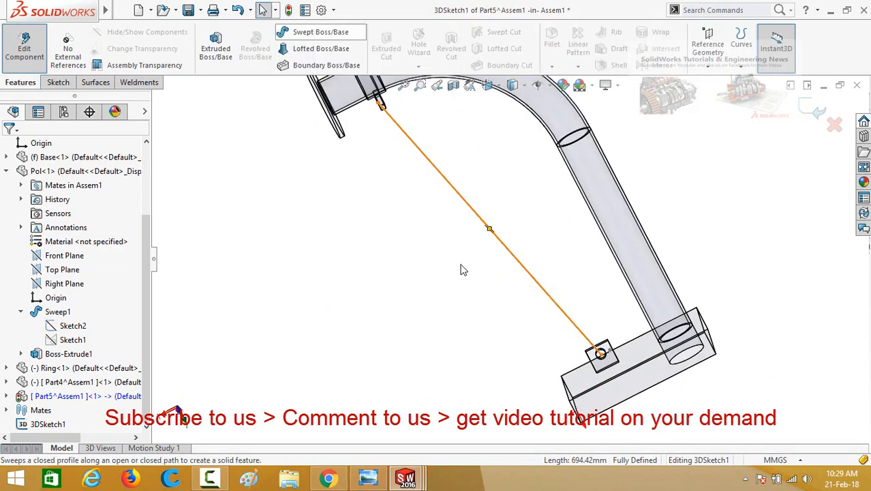
pyautogui.click(320, 32)
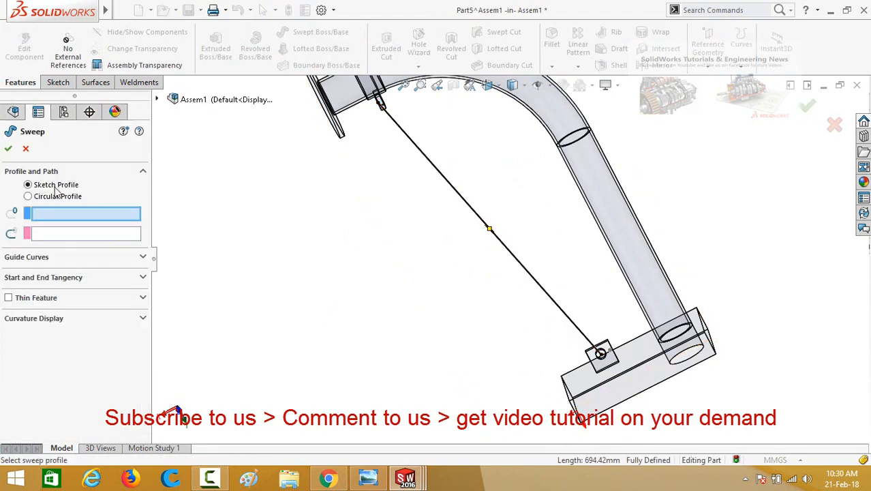
pyautogui.scroll(-5, 622, 325)
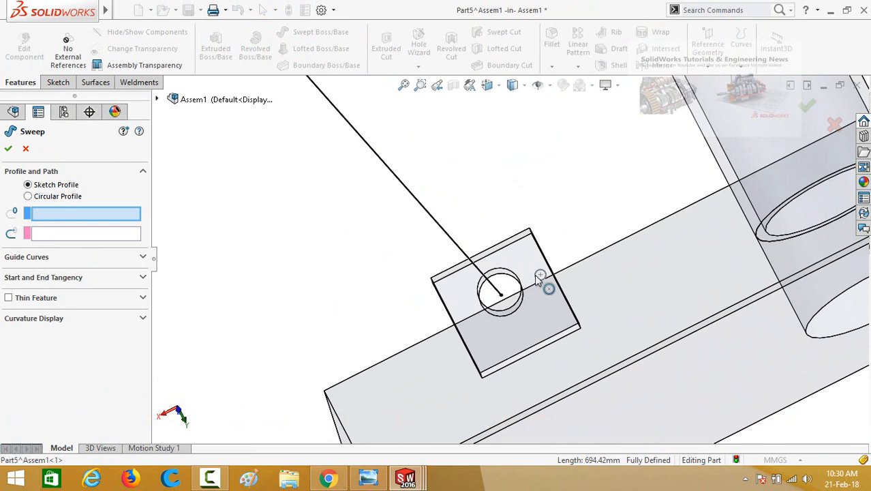
pyautogui.click(539, 279)
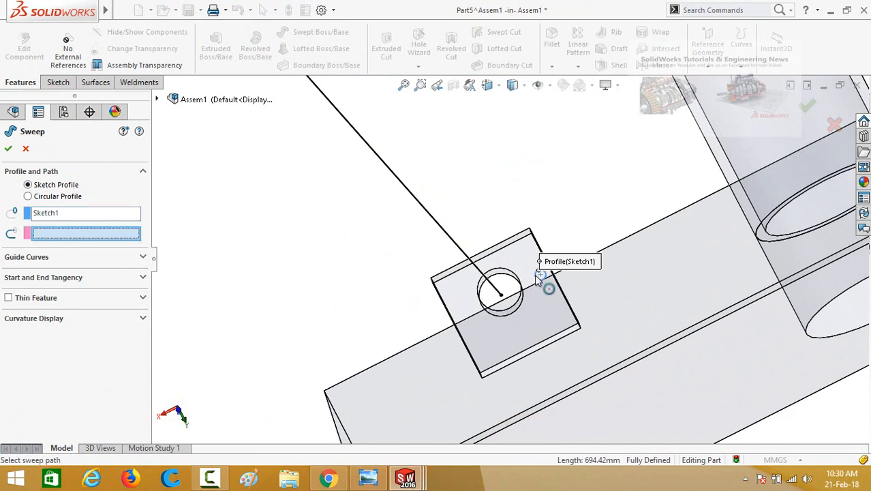
pyautogui.click(404, 192)
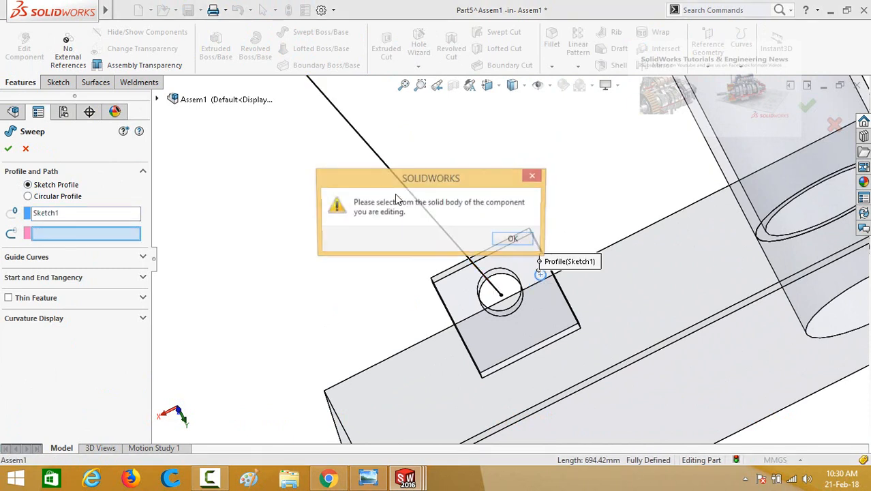
pyautogui.click(514, 240)
pyautogui.click(468, 234)
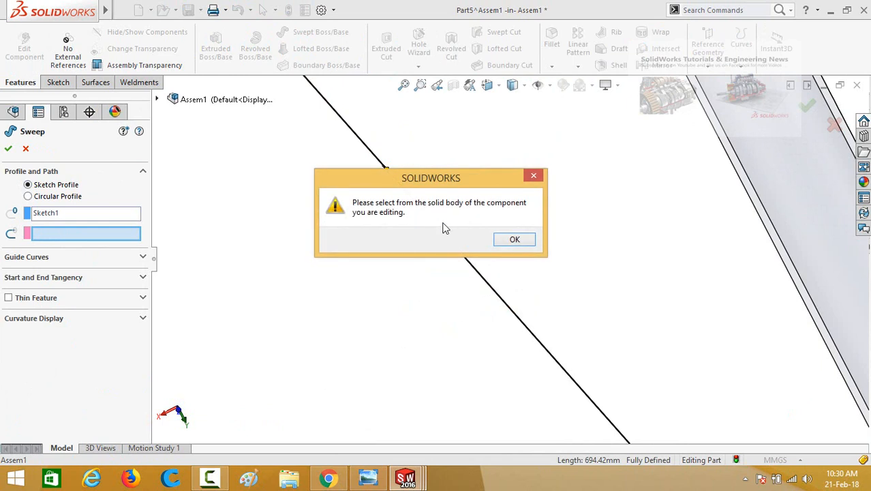
pyautogui.click(513, 241)
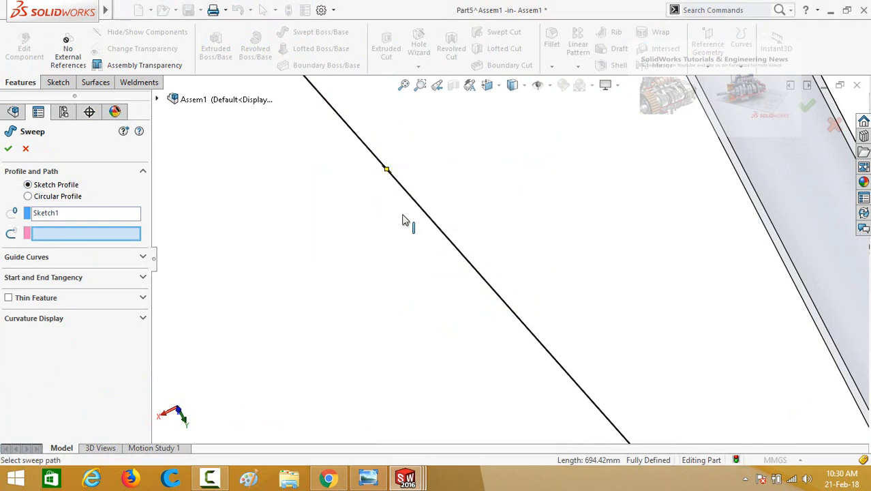
pyautogui.click(25, 149)
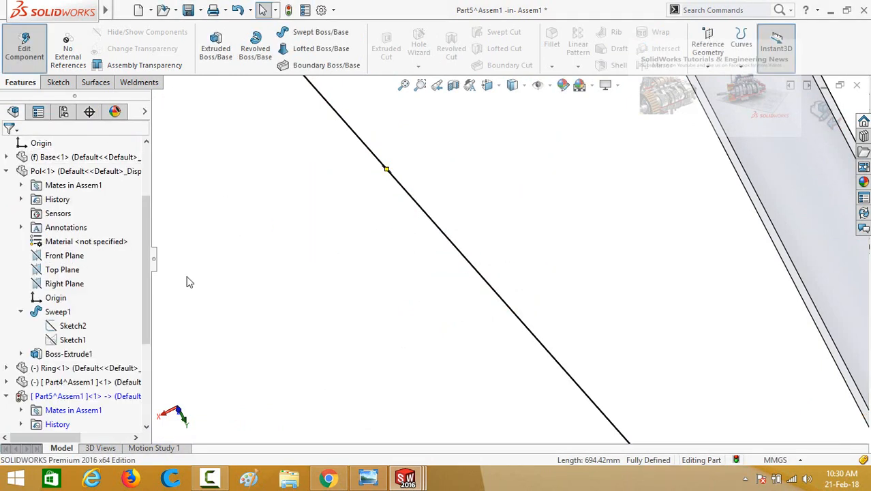
# Hide the assembly-level 3D sketch line running between the two lugs
pyautogui.moveTo(145, 253); pyautogui.dragTo(137, 384)
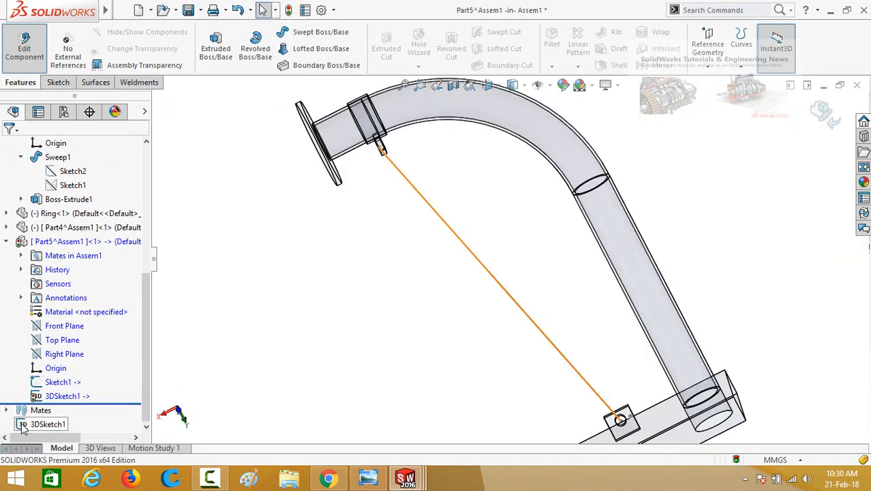
pyautogui.click(24, 424)
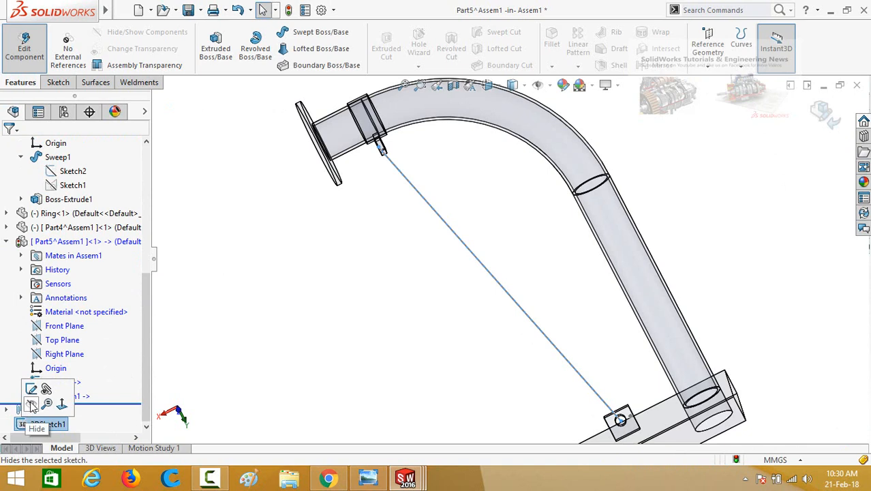
pyautogui.click(31, 403)
pyautogui.click(91, 401)
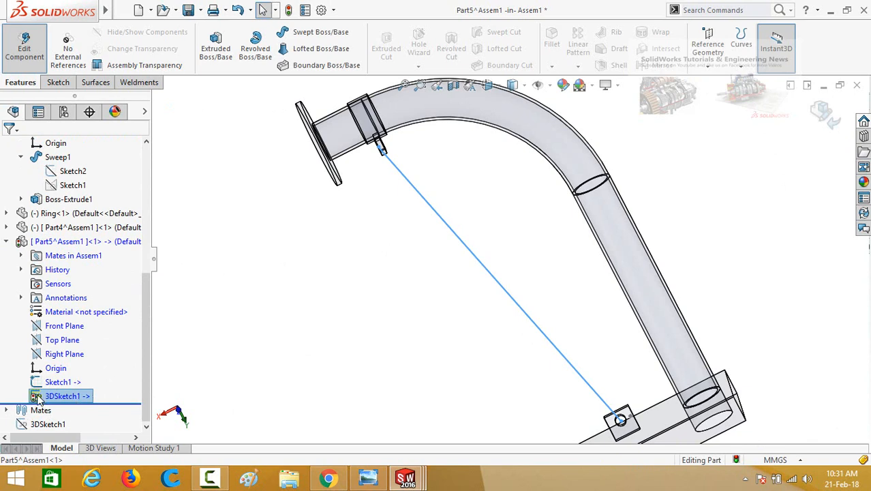
pyautogui.click(308, 300)
pyautogui.scroll(1, 432, 246)
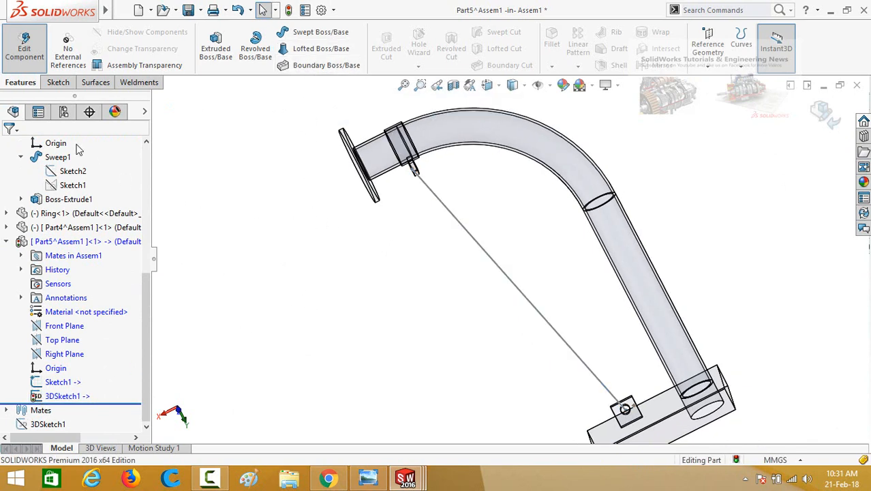
# Start a swept boss with the small circle sketch as profile and the new part's own converted 3D sketch line as path
pyautogui.click(304, 32)
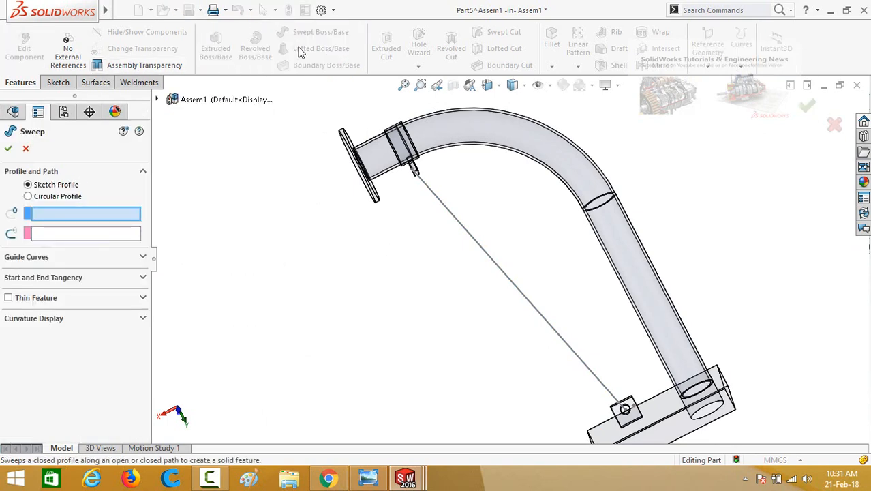
pyautogui.scroll(-5, 648, 409)
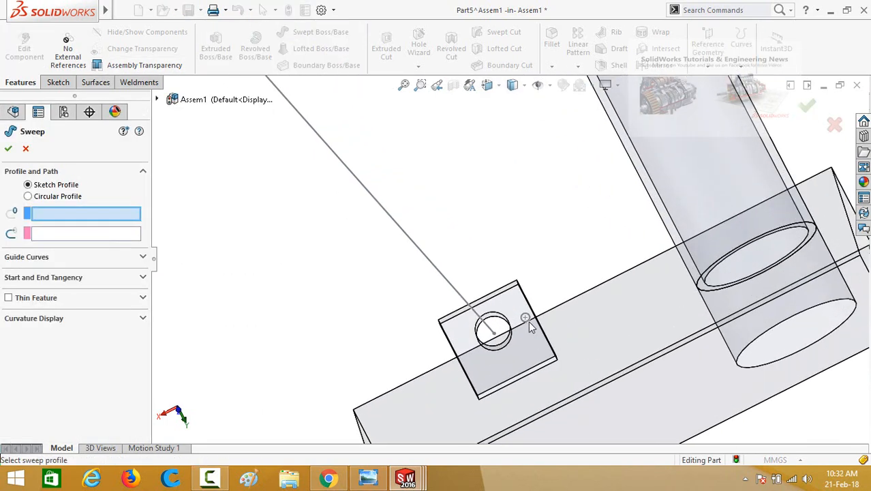
pyautogui.click(525, 318)
pyautogui.scroll(4, 464, 223)
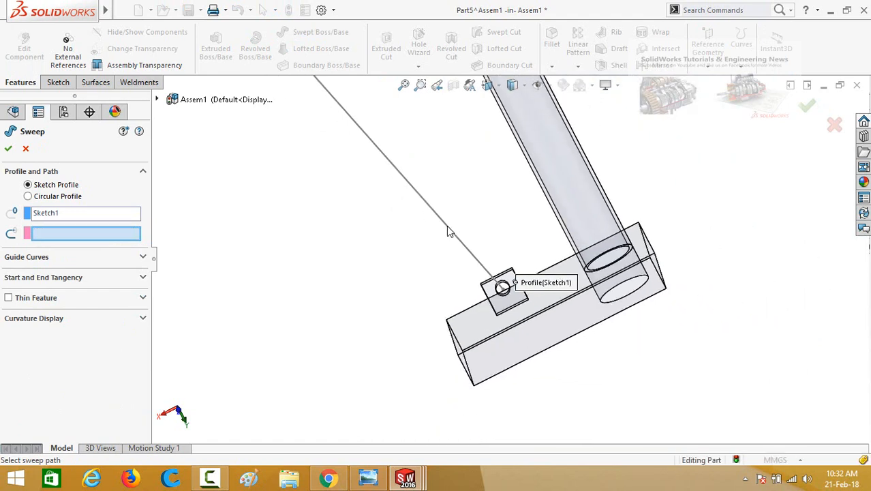
pyautogui.scroll(-3, 426, 203)
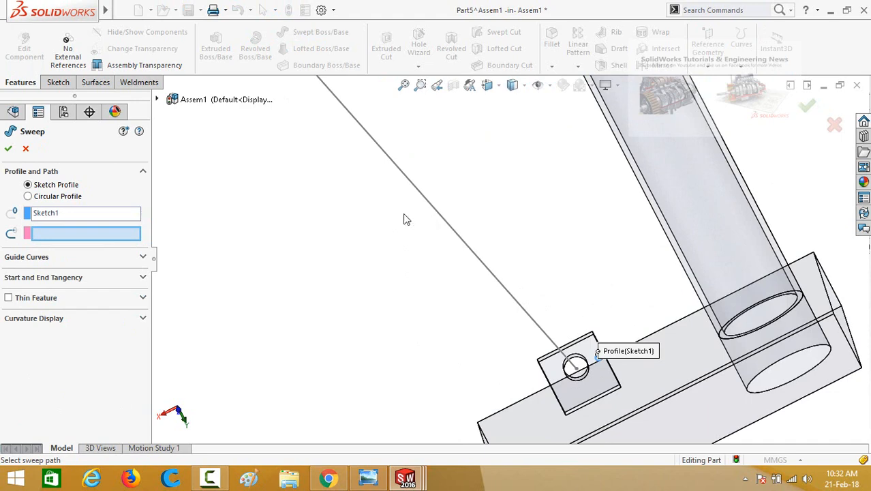
pyautogui.scroll(4, 341, 207)
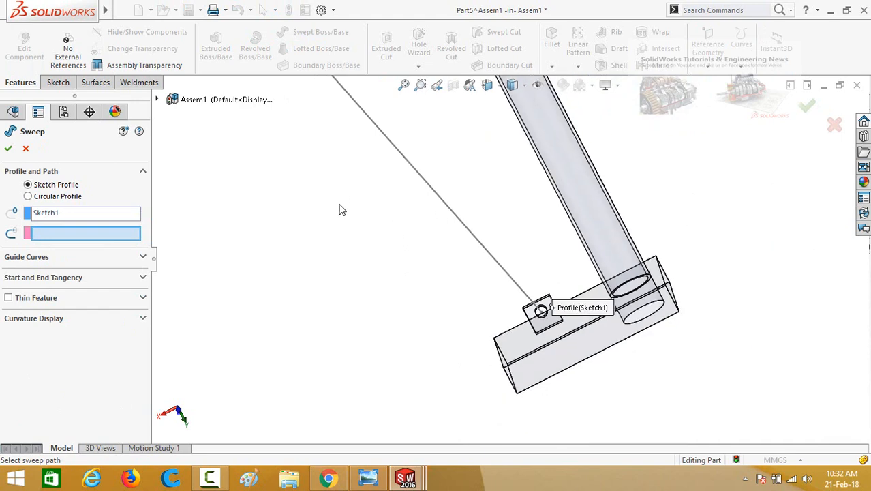
pyautogui.click(158, 100)
pyautogui.scroll(-3, 255, 308)
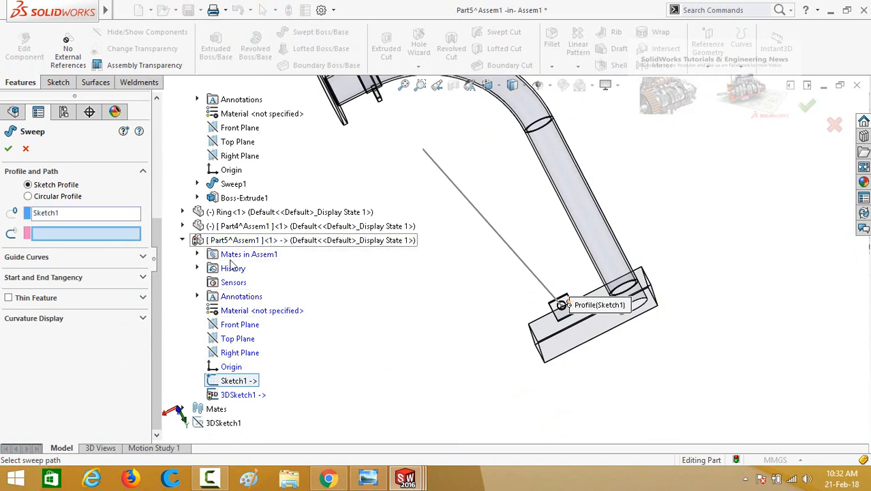
pyautogui.click(242, 396)
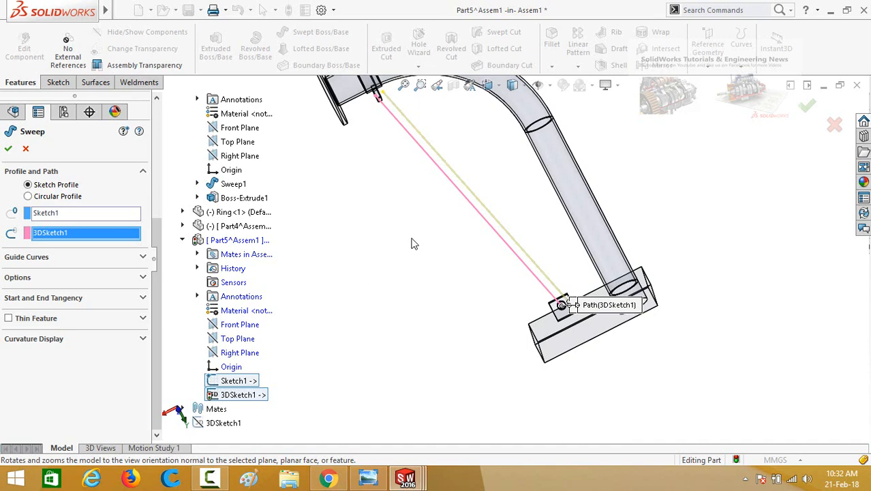
# Specify a profile twist of 50 revolutions for the sweep, create the spring and return to the assembly
pyautogui.scroll(2, 411, 239)
pyautogui.scroll(-3, 451, 211)
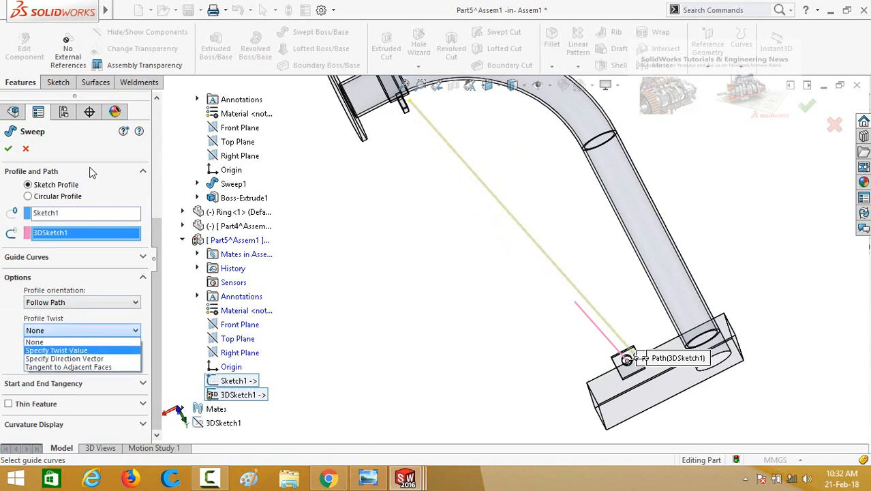
pyautogui.press('Return')
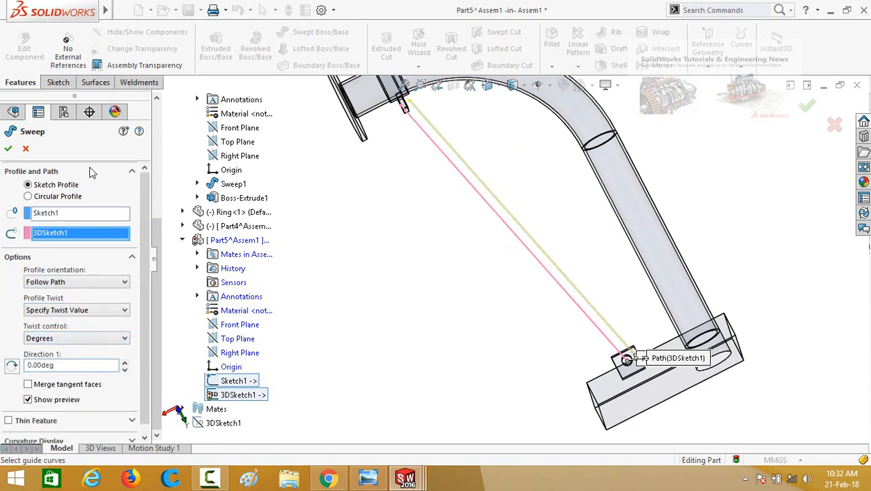
pyautogui.hotkey('alt', 'Down')
pyautogui.press('Down')
pyautogui.press('Down')
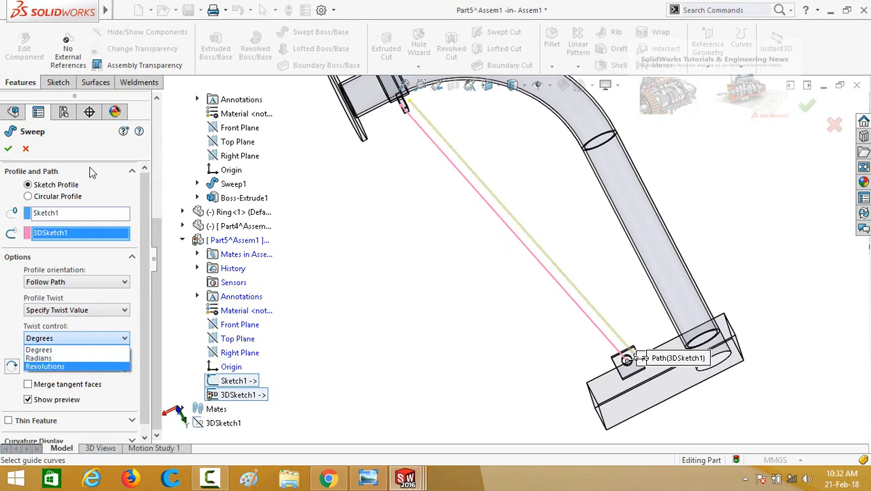
pyautogui.press('Return')
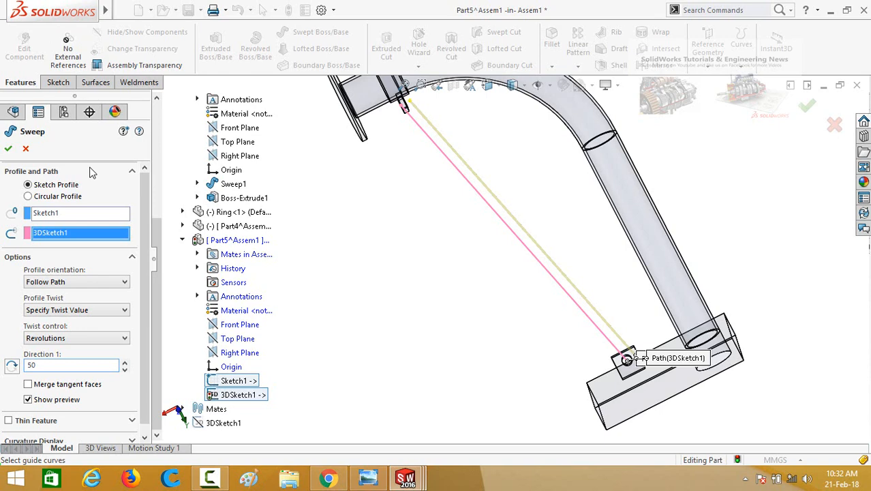
pyautogui.press('Return')
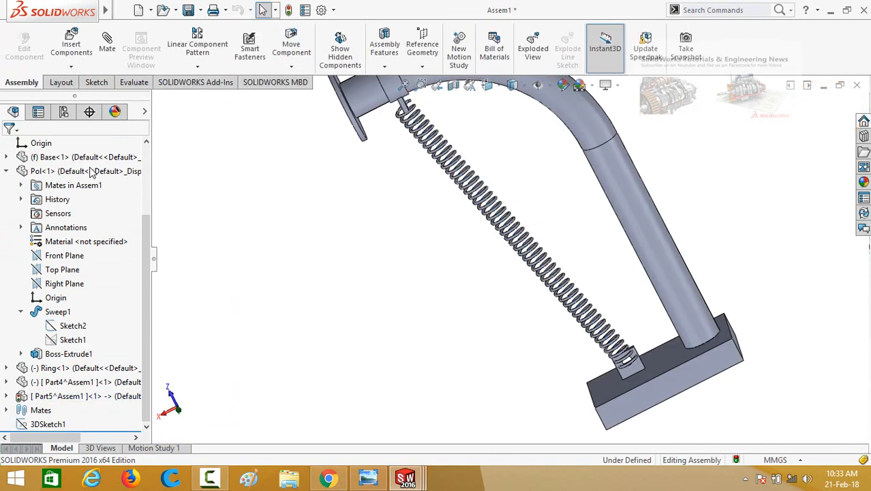
# Examine the spring between the ring lug and the base lug from several directions
pyautogui.press('z')
pyautogui.press('z')
pyautogui.press('Up')
pyautogui.press('Down')
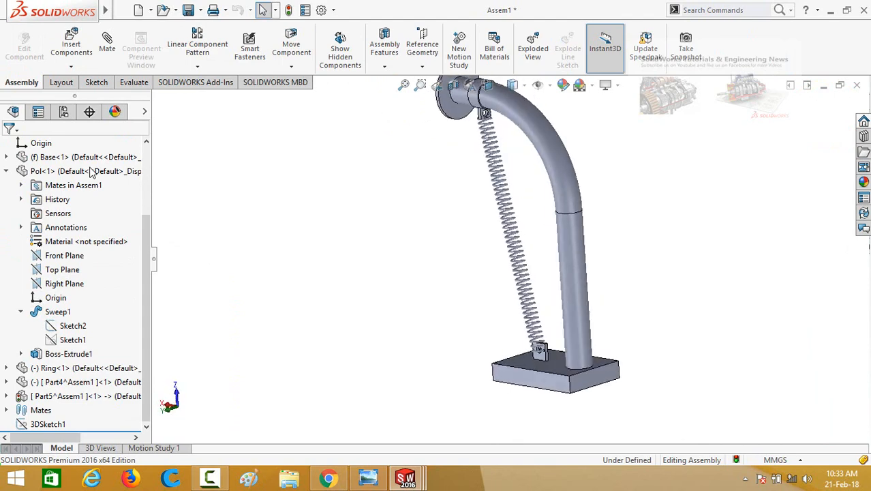
pyautogui.press('Left')
pyautogui.press('Up')
pyautogui.press('Right')
pyautogui.press('z')
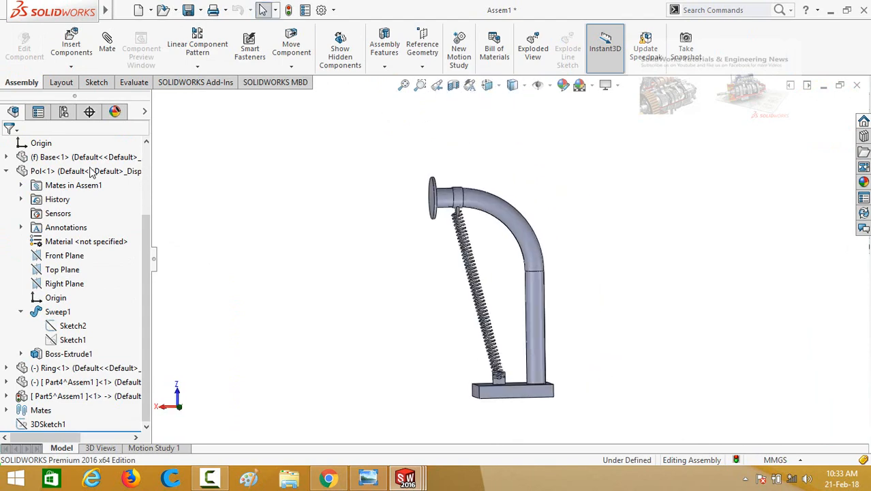
# Slide the ring around the pole's bend and down onto the straight section, rebuilding the assembly after each move
pyautogui.moveTo(457, 198); pyautogui.dragTo(516, 225)
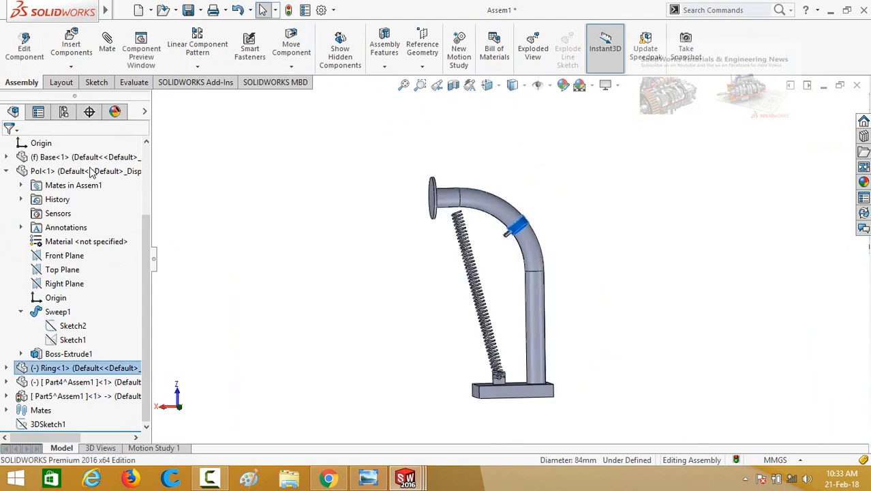
pyautogui.click(288, 9)
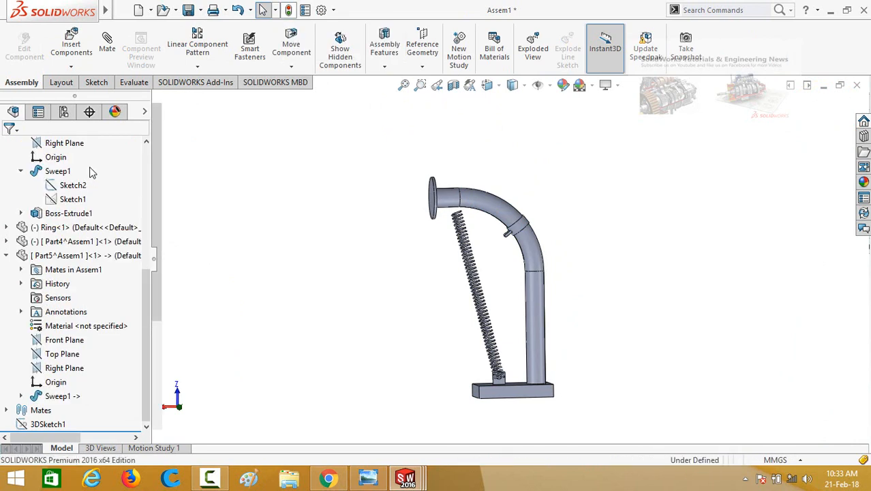
pyautogui.scroll(-2, 456, 306)
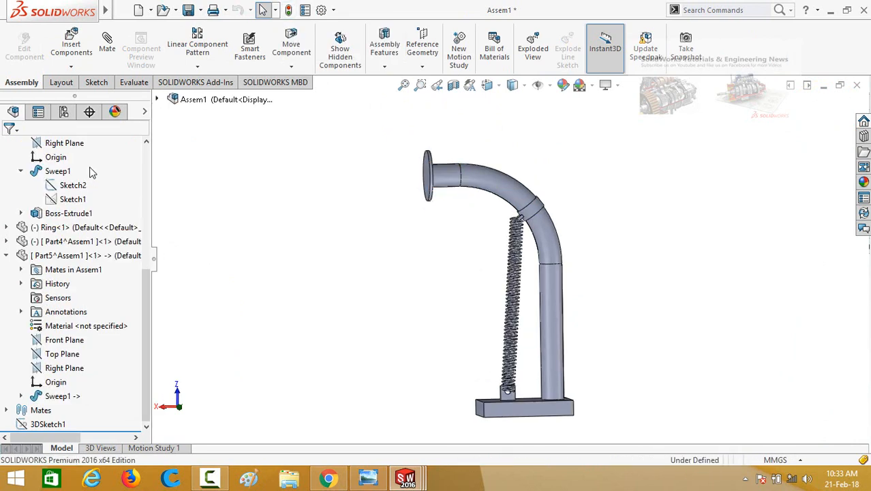
pyautogui.moveTo(546, 190); pyautogui.dragTo(571, 318)
pyautogui.press('Escape')
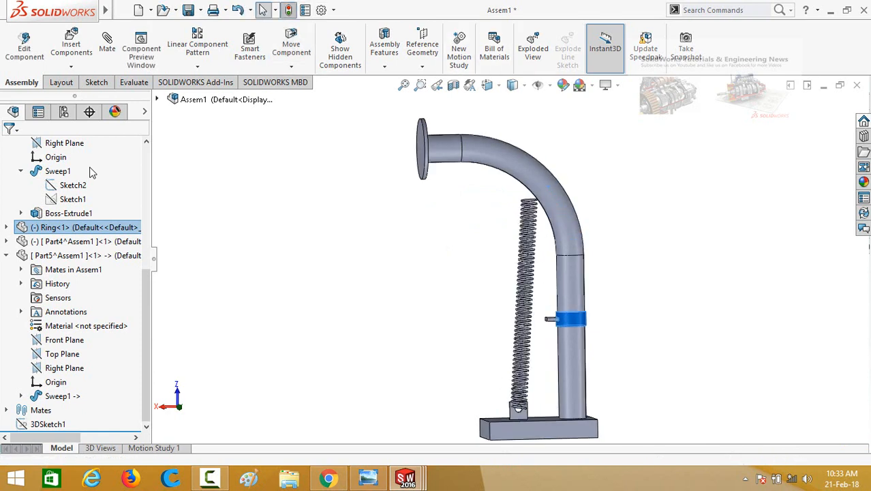
pyautogui.hotkey('ctrl', 'b')
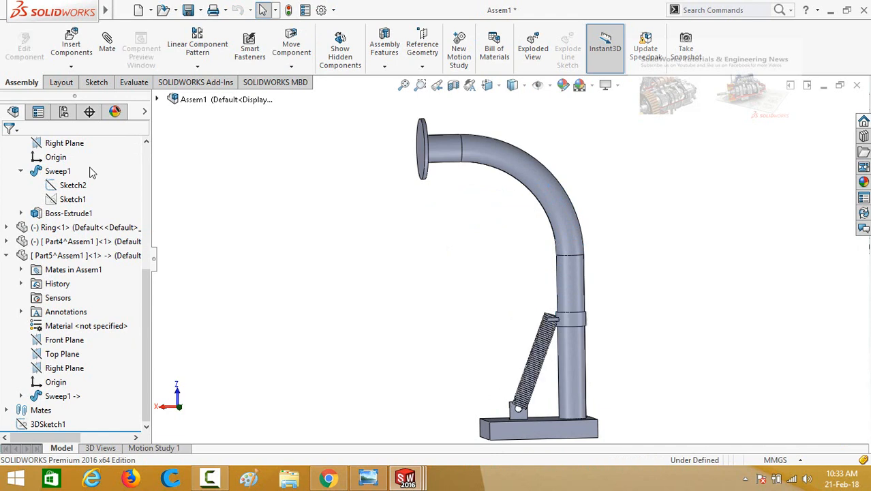
# Edit the spring's sweep feature, saving the assembly when required, set its twist to 15 revolutions and return to the assembly
pyautogui.scroll(-2, 512, 386)
pyautogui.scroll(-1, 514, 362)
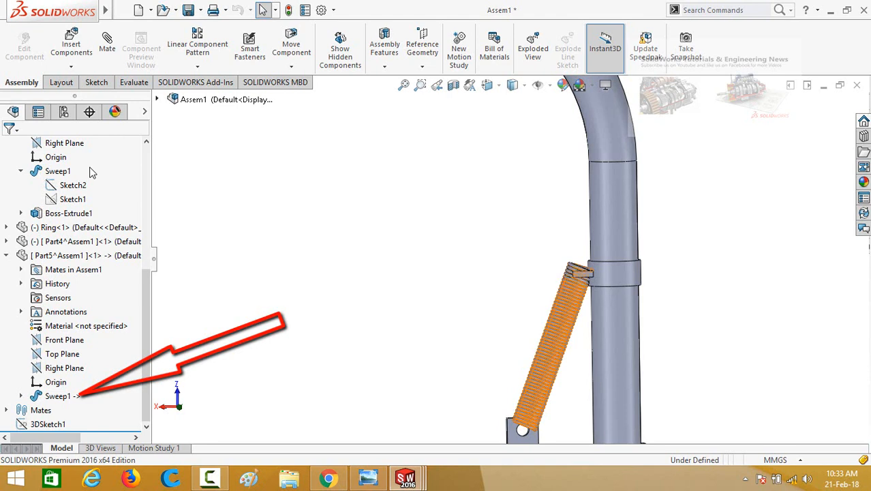
pyautogui.click(58, 396)
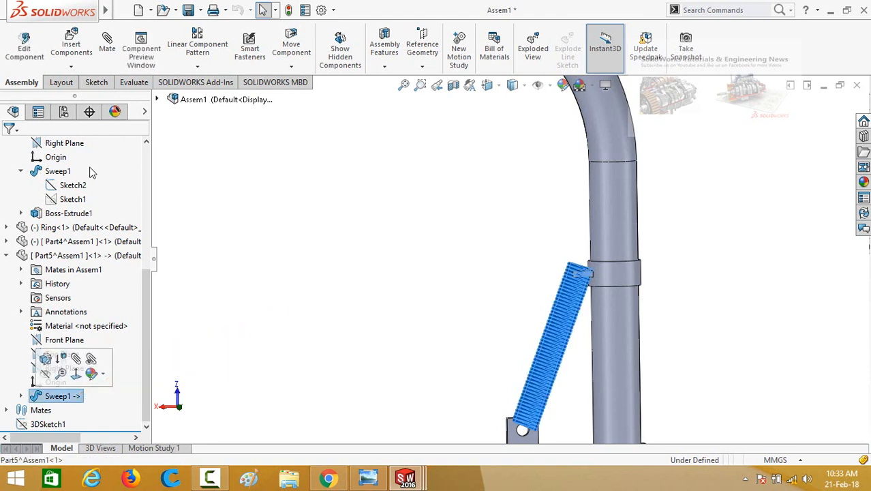
pyautogui.click(45, 359)
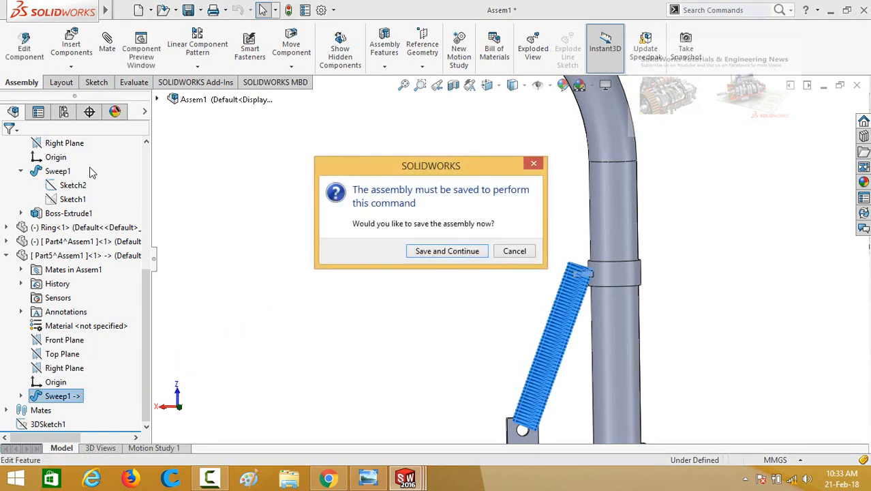
pyautogui.press('Return')
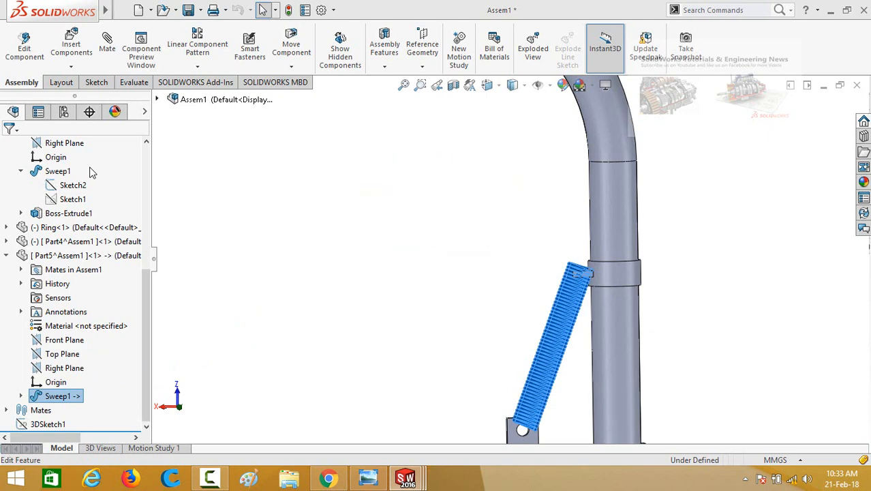
pyautogui.press('Return')
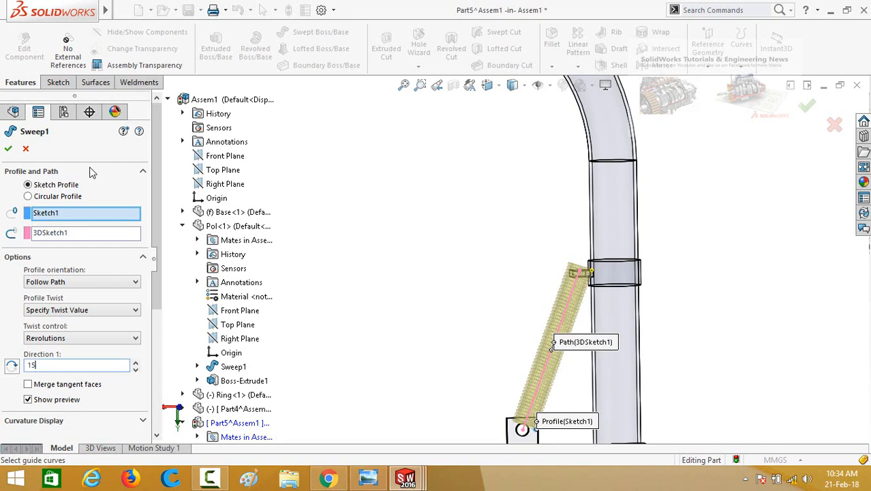
pyautogui.press('Return')
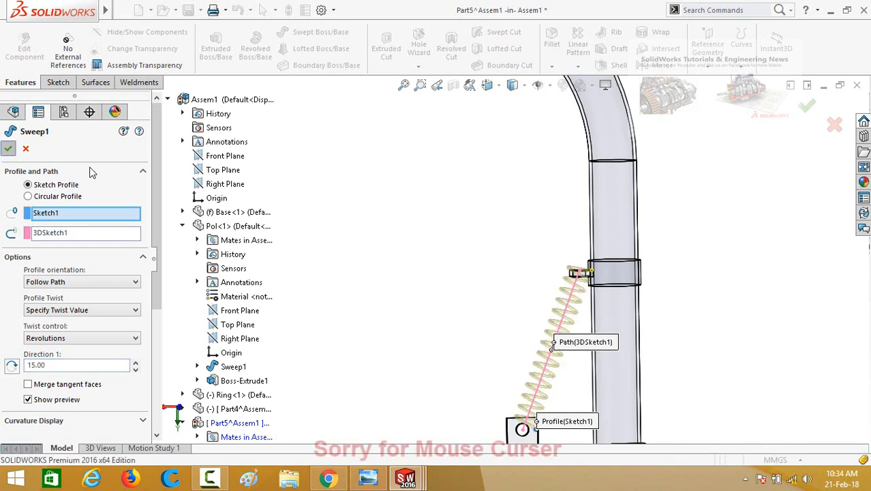
pyautogui.press('Return')
pyautogui.press('Escape')
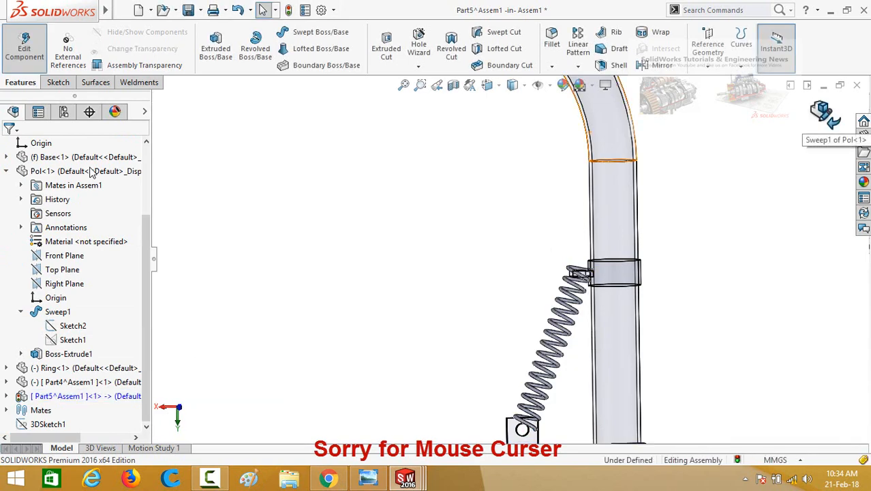
pyautogui.click(824, 114)
# Slide the ring up the straight pole and around the bend until it sits beside the end flange
pyautogui.scroll(4, 509, 260)
pyautogui.scroll(-2, 581, 293)
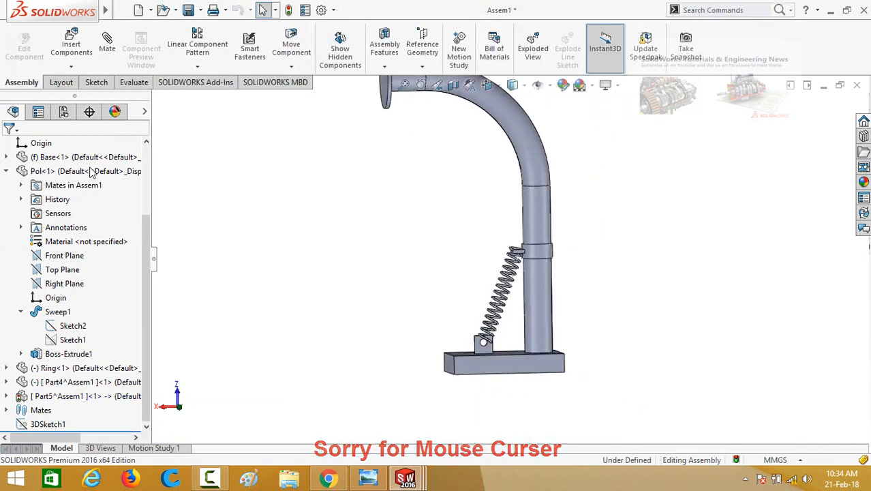
pyautogui.moveTo(536, 251); pyautogui.dragTo(536, 188)
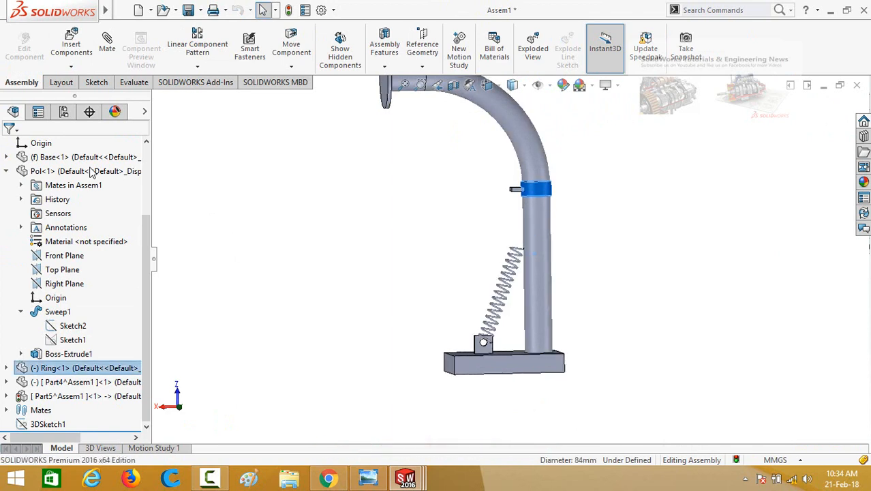
pyautogui.scroll(2, 514, 257)
pyautogui.scroll(-2, 430, 164)
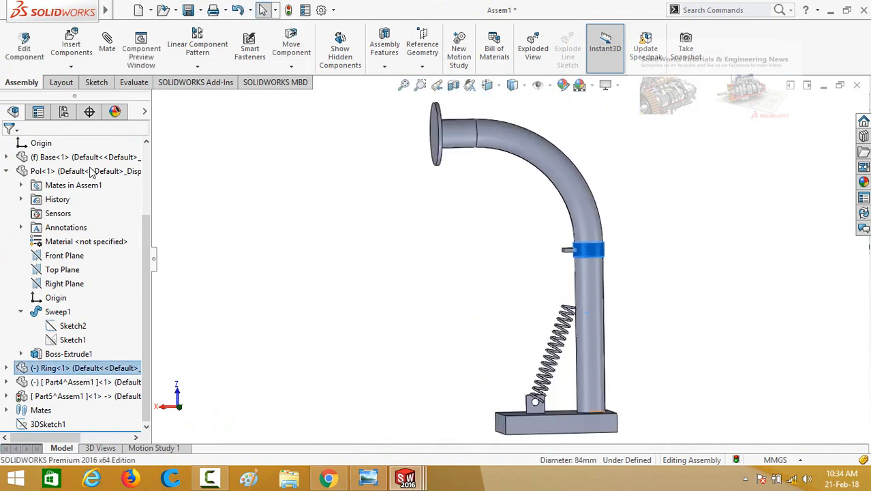
pyautogui.moveTo(588, 249)
pyautogui.mouseDown()
pyautogui.moveTo(573, 192)
pyautogui.moveTo(447, 135)
pyautogui.mouseUp()
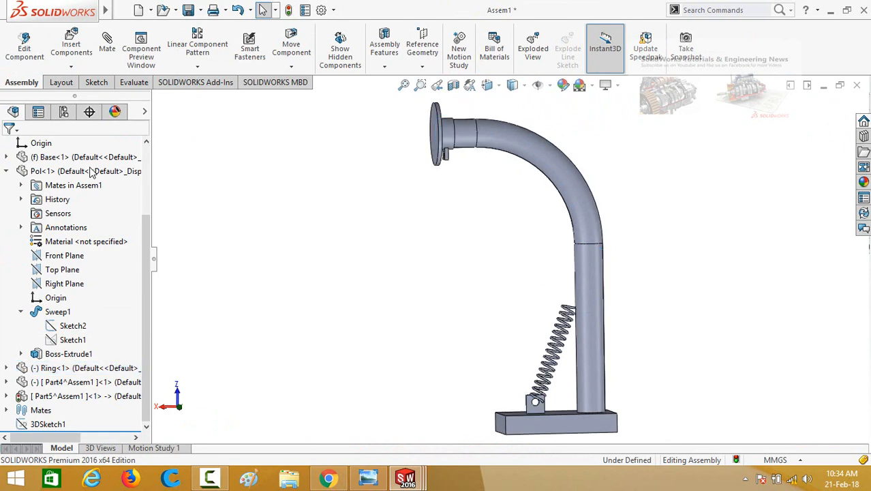
pyautogui.scroll(-1, 363, 119)
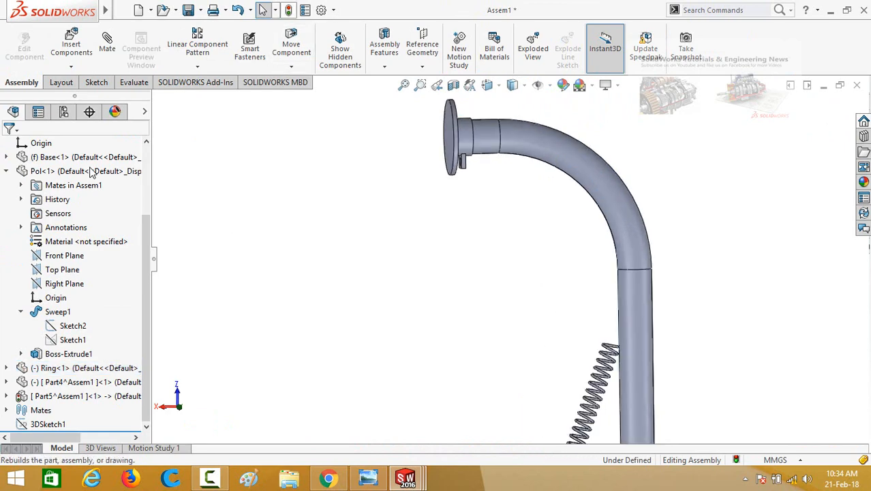
# Rebuild the assembly and apply a light blue colour to the whole pole component
pyautogui.click(288, 10)
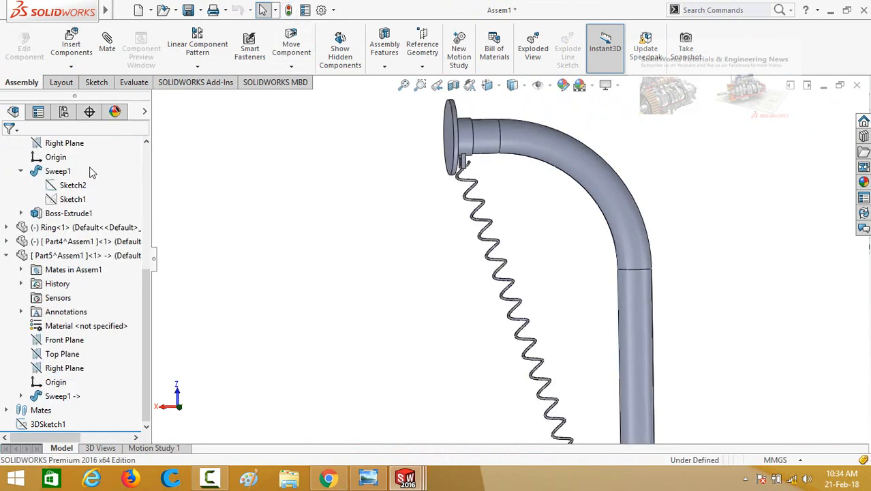
pyautogui.scroll(3, 514, 260)
pyautogui.click(580, 352)
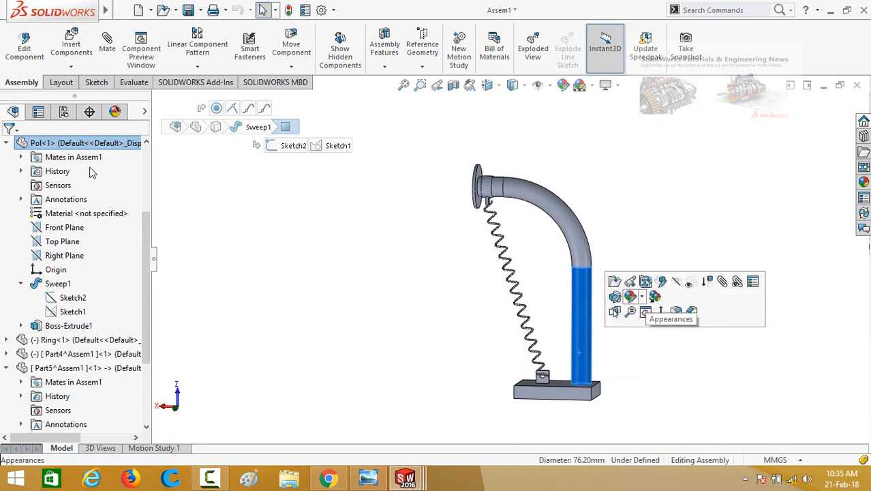
pyautogui.click(630, 296)
pyautogui.click(662, 324)
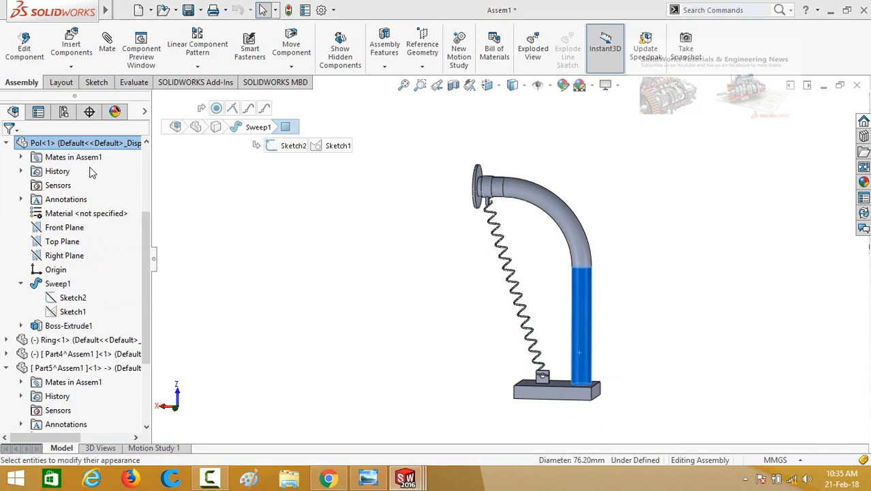
pyautogui.click(85, 334)
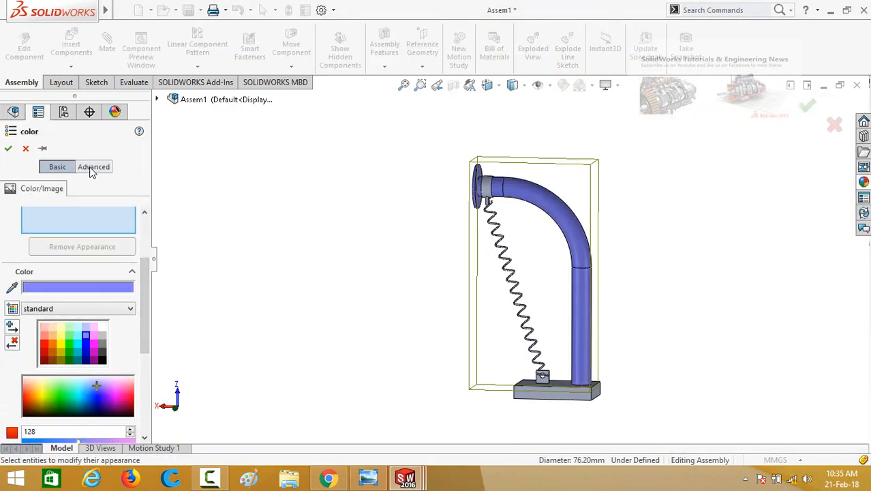
pyautogui.click(8, 147)
# Apply a light green colour to the whole base component
pyautogui.click(579, 392)
pyautogui.click(630, 336)
pyautogui.click(663, 364)
pyautogui.click(69, 435)
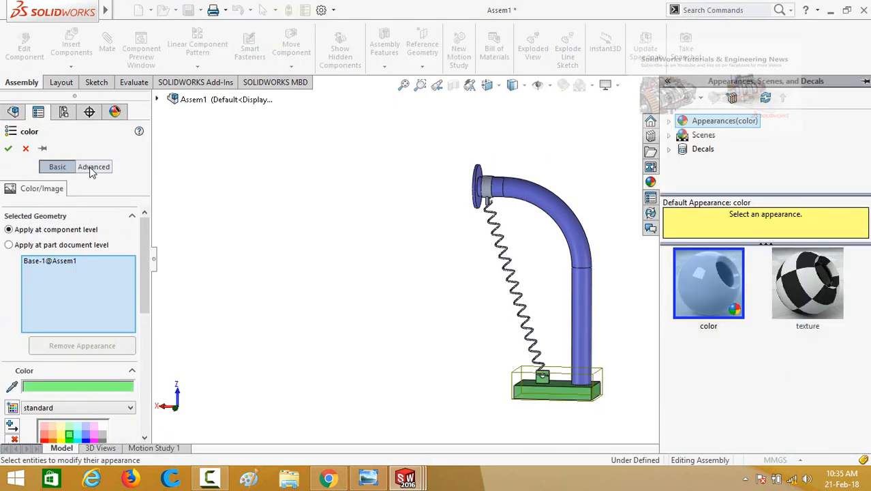
pyautogui.click(8, 148)
# Apply a light red colour to the whole ring component
pyautogui.click(488, 185)
pyautogui.click(555, 130)
pyautogui.click(588, 159)
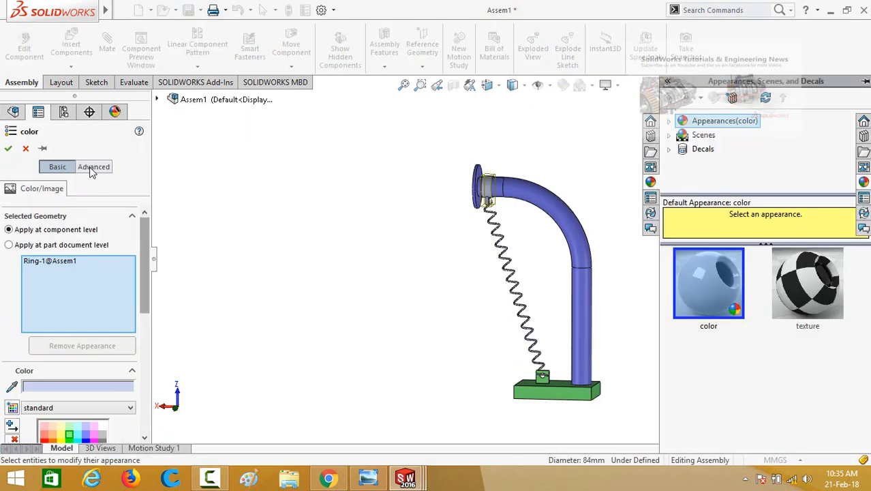
pyautogui.moveTo(145, 265); pyautogui.dragTo(144, 313)
pyautogui.click(44, 315)
pyautogui.click(8, 148)
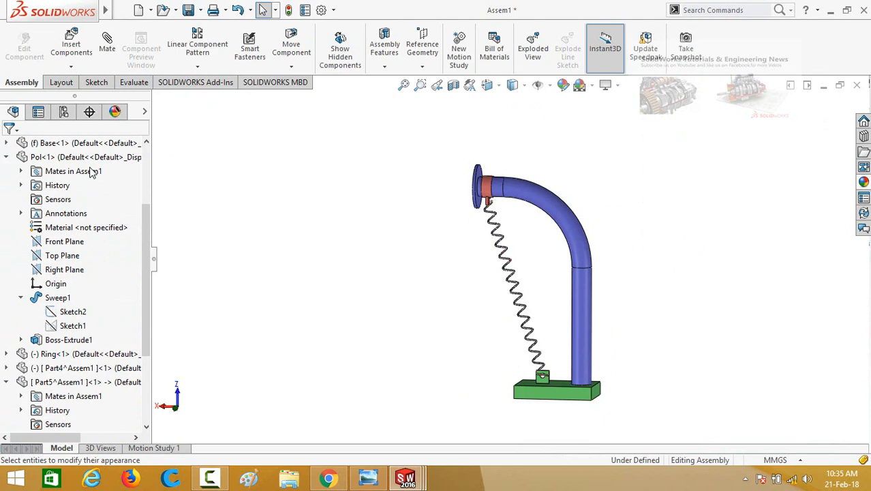
# Apply a dark red colour to the in-context spring component
pyautogui.click(520, 306)
pyautogui.click(569, 250)
pyautogui.click(601, 277)
pyautogui.moveTo(145, 265); pyautogui.dragTo(145, 313)
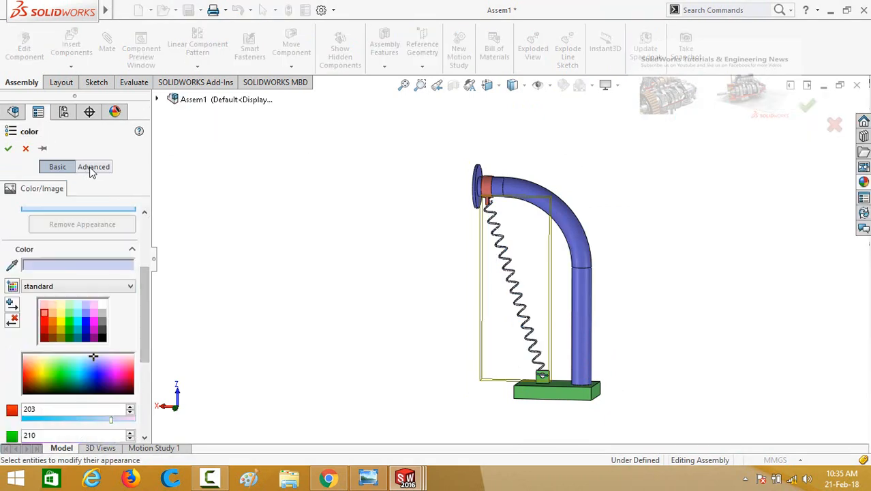
pyautogui.click(61, 325)
pyautogui.click(44, 326)
pyautogui.click(8, 148)
# Start a linear spring in Motion Study 1 with the end face of the ring's lug as its first endpoint
pyautogui.scroll(1, 586, 136)
pyautogui.moveTo(504, 273)
pyautogui.mouseDown(button='middle')
pyautogui.moveTo(552, 283)
pyautogui.moveTo(477, 270)
pyautogui.mouseUp(button='middle')
pyautogui.scroll(-1, 516, 279)
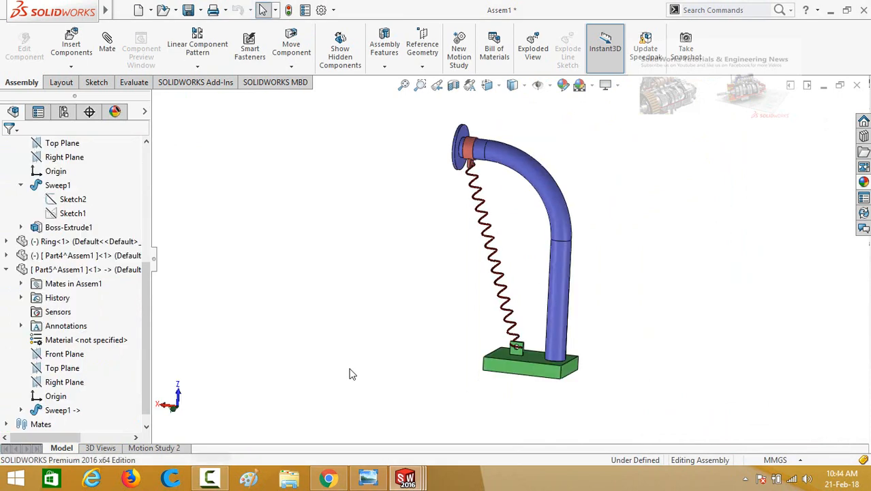
pyautogui.moveTo(350, 366); pyautogui.dragTo(350, 333, button='middle')
pyautogui.moveTo(392, 259); pyautogui.dragTo(338, 350, button='middle')
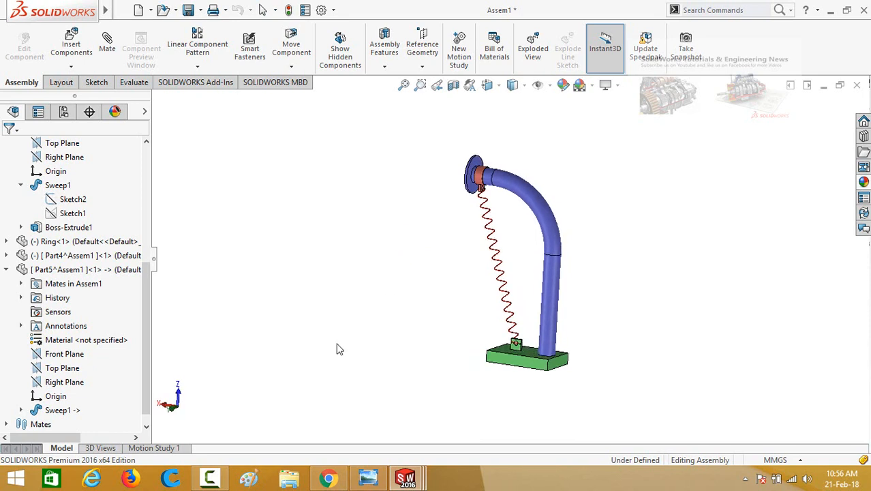
pyautogui.click(154, 448)
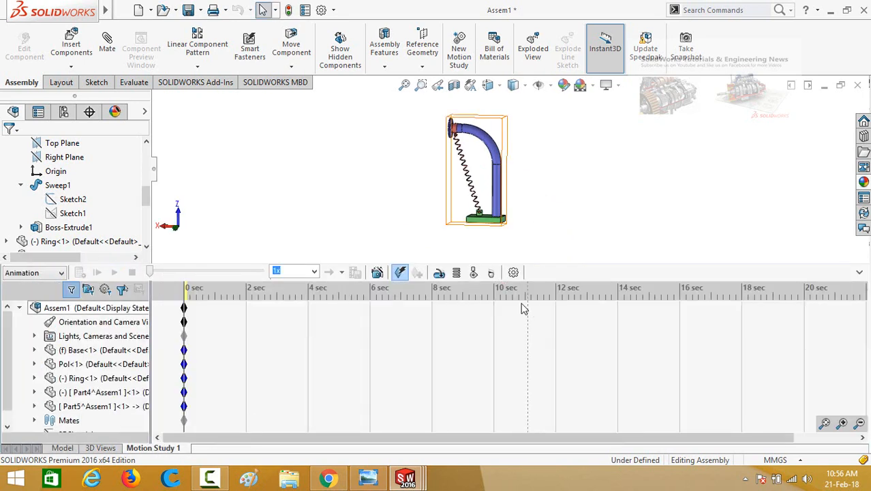
pyautogui.click(457, 273)
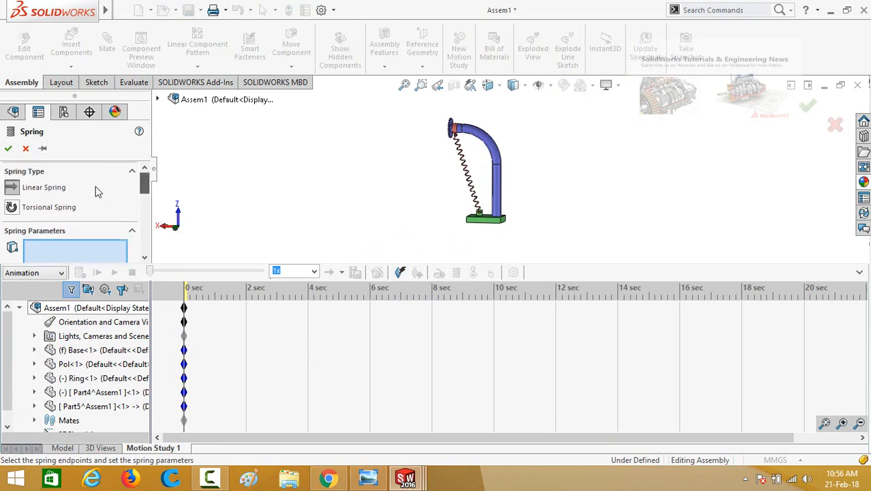
pyautogui.scroll(-3, 141, 196)
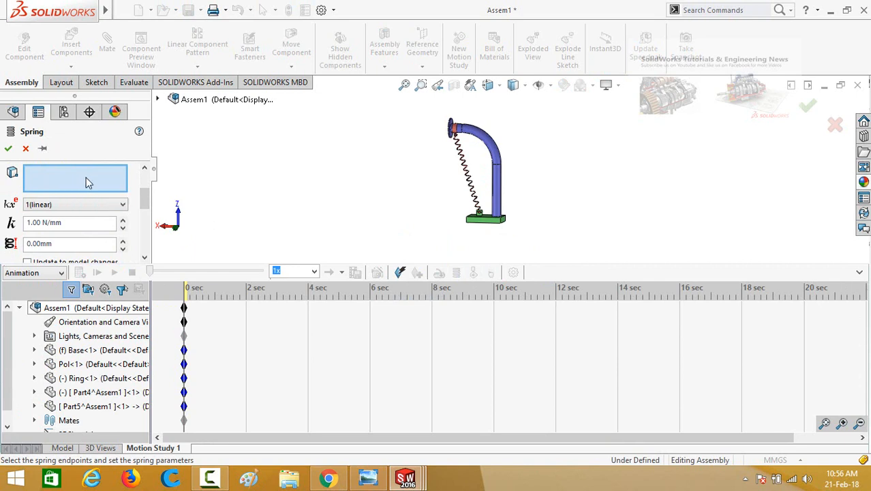
pyautogui.scroll(-4, 408, 198)
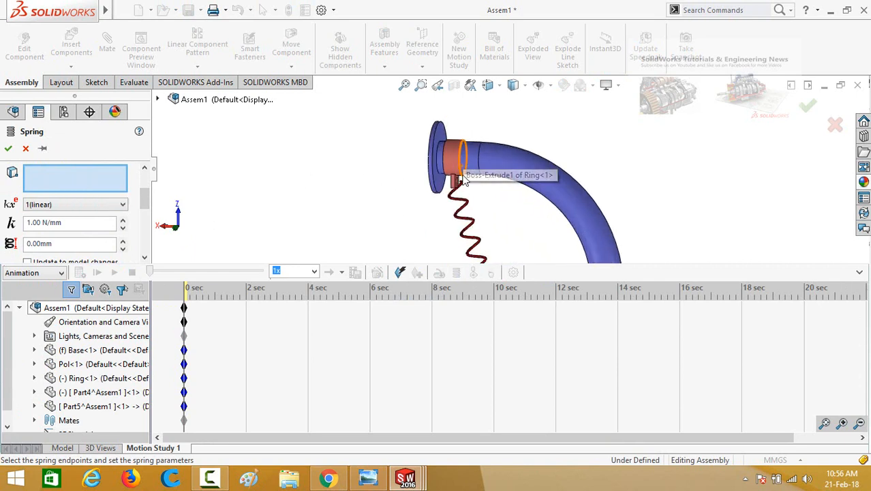
pyautogui.scroll(-2, 442, 213)
pyautogui.moveTo(441, 212); pyautogui.dragTo(427, 111, button='middle')
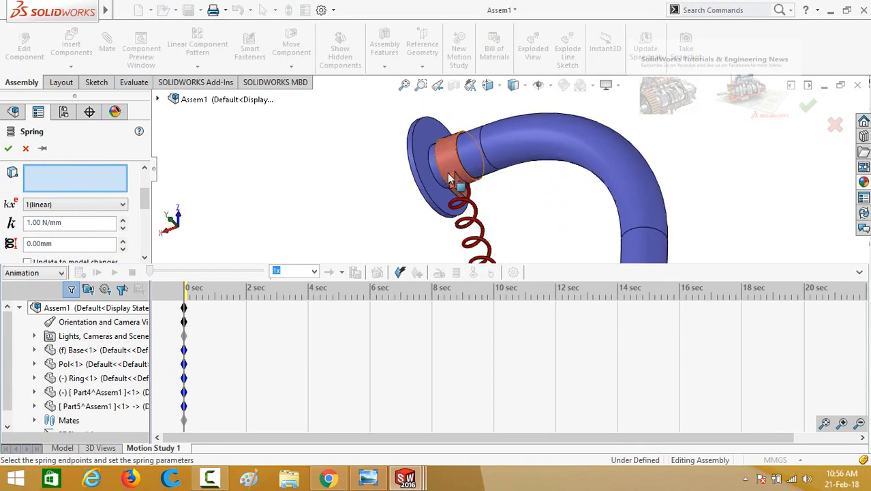
pyautogui.scroll(-4, 447, 173)
pyautogui.click(484, 219)
pyautogui.scroll(5, 272, 195)
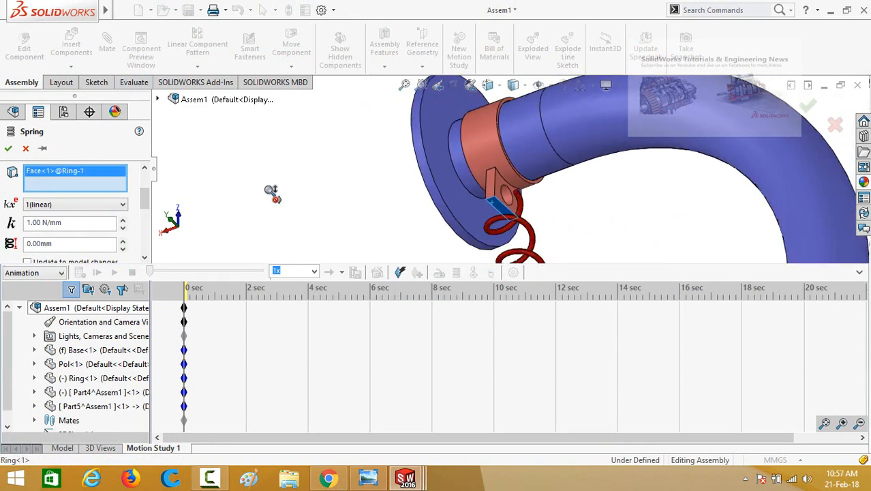
# Add the top face of the base lug as the linear spring's second endpoint
pyautogui.scroll(3, 472, 205)
pyautogui.scroll(-6, 541, 243)
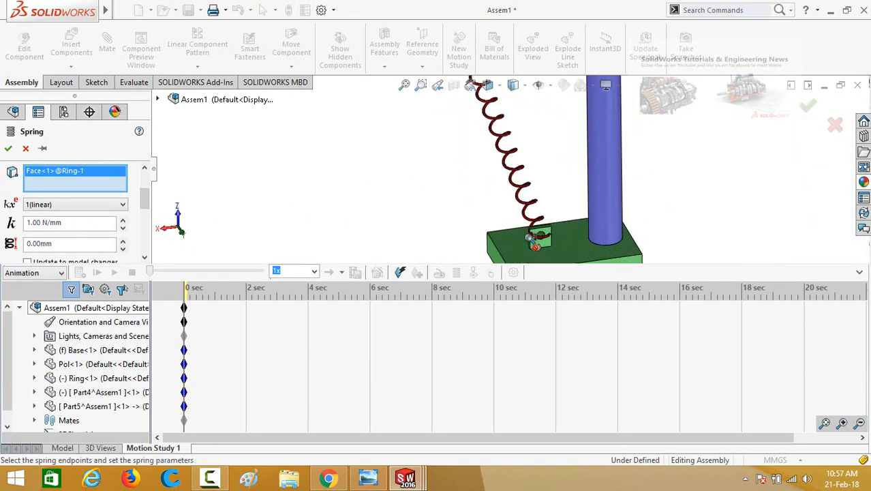
pyautogui.scroll(-3, 513, 160)
pyautogui.click(504, 164)
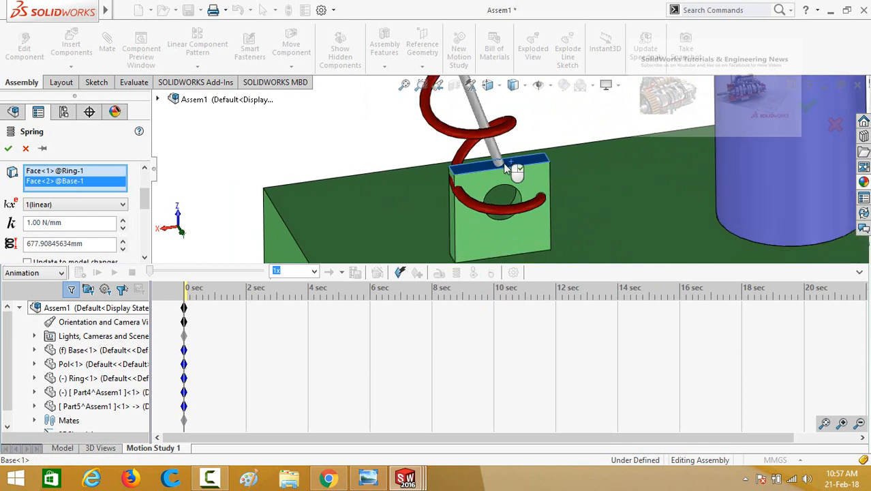
pyautogui.scroll(5, 505, 167)
pyautogui.scroll(2, 323, 152)
pyautogui.scroll(-2, 147, 199)
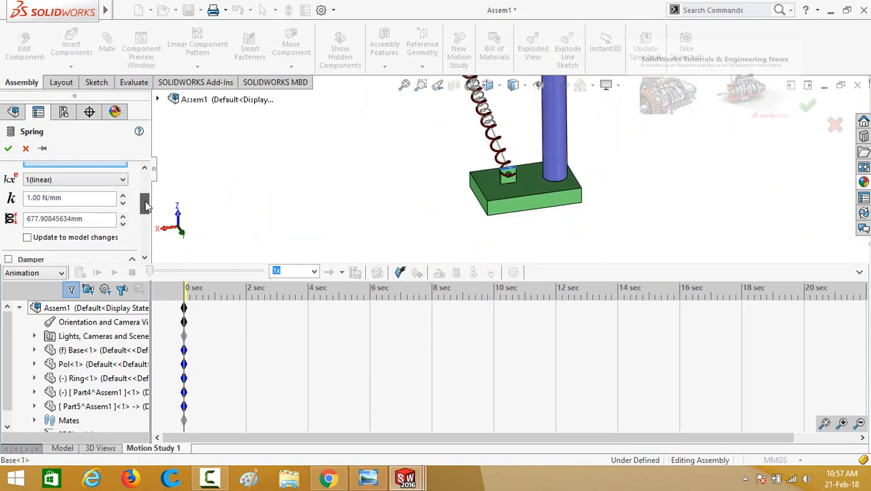
# Copy the 4 pound/foot conversion result from the browser's unit converter and set the spring constant to 0.058375611548556 N/mm
pyautogui.doubleClick(25, 199)
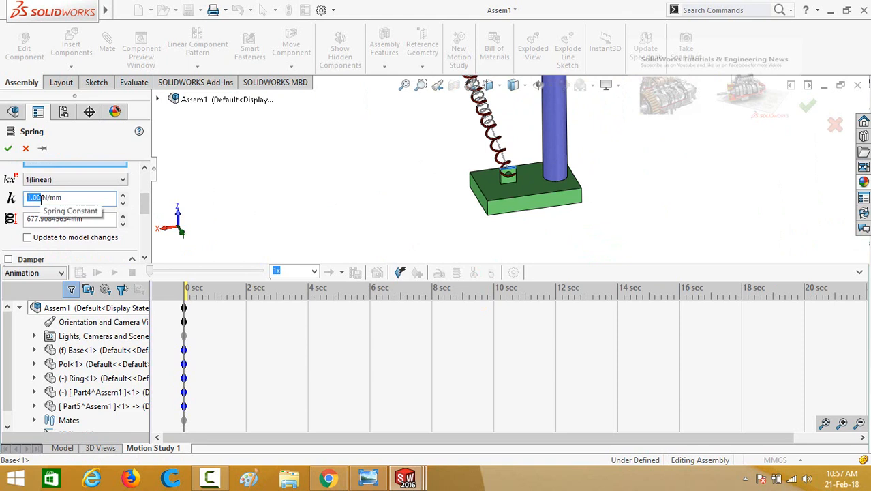
pyautogui.click(372, 479)
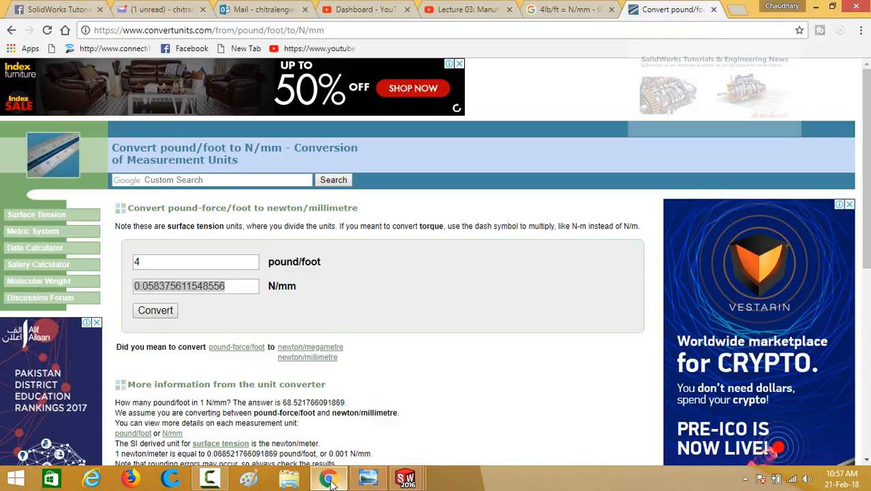
pyautogui.click(327, 479)
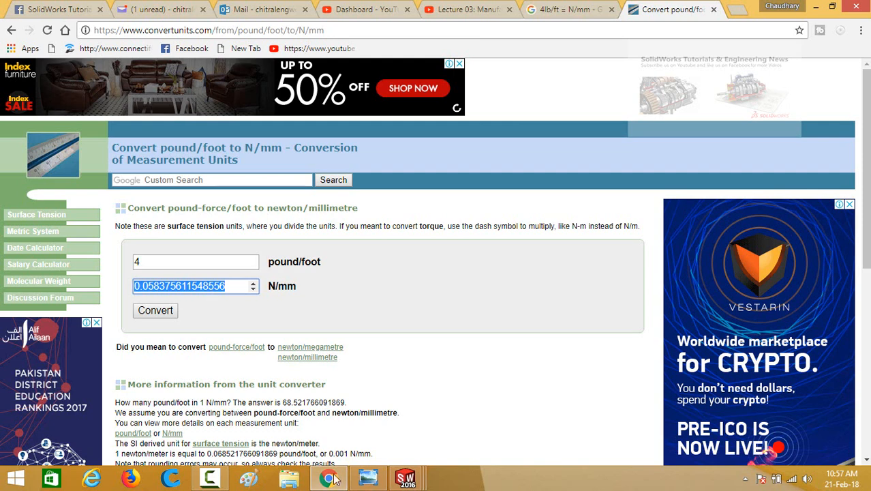
pyautogui.click(368, 479)
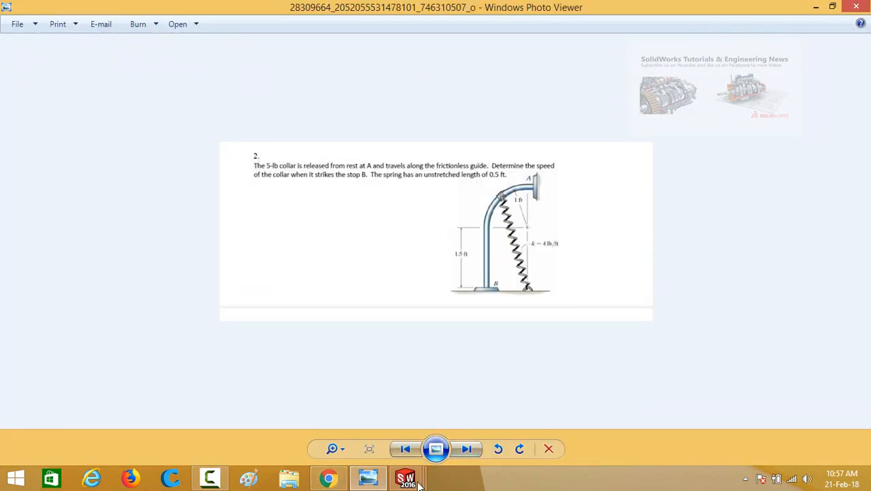
pyautogui.moveTo(419, 483)
pyautogui.click(560, 404)
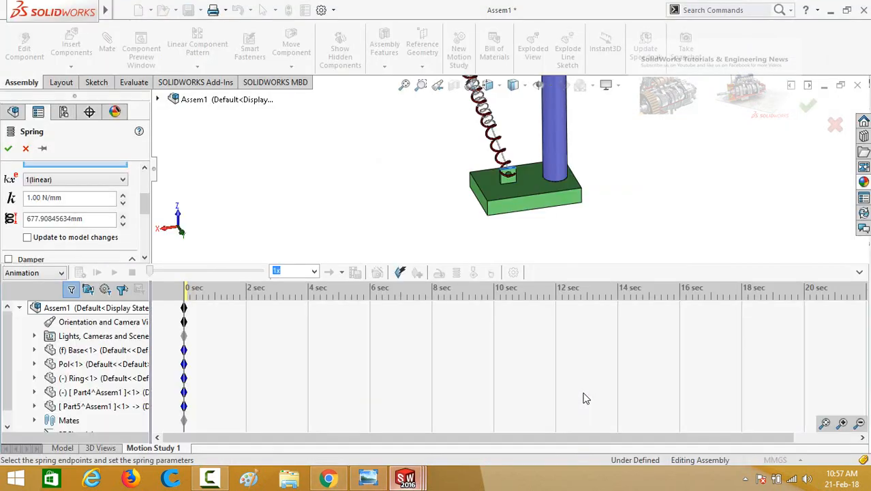
pyautogui.rightClick(39, 199)
pyautogui.click(68, 251)
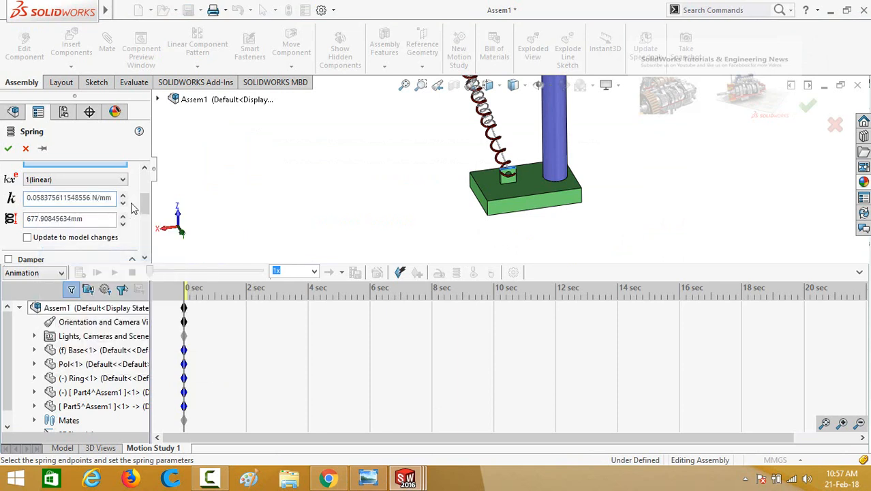
# Assign the pole's short end, bend and straight tube faces as load-bearing faces and create the linear spring
pyautogui.moveTo(145, 206); pyautogui.dragTo(145, 233)
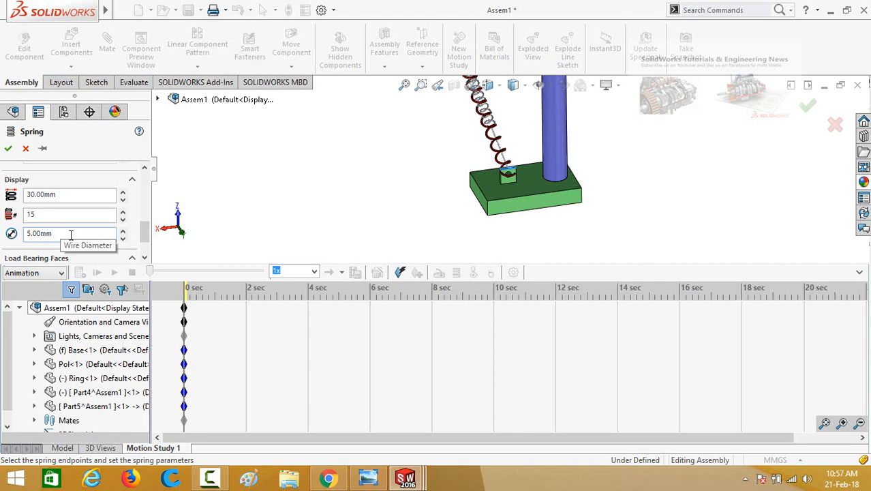
pyautogui.scroll(-3, 143, 238)
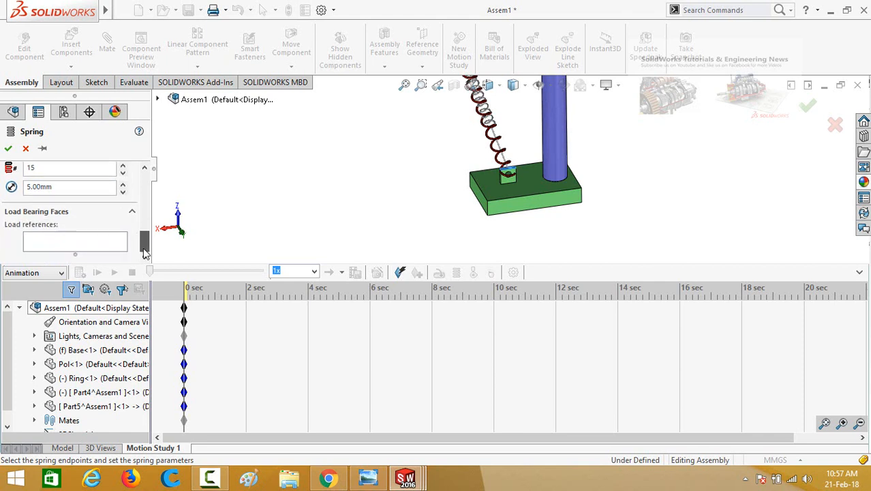
pyautogui.click(61, 244)
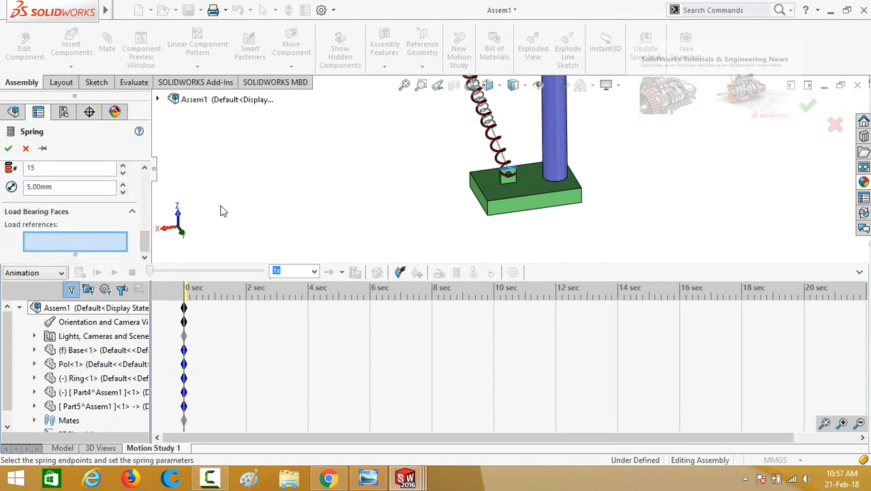
pyautogui.scroll(3, 391, 152)
pyautogui.scroll(-8, 457, 101)
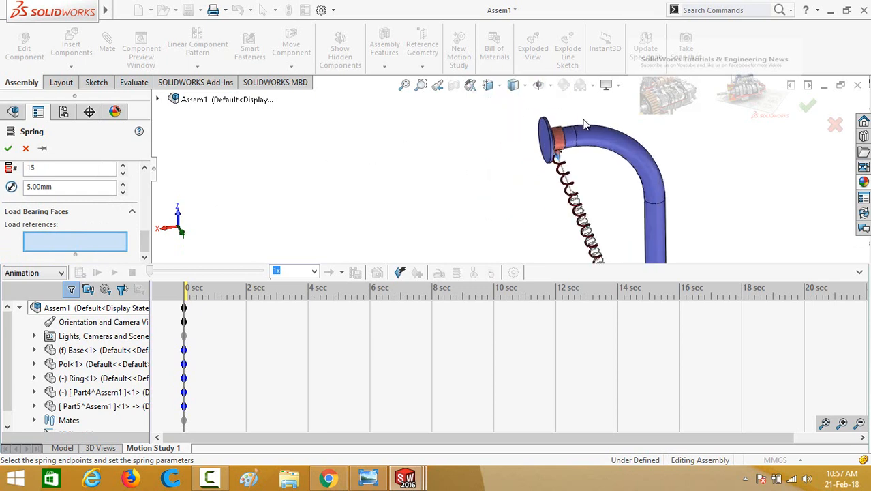
pyautogui.click(566, 140)
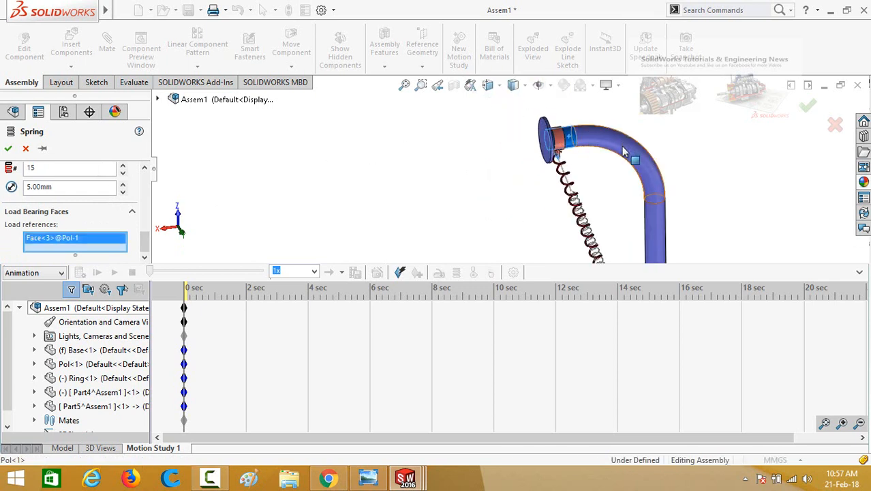
pyautogui.click(620, 139)
pyautogui.scroll(1, 704, 191)
pyautogui.scroll(2, 592, 216)
pyautogui.click(592, 216)
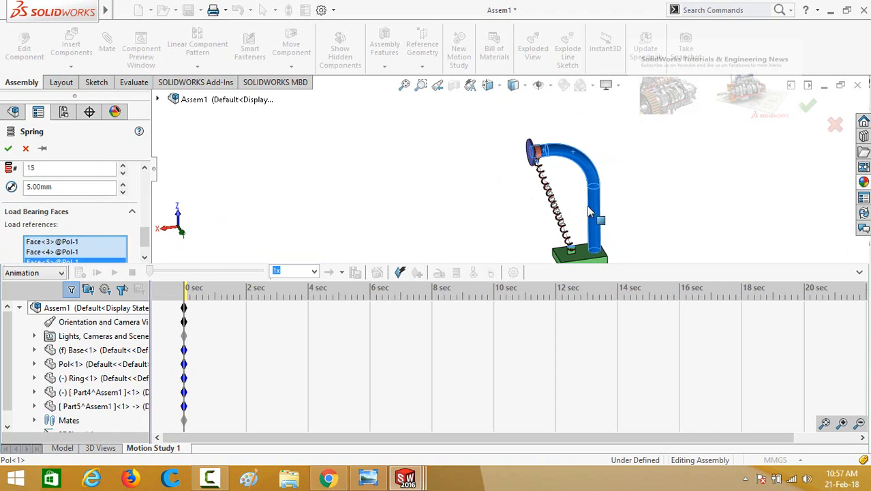
pyautogui.click(8, 150)
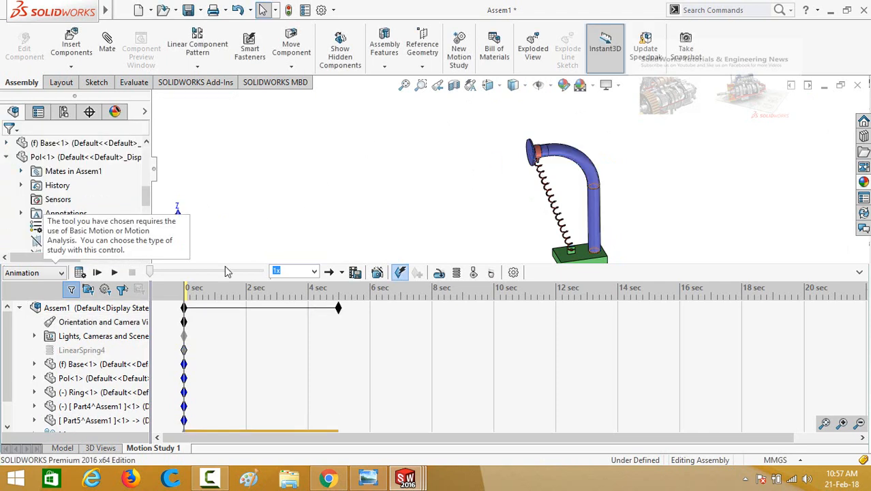
# Set the timeline to 5 seconds and move the ring from the pole's flanged end along the bend to just above the base
pyautogui.moveTo(638, 198); pyautogui.dragTo(591, 191, button='middle')
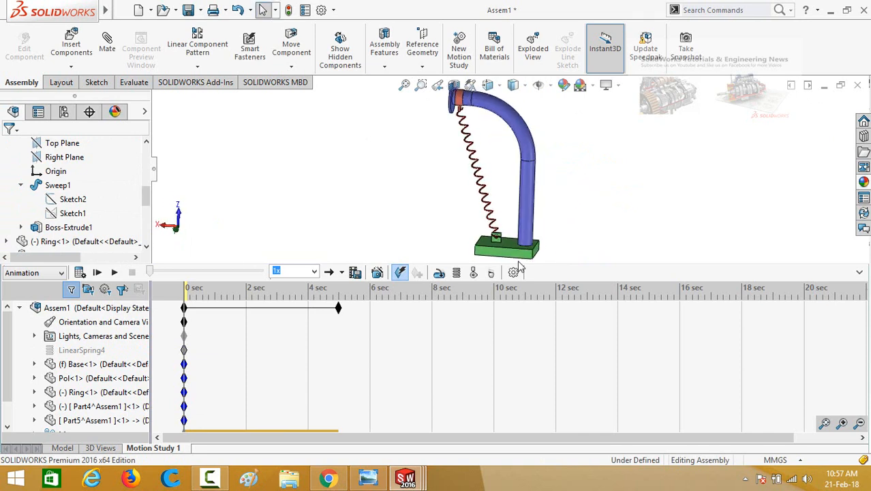
pyautogui.moveTo(185, 294); pyautogui.dragTo(338, 293)
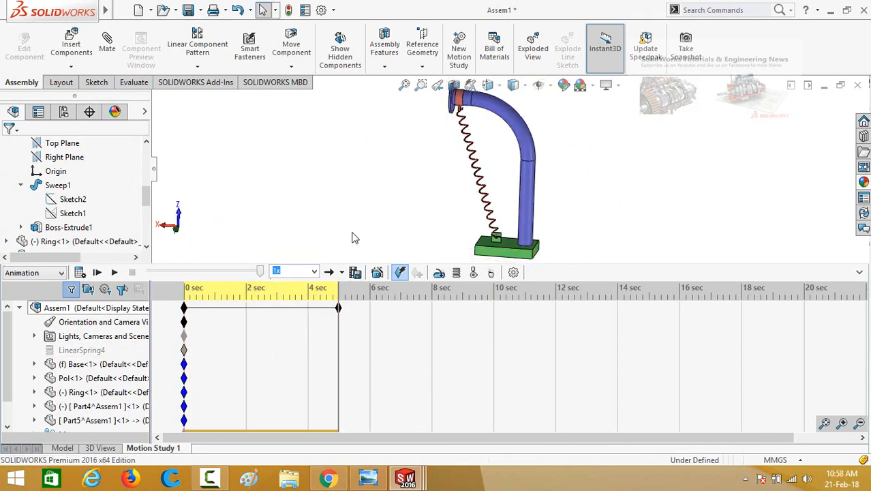
pyautogui.scroll(-2, 470, 109)
pyautogui.scroll(-1, 470, 109)
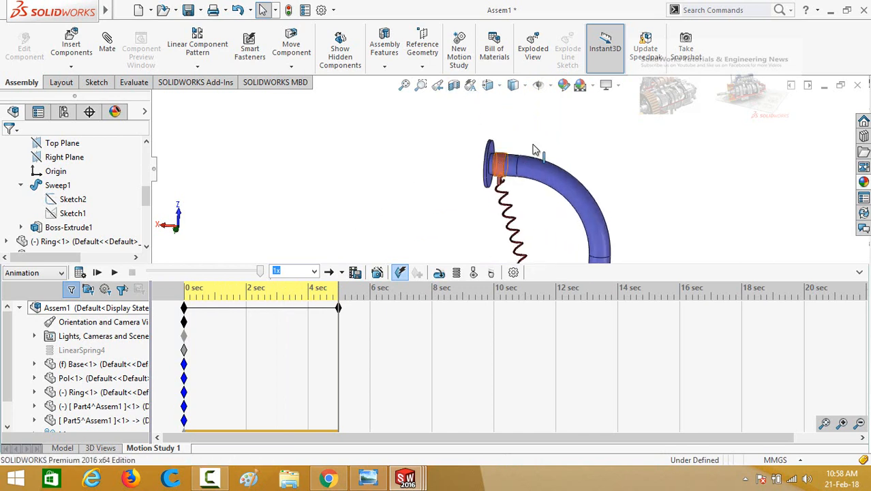
pyautogui.scroll(3, 536, 150)
pyautogui.scroll(-1, 472, 123)
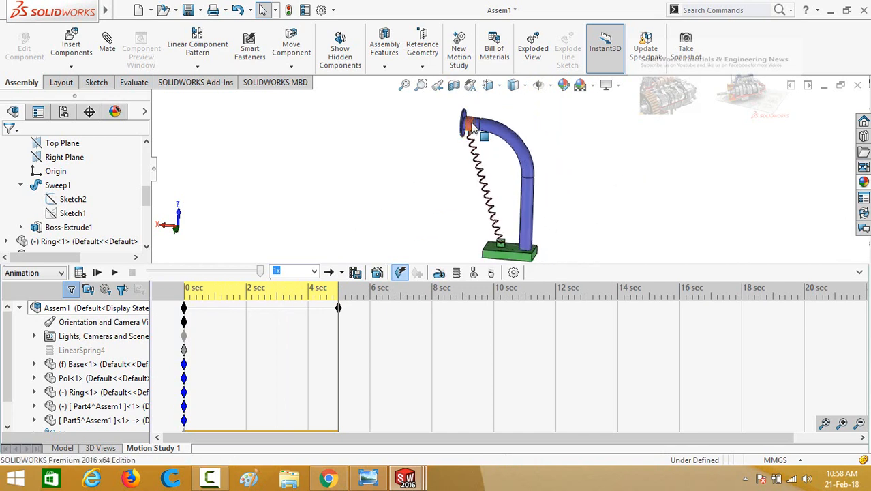
pyautogui.click(469, 131)
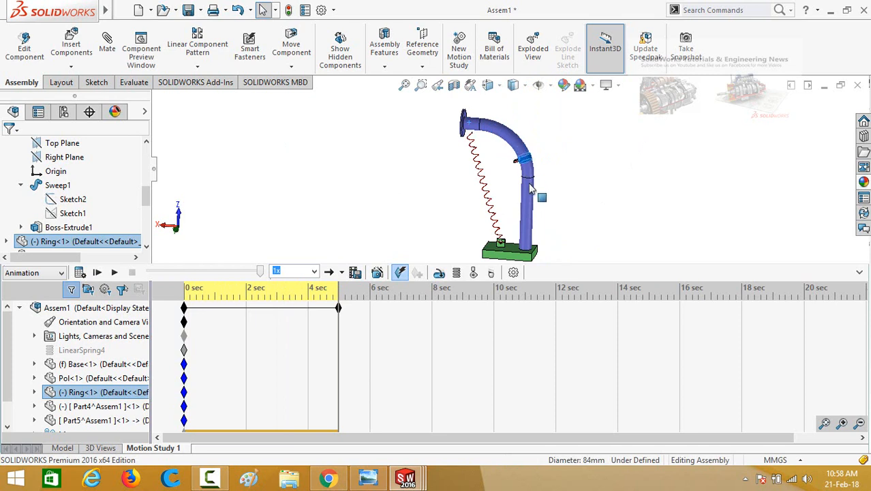
pyautogui.moveTo(532, 190); pyautogui.dragTo(532, 246)
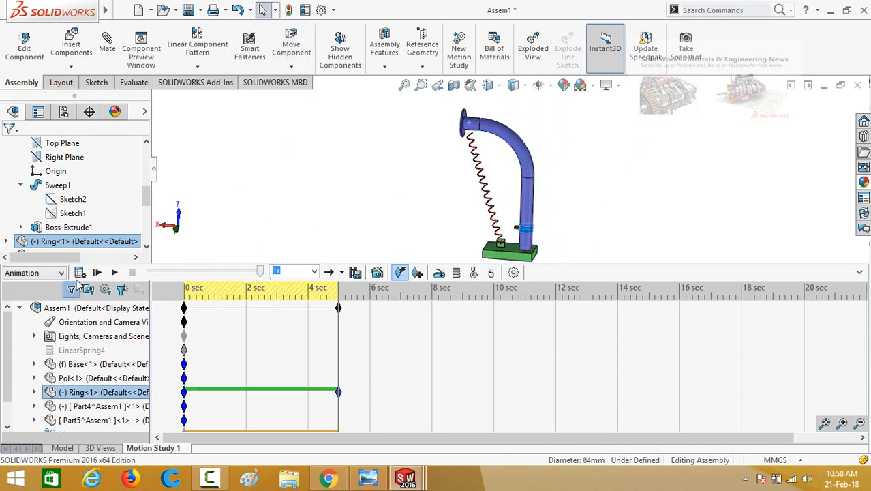
# Rebuild the assembly so the spring follows the ring and calculate Motion Study 1
pyautogui.click(289, 10)
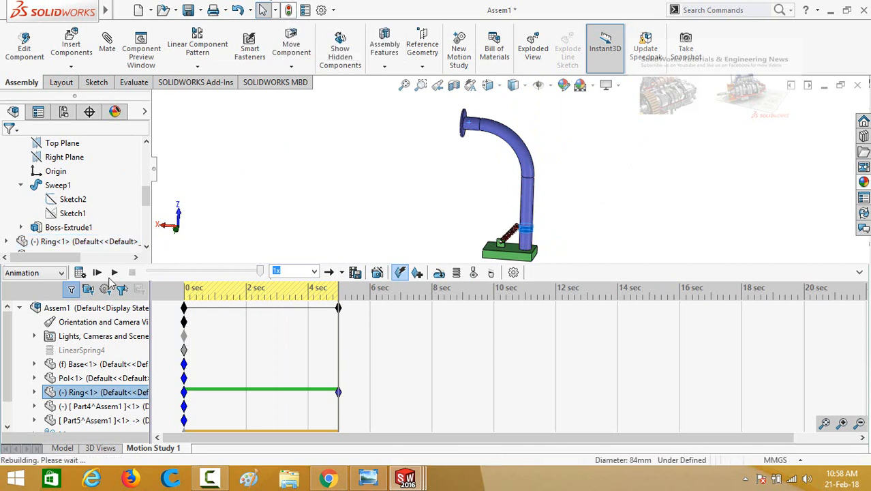
pyautogui.click(79, 272)
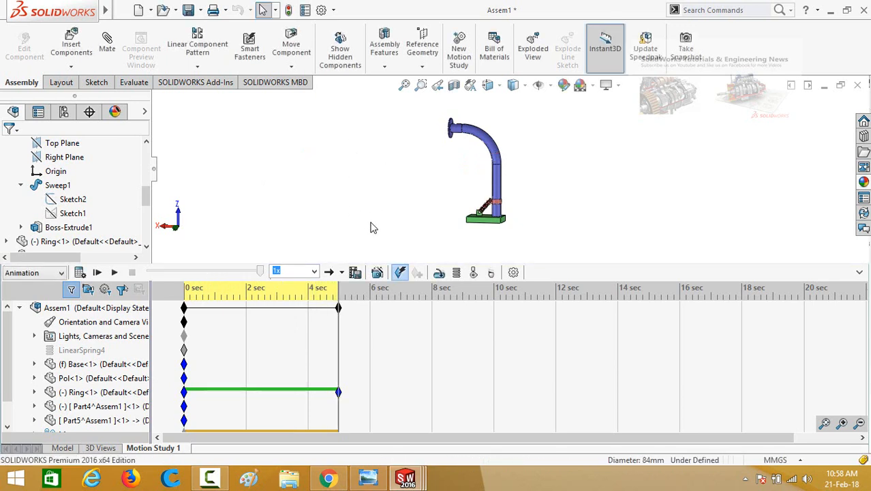
pyautogui.scroll(-1, 444, 226)
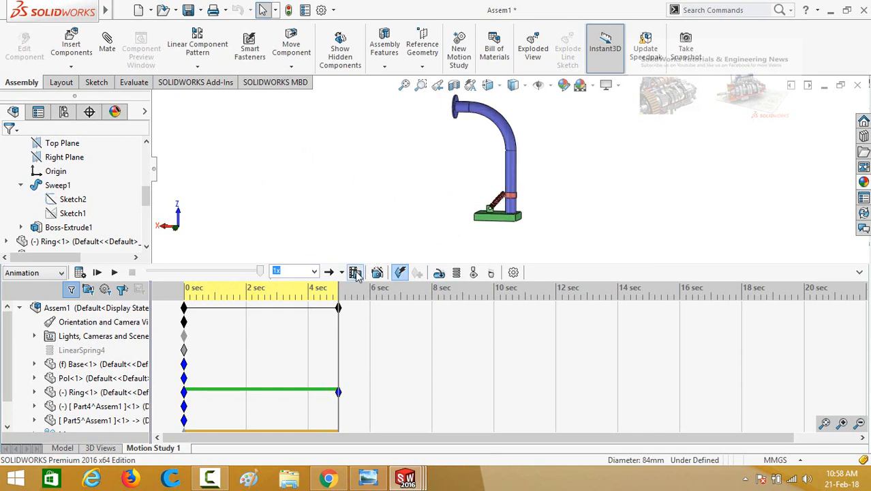
# Save the entire animation as an AVI file named anaimation with a 16:9 aspect ratio, recalculating the motion study results before saving
pyautogui.click(355, 272)
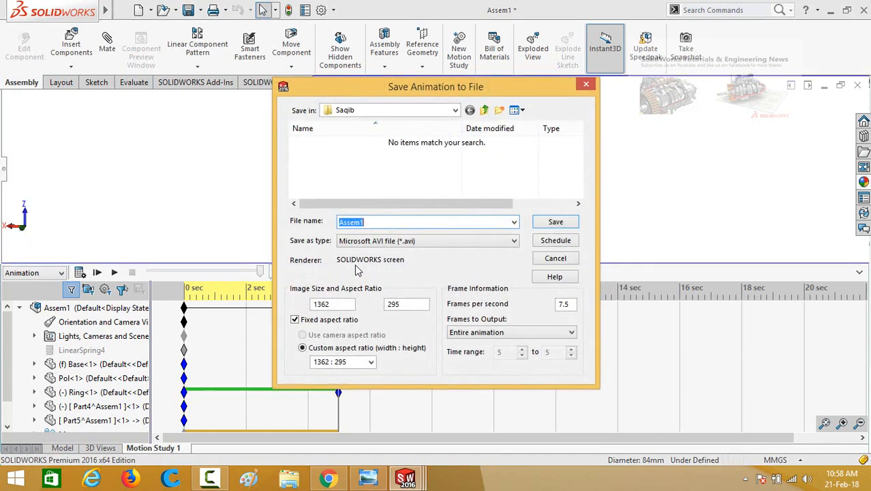
pyautogui.click(372, 362)
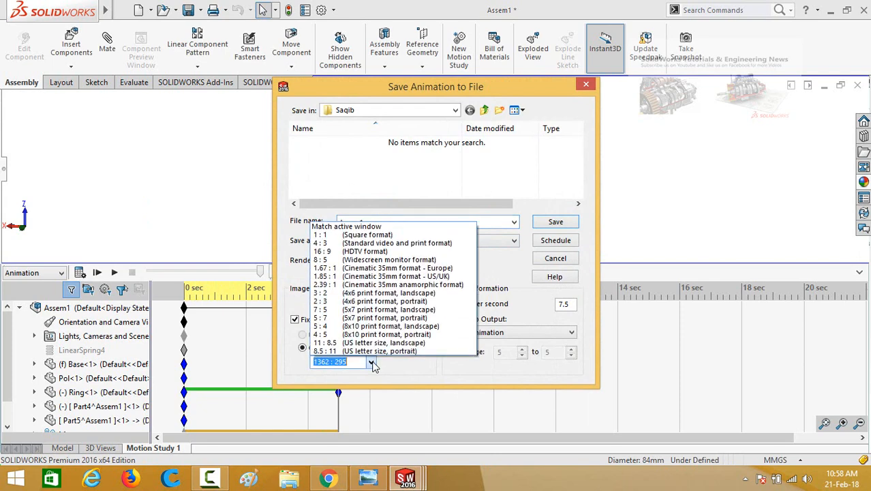
pyautogui.click(332, 251)
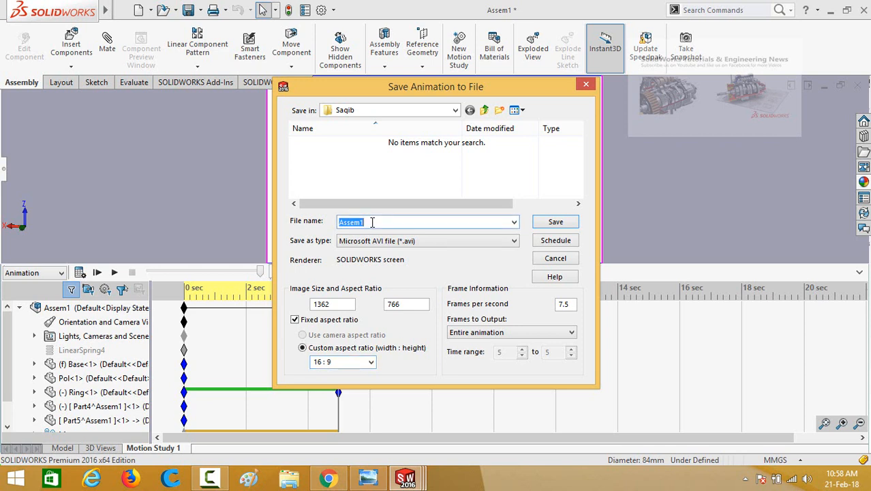
pyautogui.write('anaimation')
pyautogui.click(555, 223)
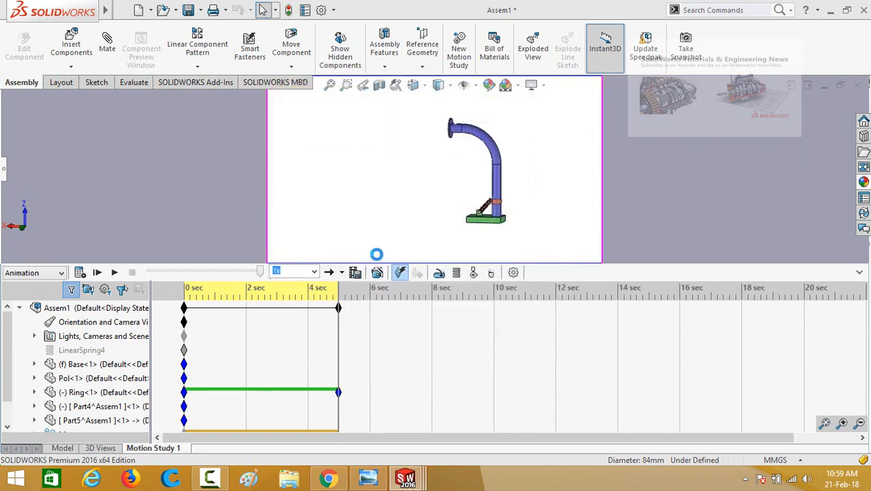
pyautogui.click(494, 209)
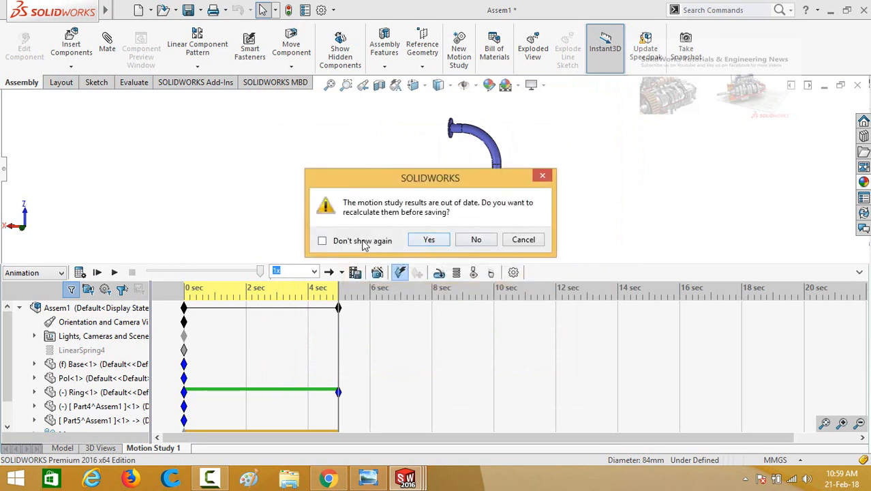
pyautogui.click(430, 240)
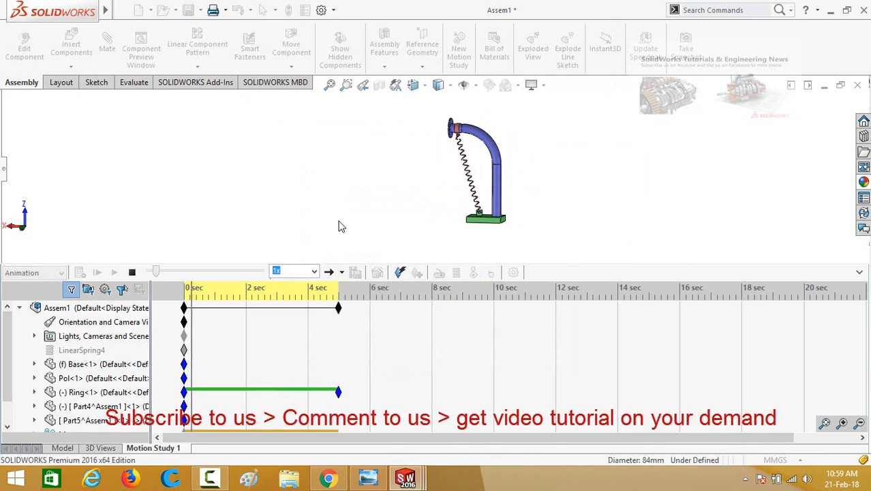
pyautogui.moveTo(219, 480)
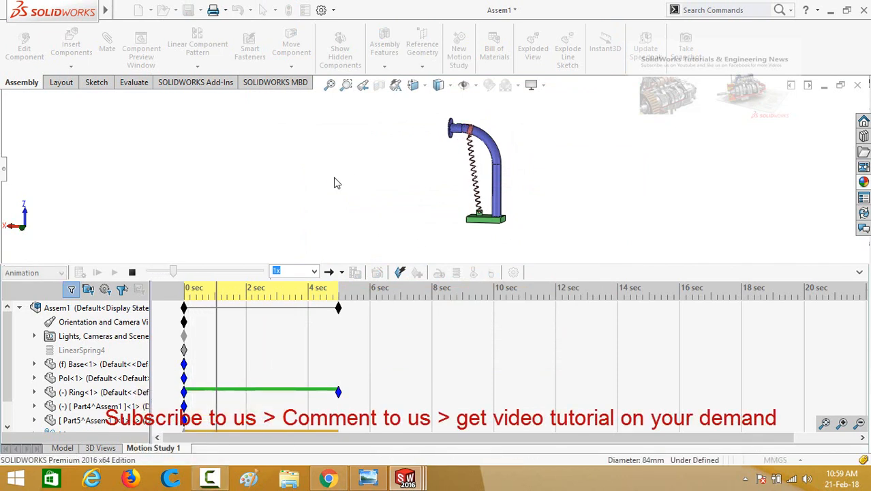